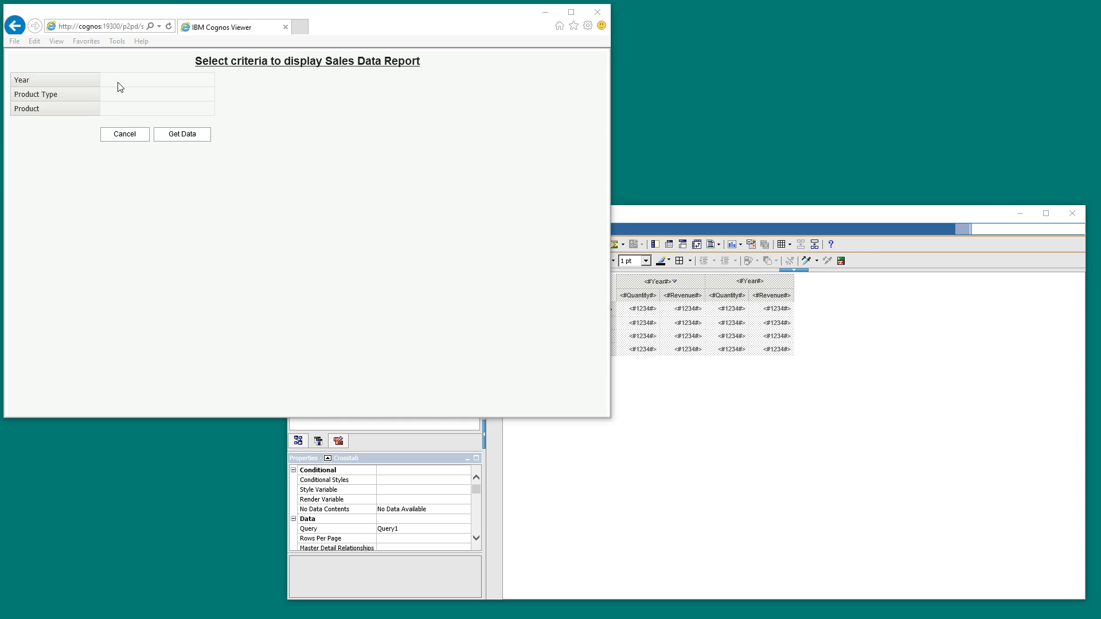
Step: Run the sample Sales Data Report from its criteria page and examine the Year filter label above the crosstab
left_click(71, 75)
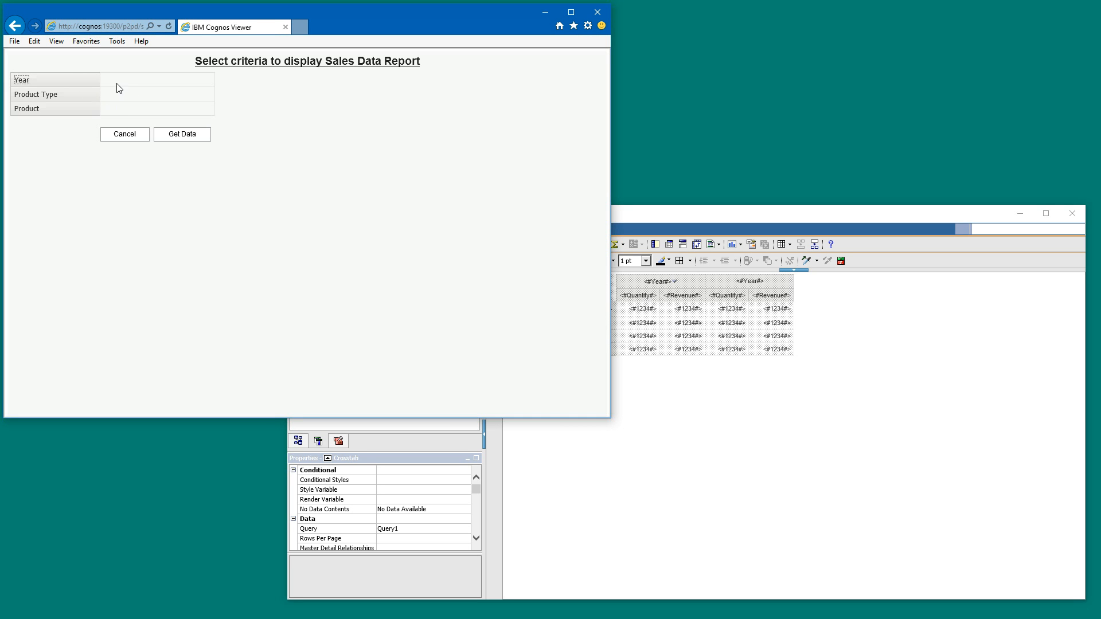
left_click(78, 67)
left_click(205, 135)
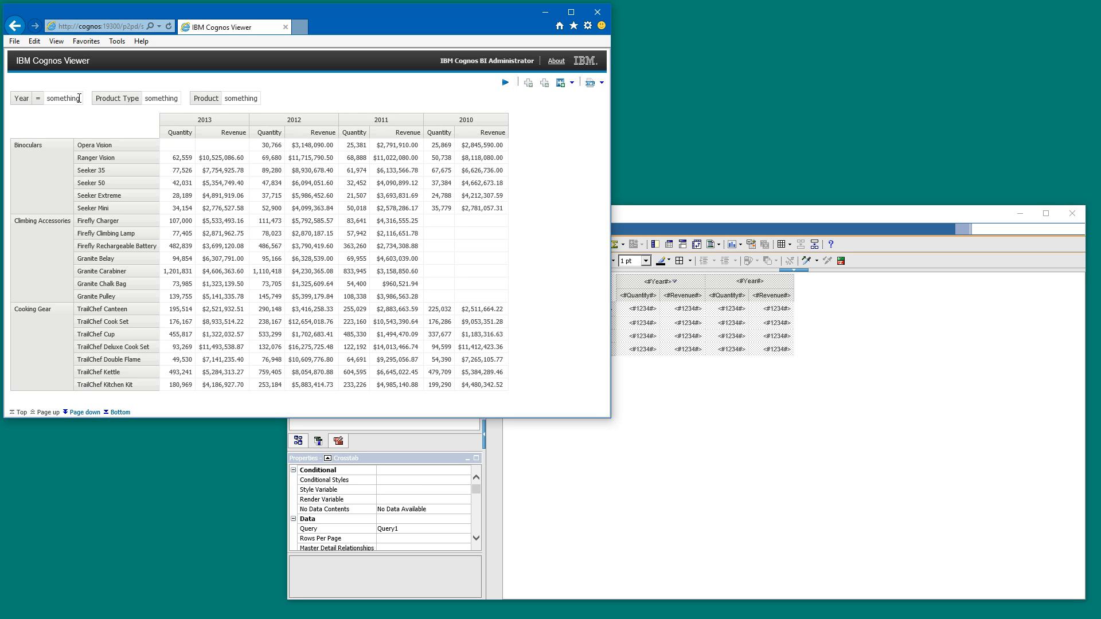
left_click(26, 103)
left_click(54, 104)
Step: Switch to Report Studio and add a new page to the report's Prompt Pages
left_click(639, 215)
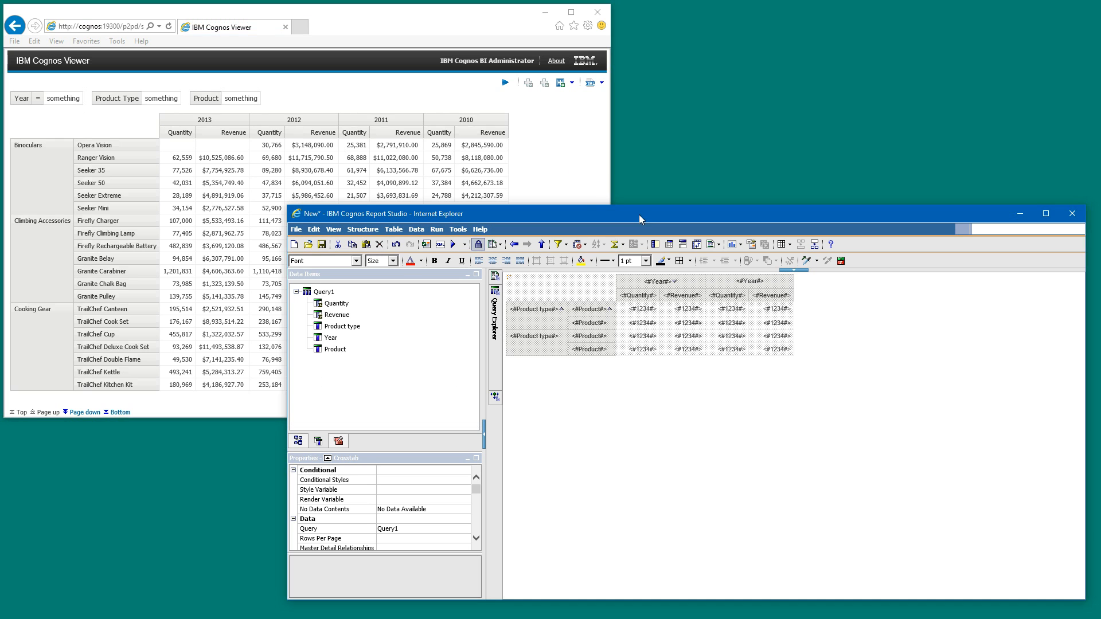
left_click(633, 382)
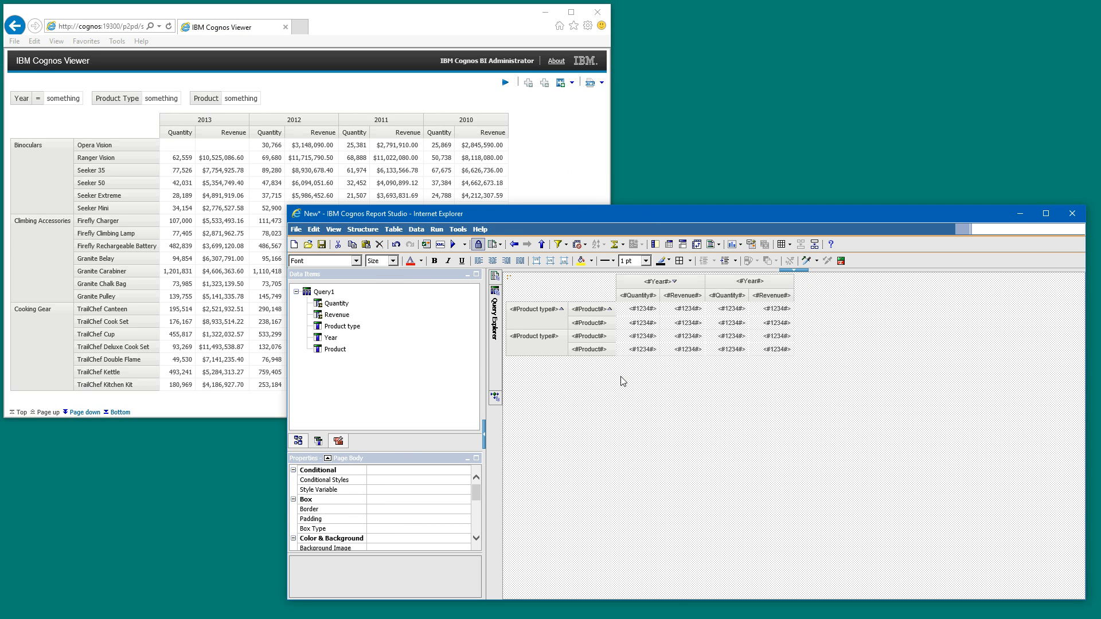
mouse_move(501, 281)
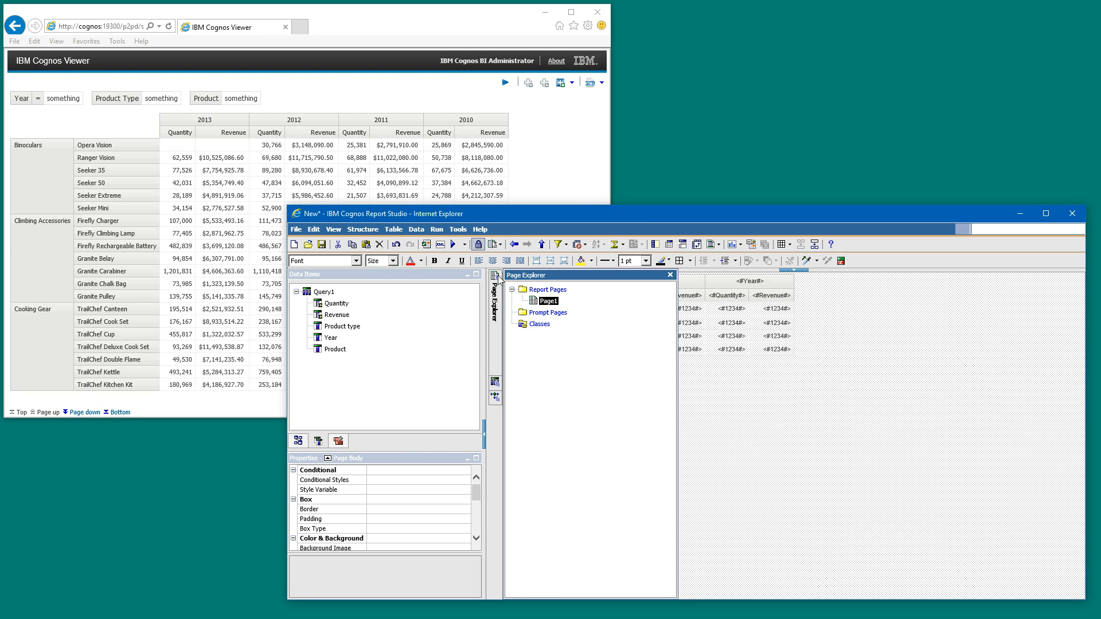
left_click(538, 315)
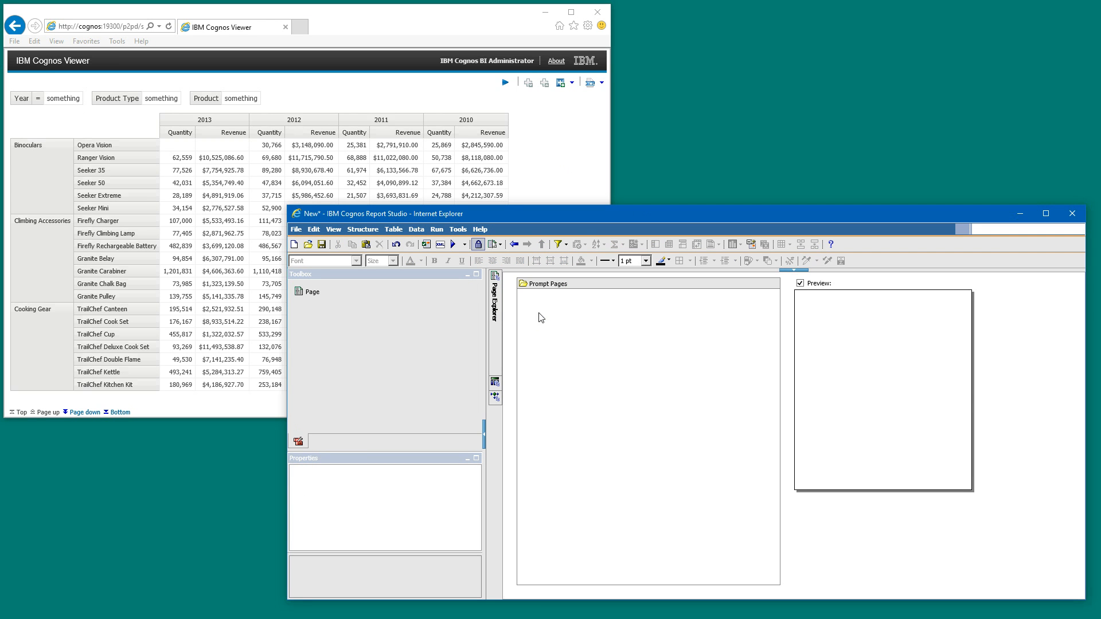
left_click_drag(309, 294, 549, 308)
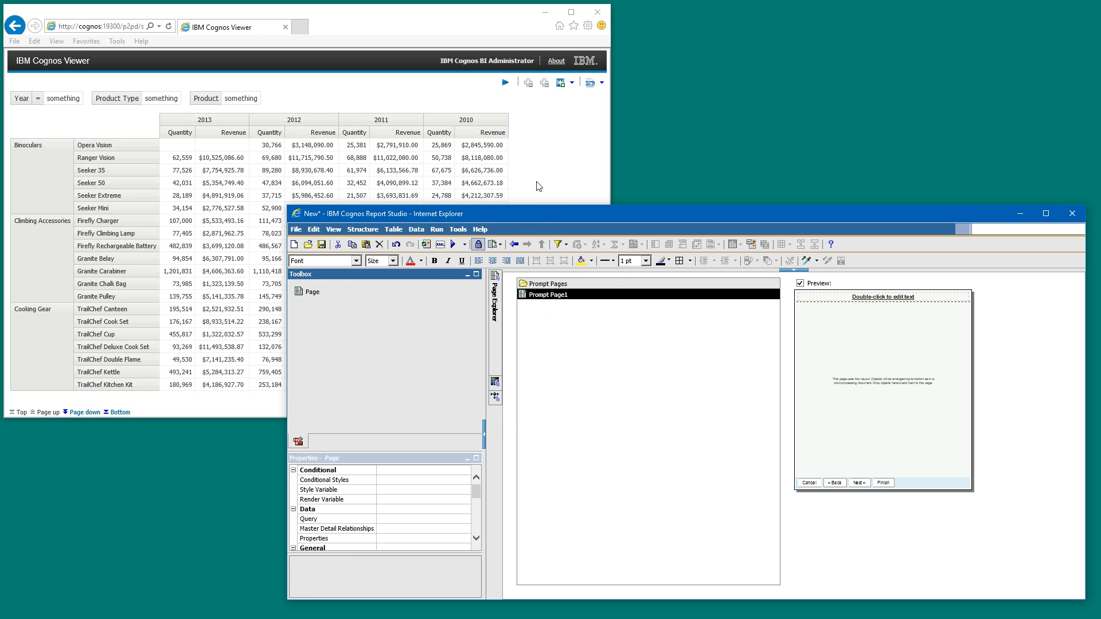
Step: Return the sample report to its criteria page, and test-run the new report through its blank prompt page
left_click(520, 121)
left_click(506, 82)
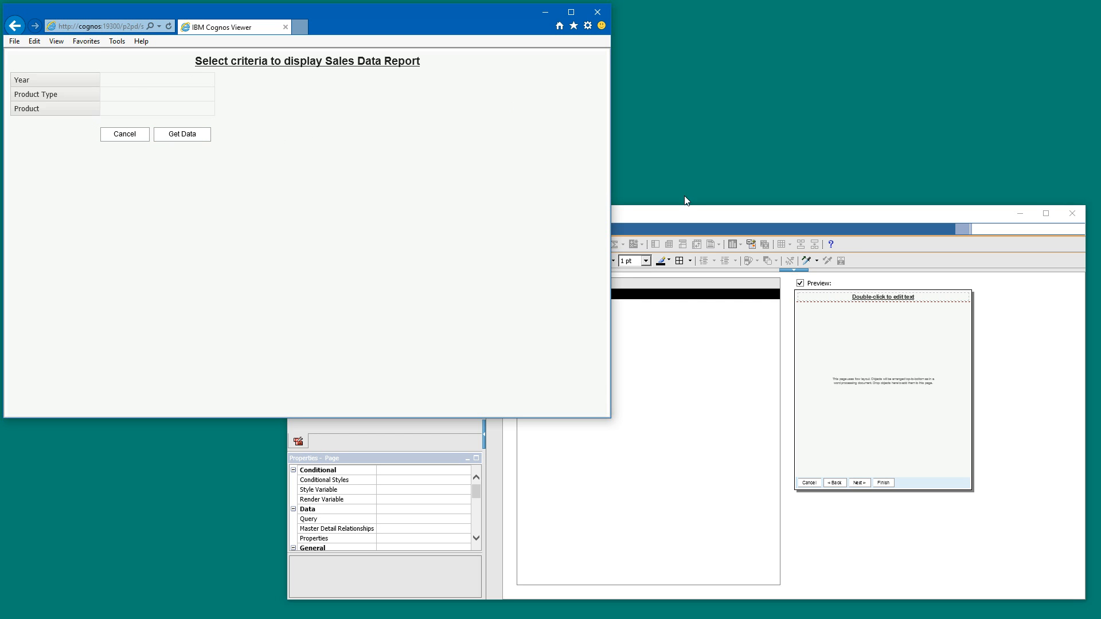
left_click(677, 214)
left_click(453, 246)
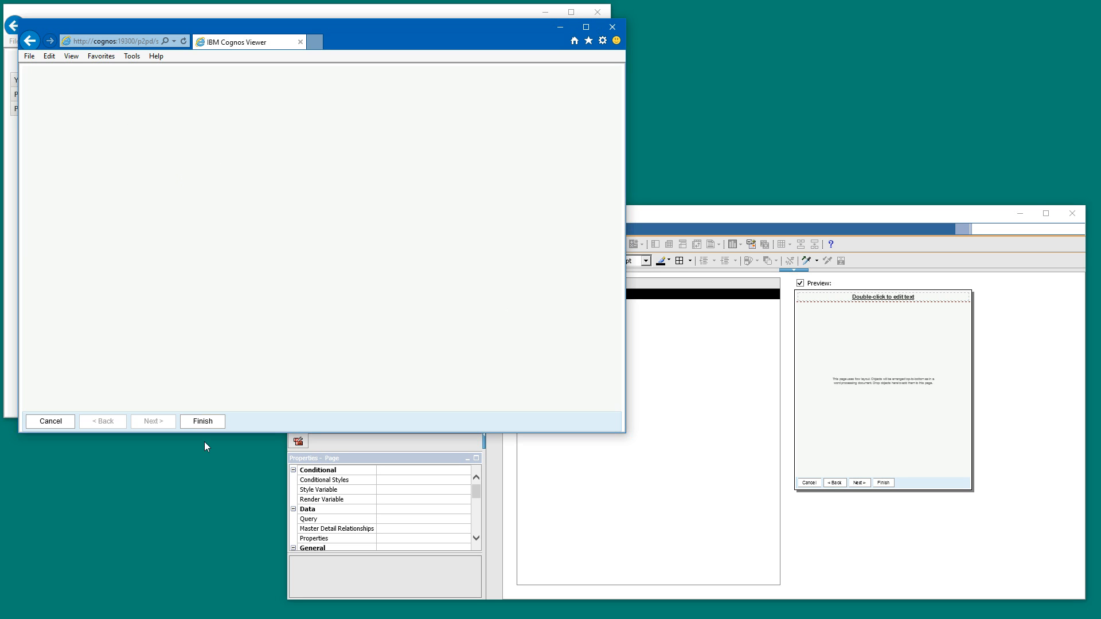
left_click(201, 422)
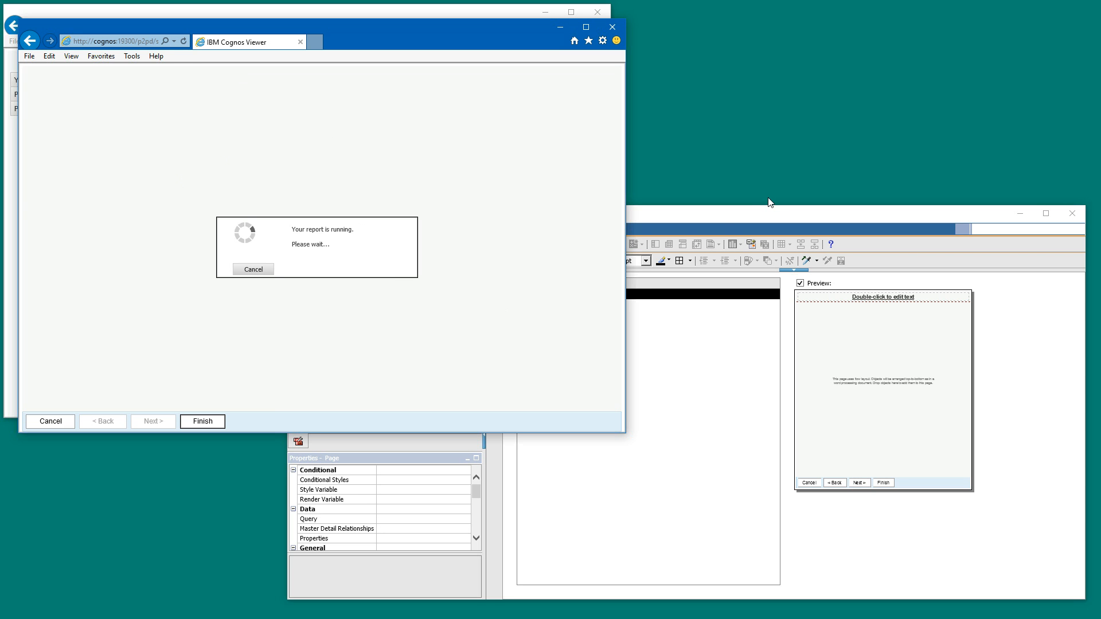
left_click(723, 214)
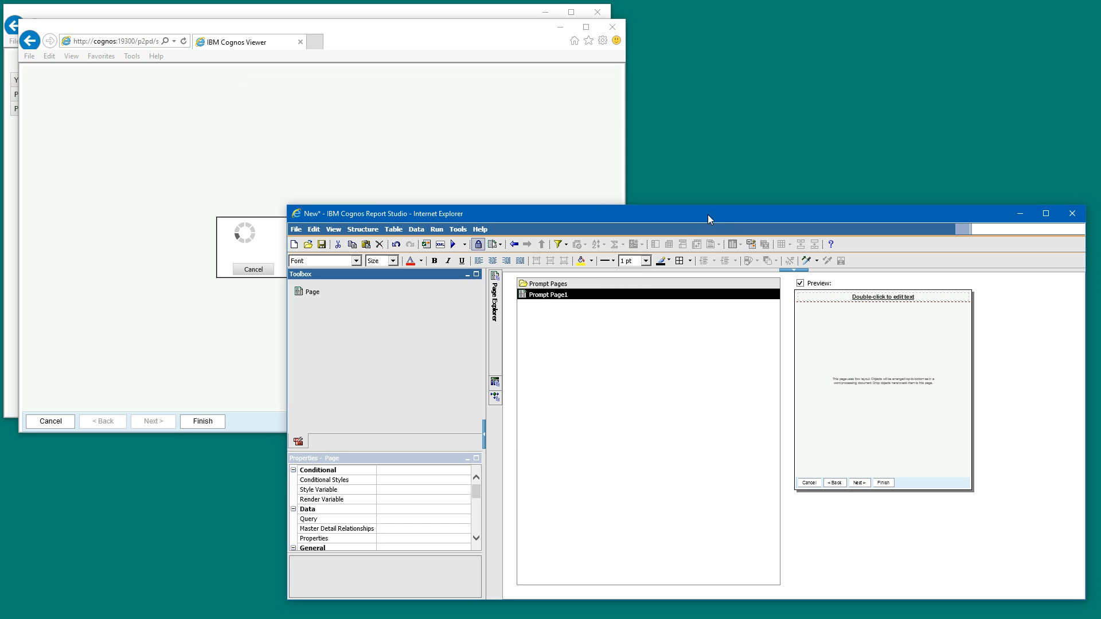
Step: Open Prompt Page1 and insert a 10-column, 10-row table in its body with Maximize width turned off
double_click(541, 296)
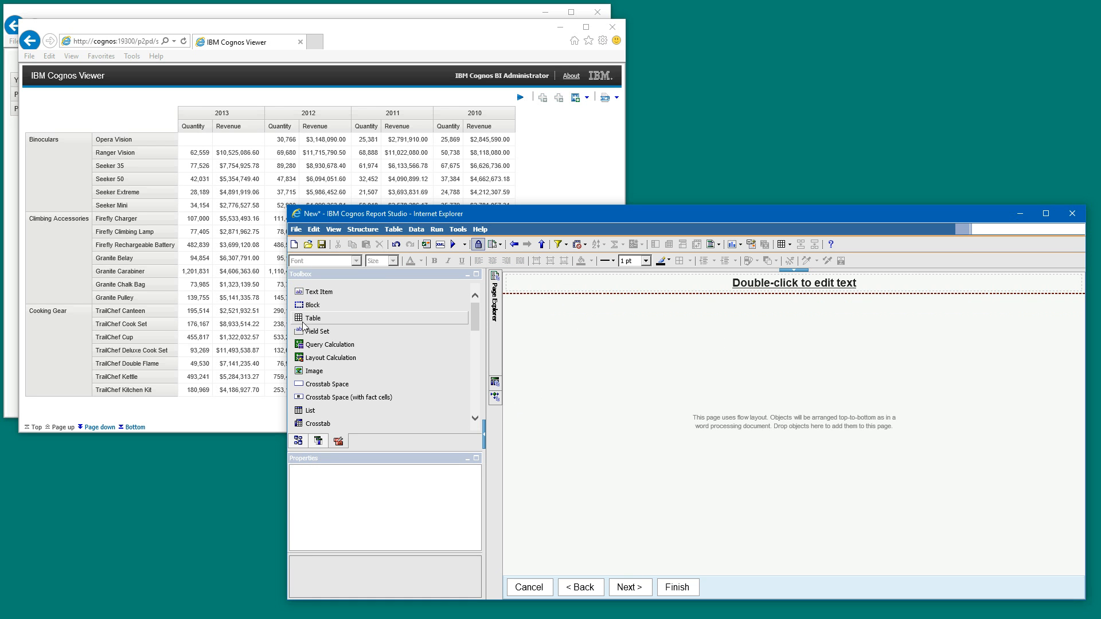
left_click_drag(312, 318, 547, 335)
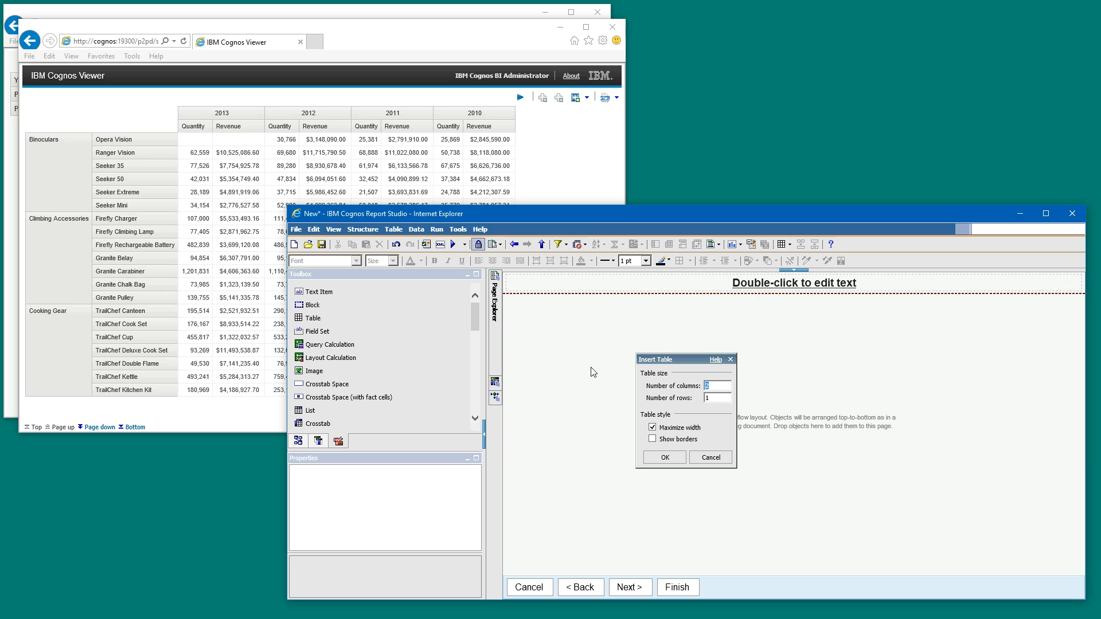
left_click(720, 387)
left_click_drag(719, 387, 623, 392)
left_click(653, 428)
left_click(665, 459)
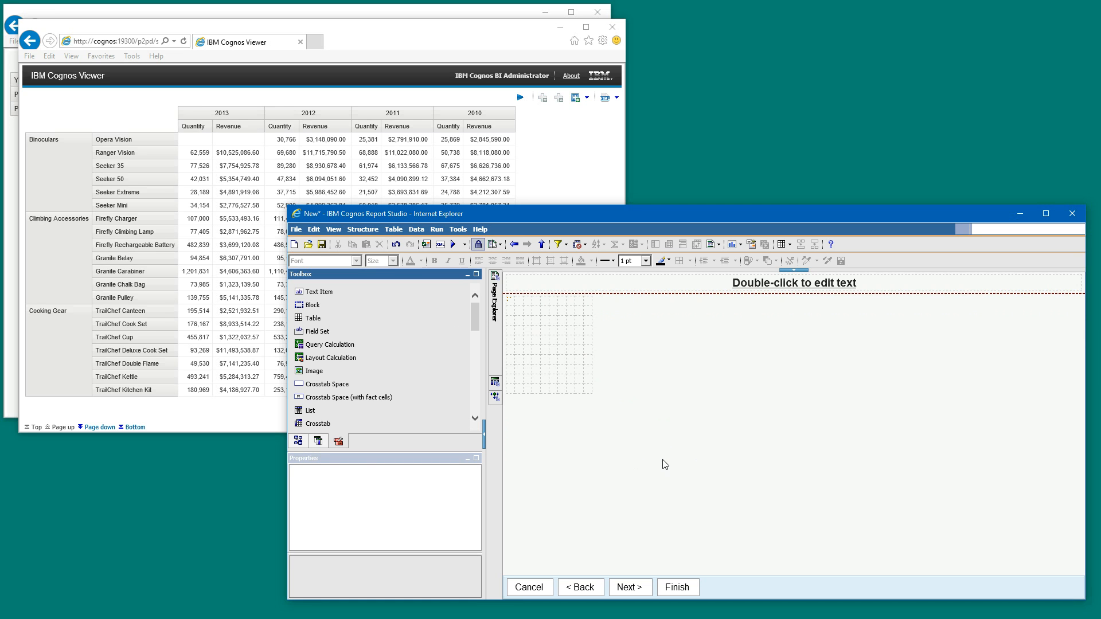
Step: Inspect the empty table's cells, rerun and close the report preview, and check the label layout on the sample criteria page
left_click(514, 309)
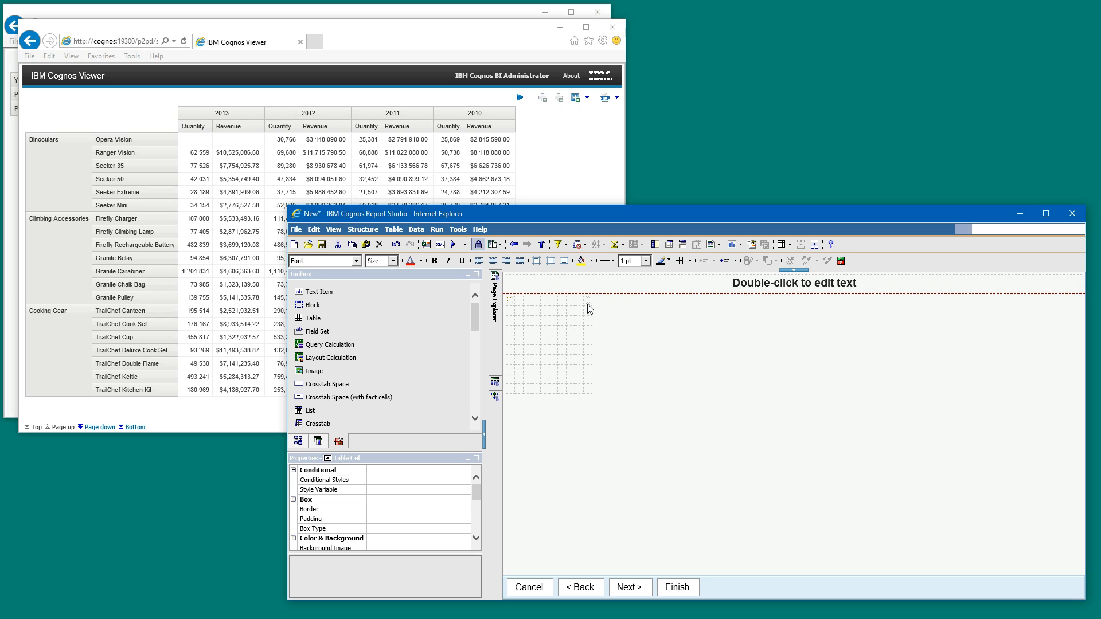
left_click(513, 388)
left_click(508, 304)
left_click(521, 97)
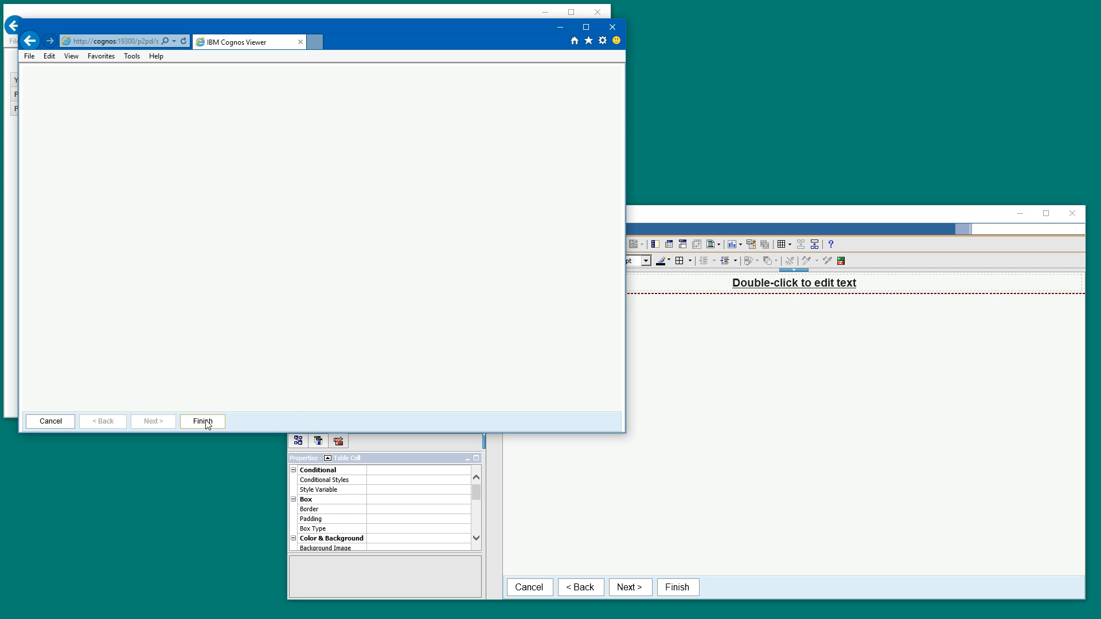
left_click(300, 41)
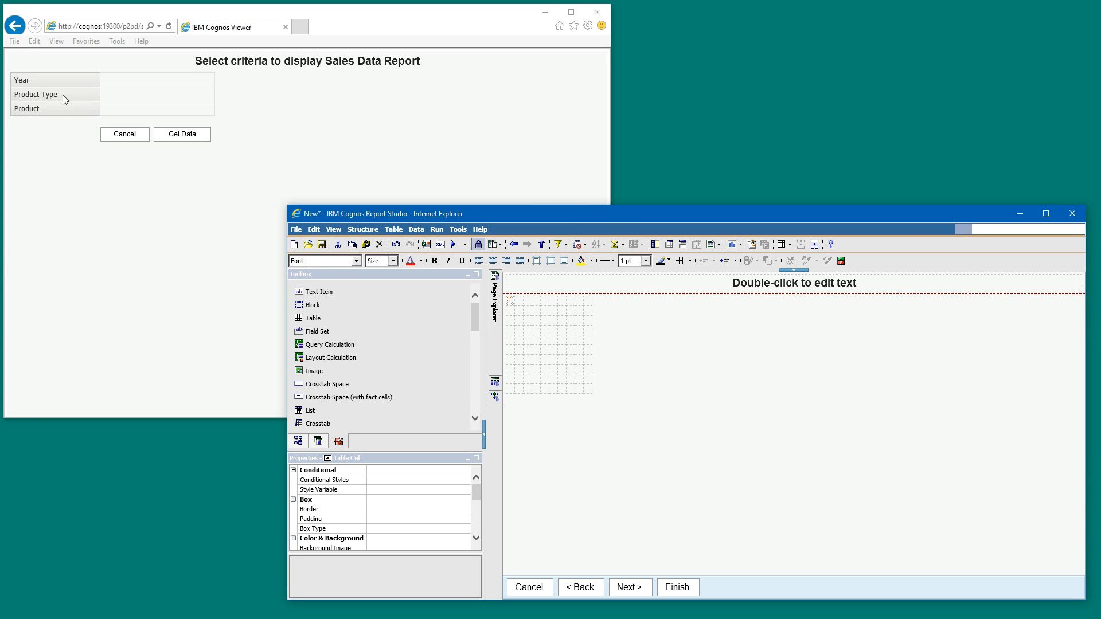
left_click(26, 85)
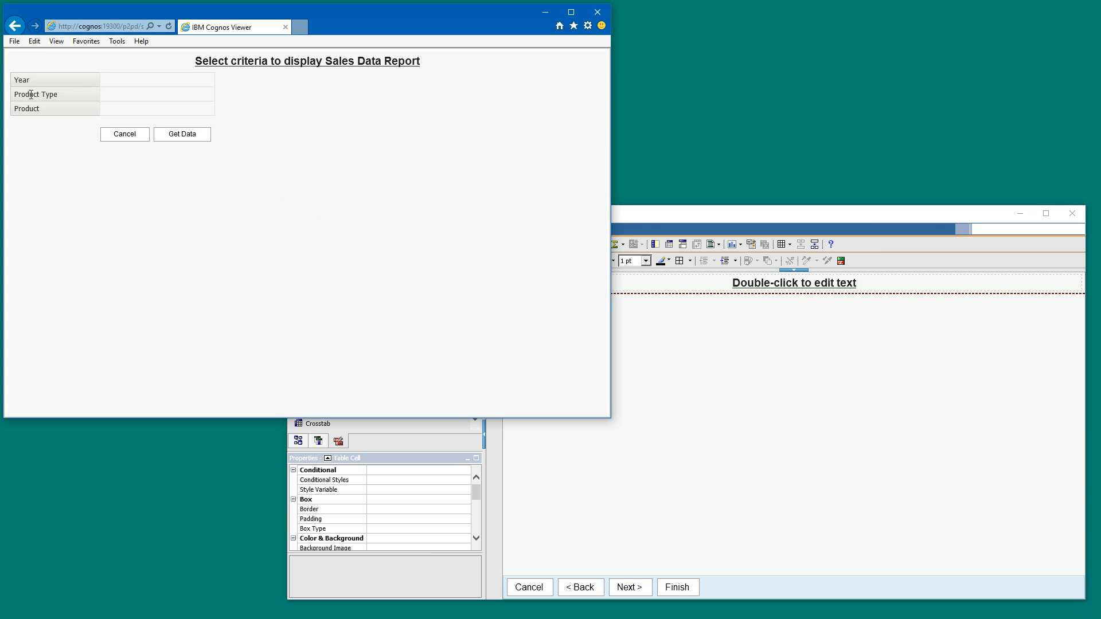
Step: Insert a text item reading "Year" in the first cell of the prompt page table in Report Studio
left_click(650, 216)
left_click_drag(316, 293, 511, 304)
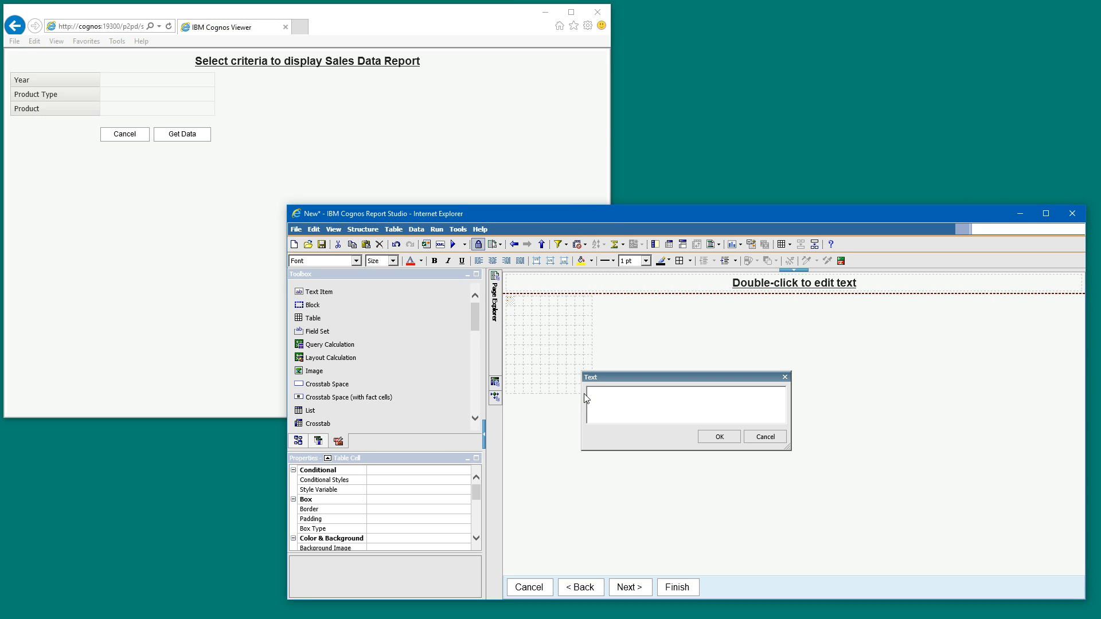
type("Year")
left_click(719, 438)
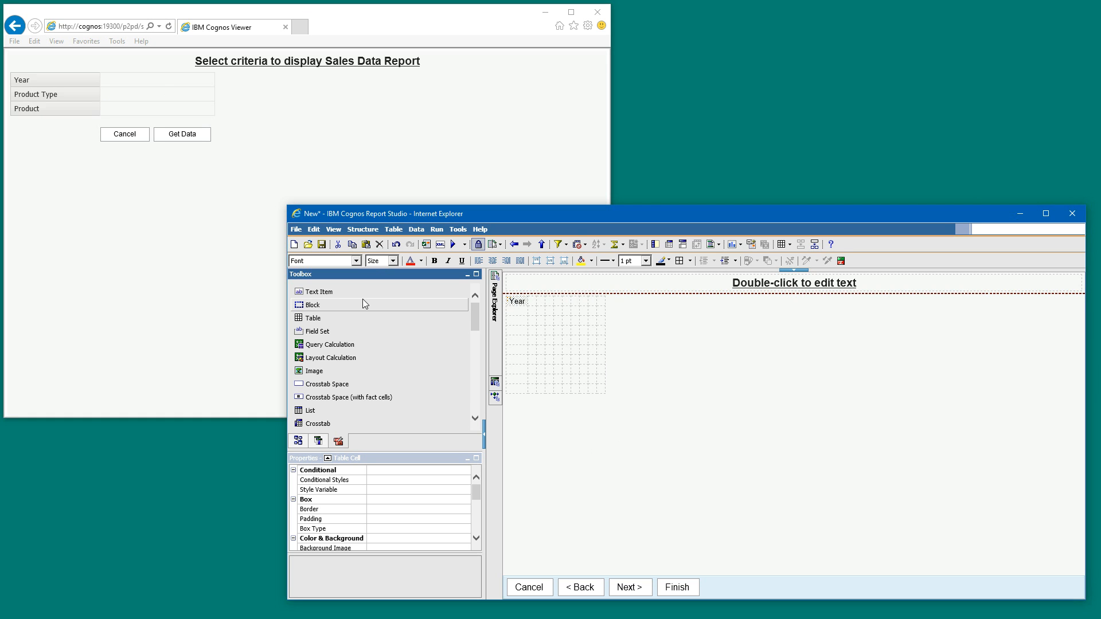
Step: Copy the "Year" text item into the two cells directly below it
left_click(526, 313)
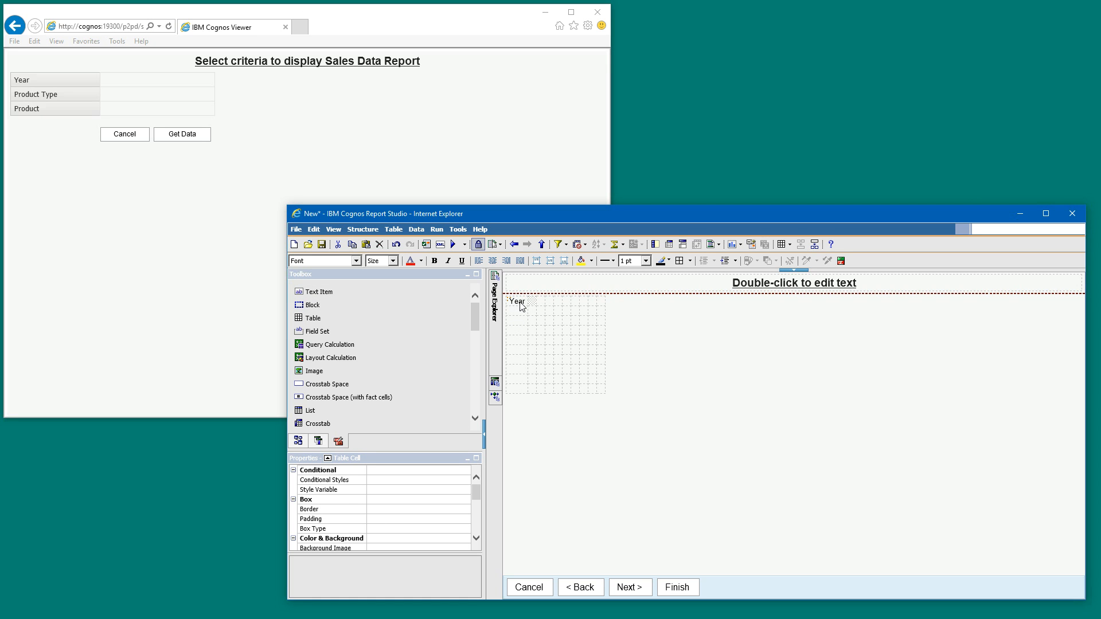
left_click(518, 305)
left_click_drag(518, 304, 519, 310)
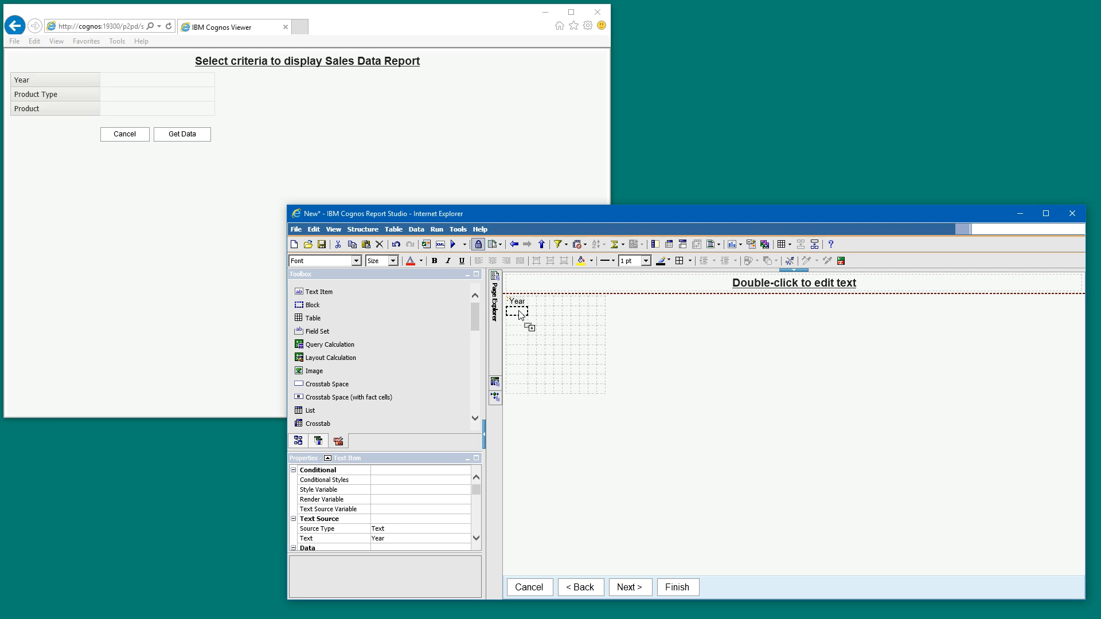
left_click_drag(521, 314, 520, 314)
left_click(518, 324)
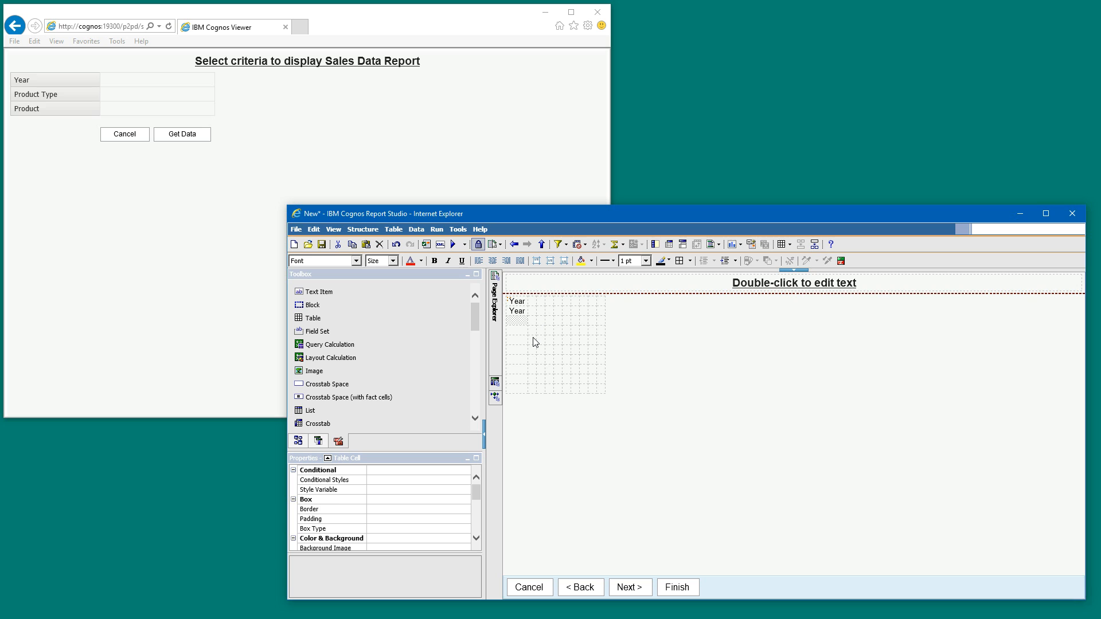
key("ctrl+v")
Step: Change the second label's text to "Product Type" and the third label's text to "Product"
left_click(518, 315)
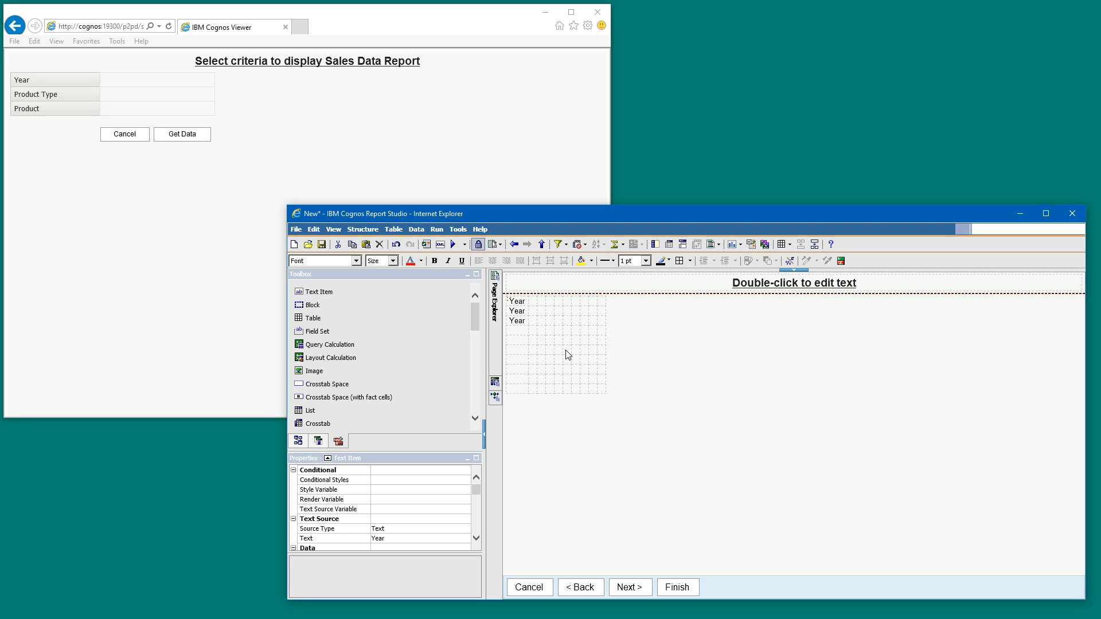
key("shift+End")
type("Product Type")
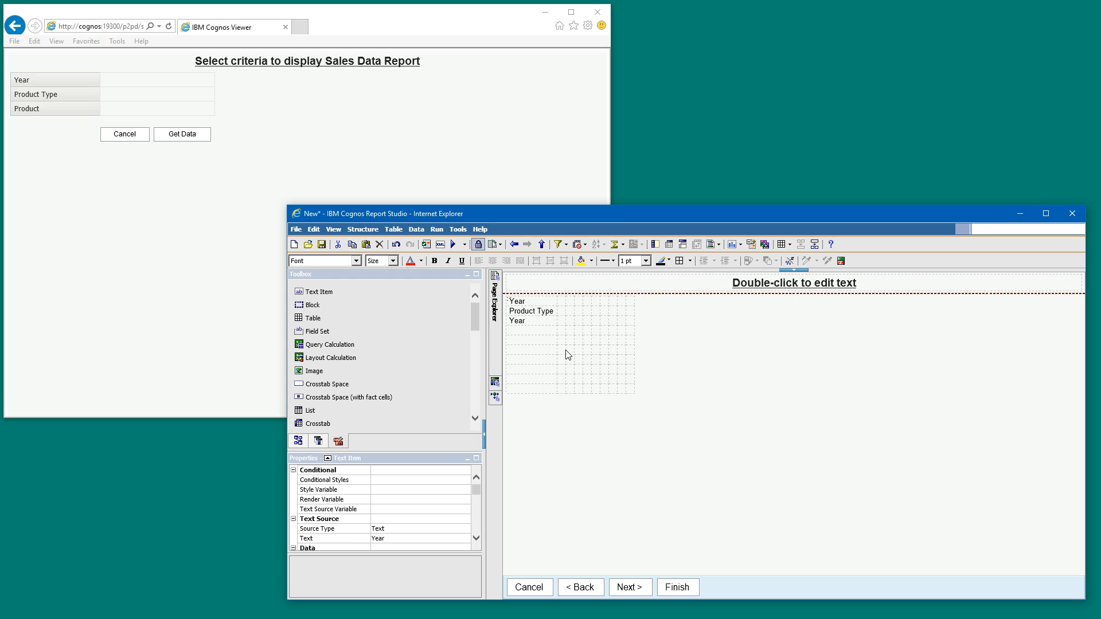
left_click(518, 329)
double_click(519, 323)
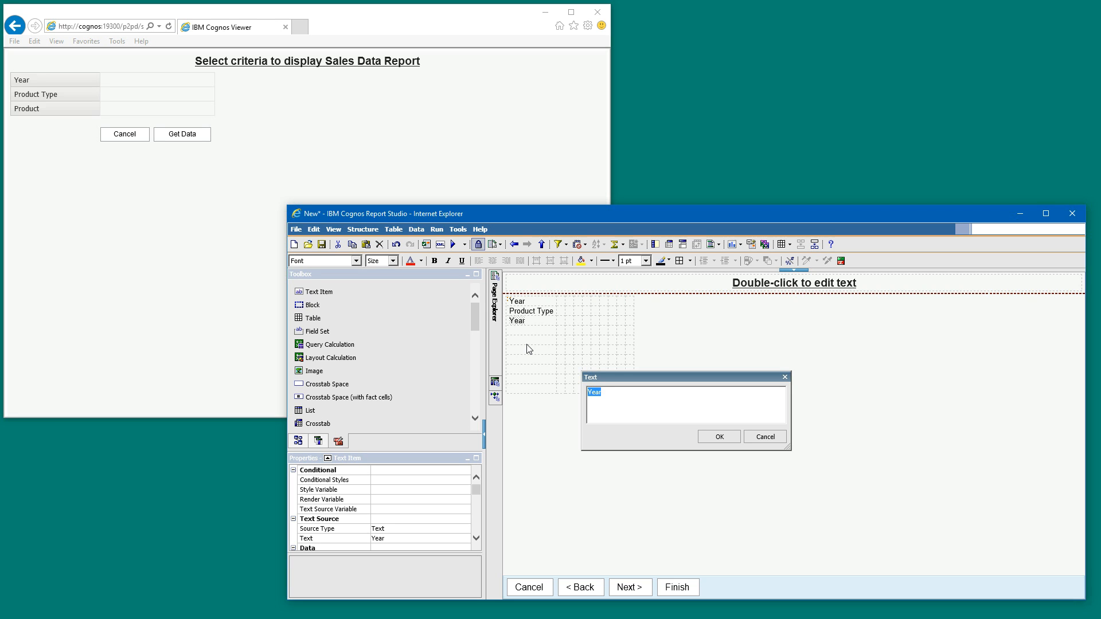
type("Product")
left_click(711, 439)
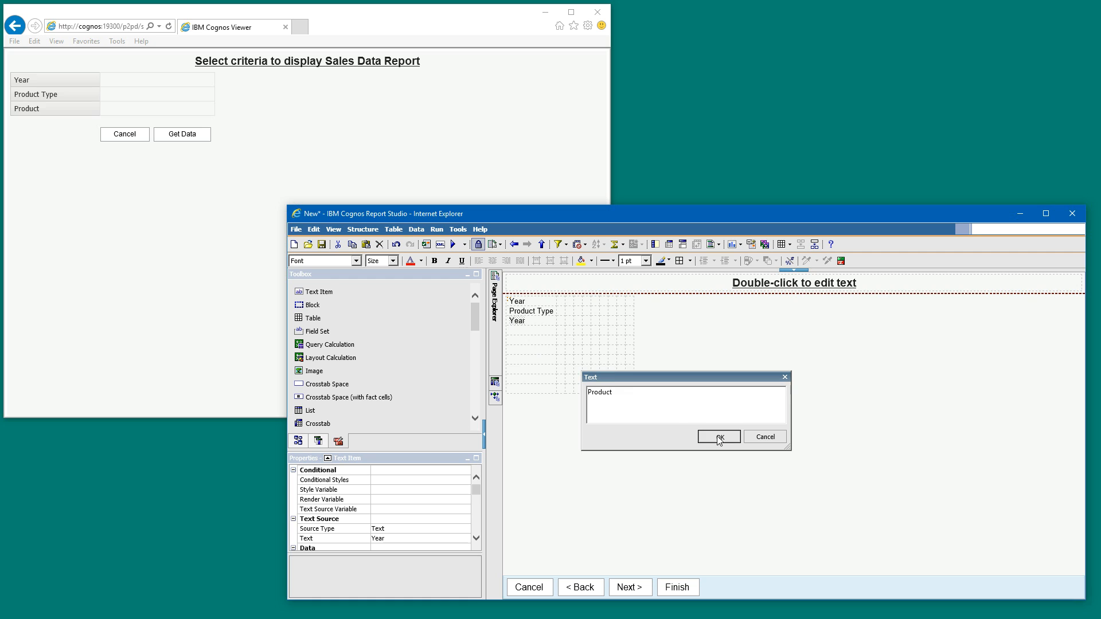
Step: Run the report to preview the prompt page labels, and return to Report Studio
left_click(539, 333)
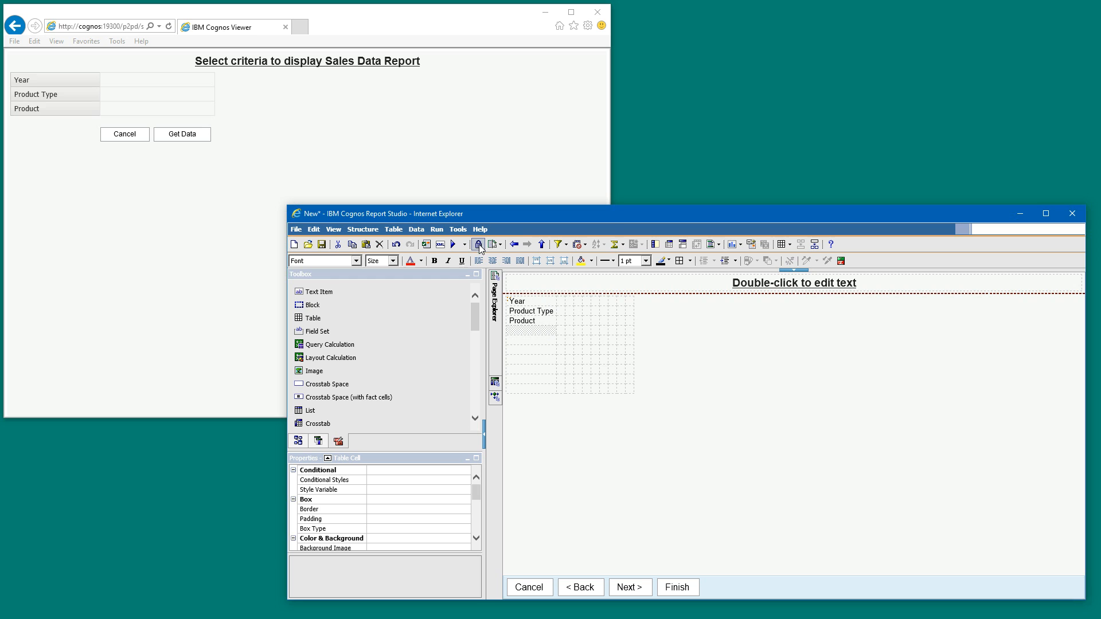
left_click(454, 245)
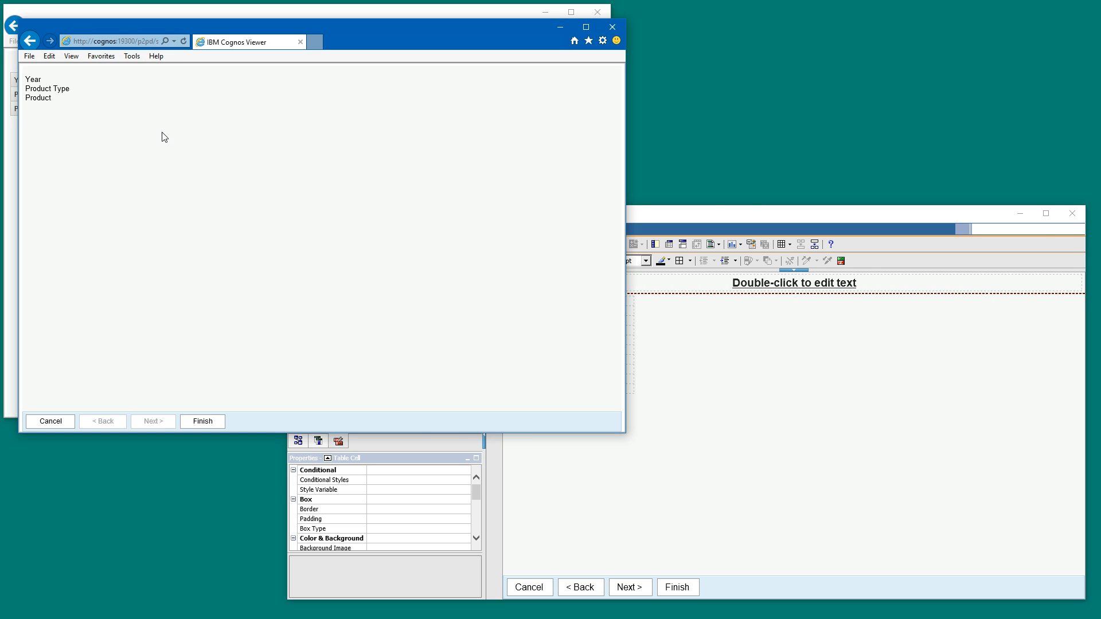
left_click(716, 214)
Step: Insert a text item "Hello" in the cell beside Product Type and run the report to check the spacing
left_click_drag(338, 291, 561, 314)
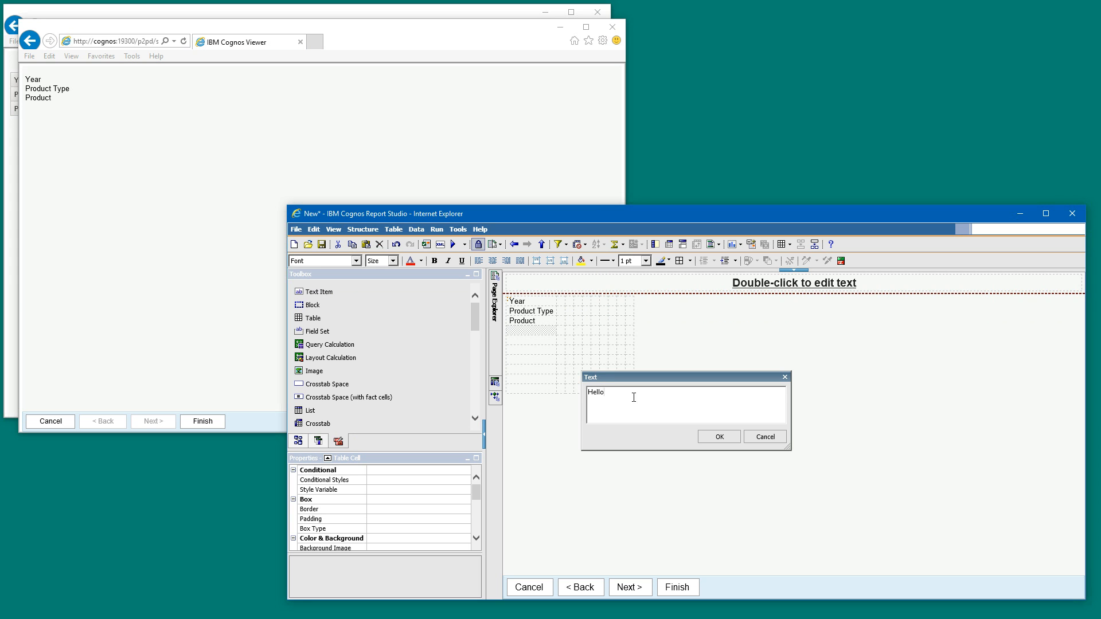
left_click(715, 438)
left_click(459, 243)
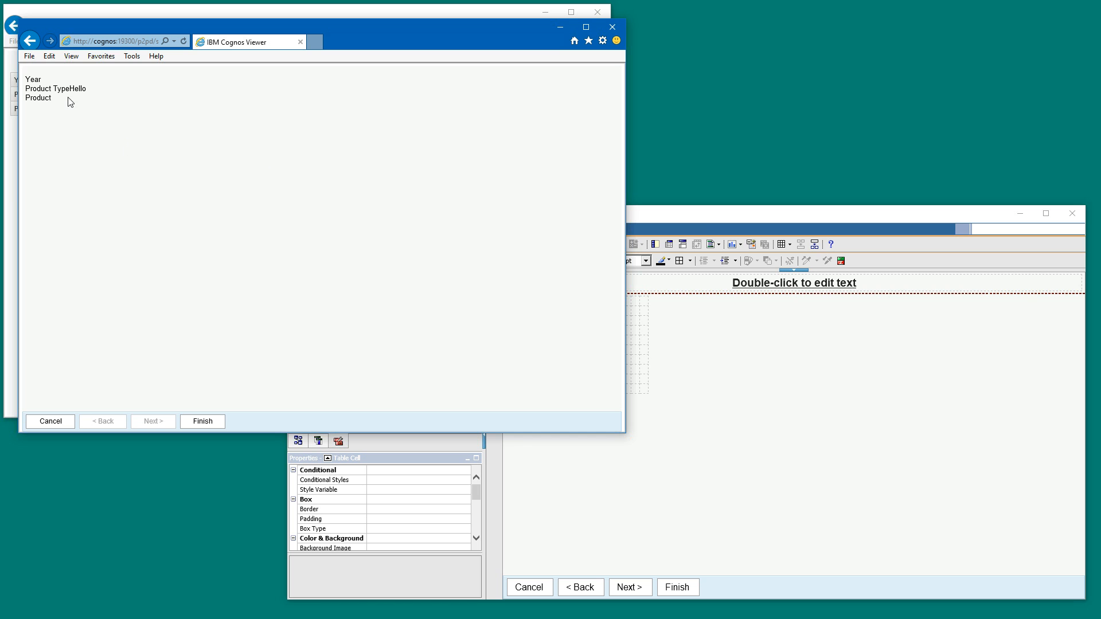
left_click(703, 218)
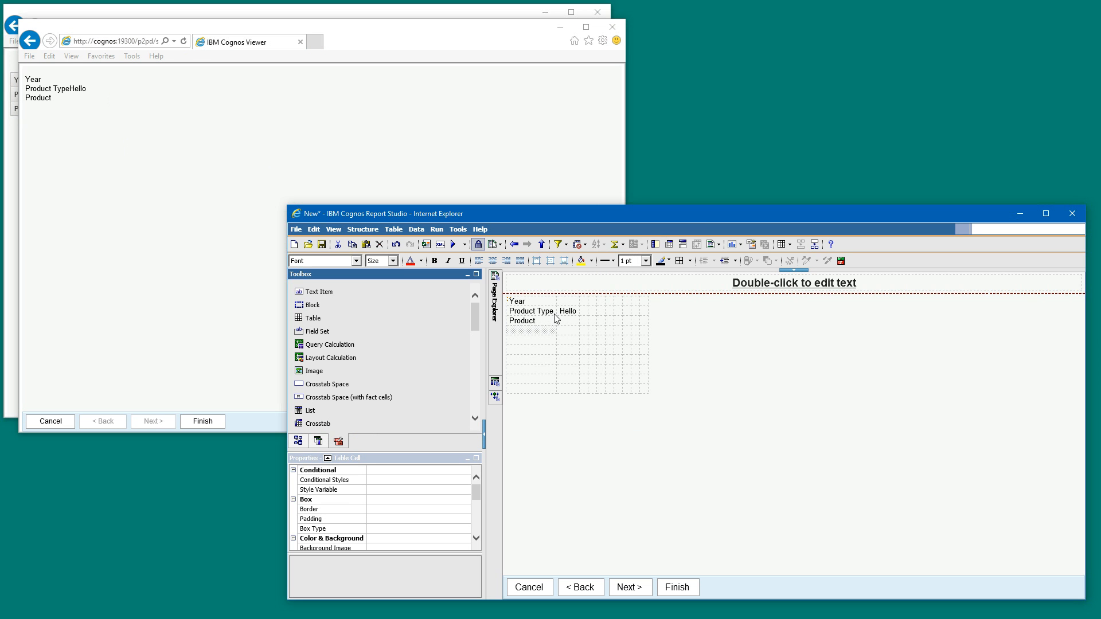
Step: Open the report page Page1 and look at the properties of the crosstab's Year, fact and Product type cells
left_click(567, 316)
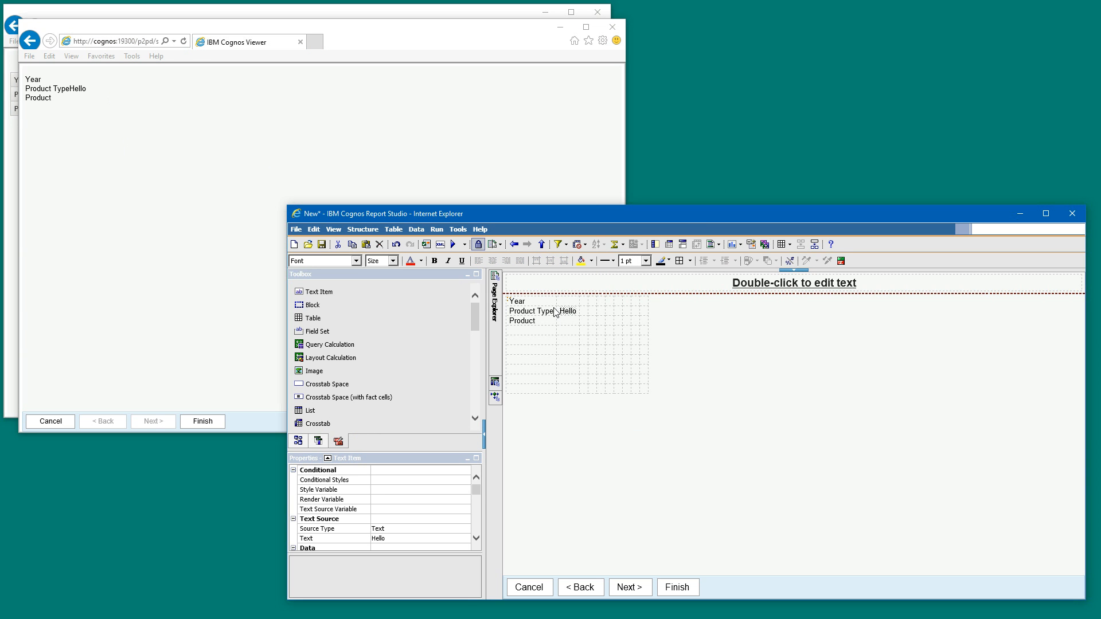
left_click(552, 308)
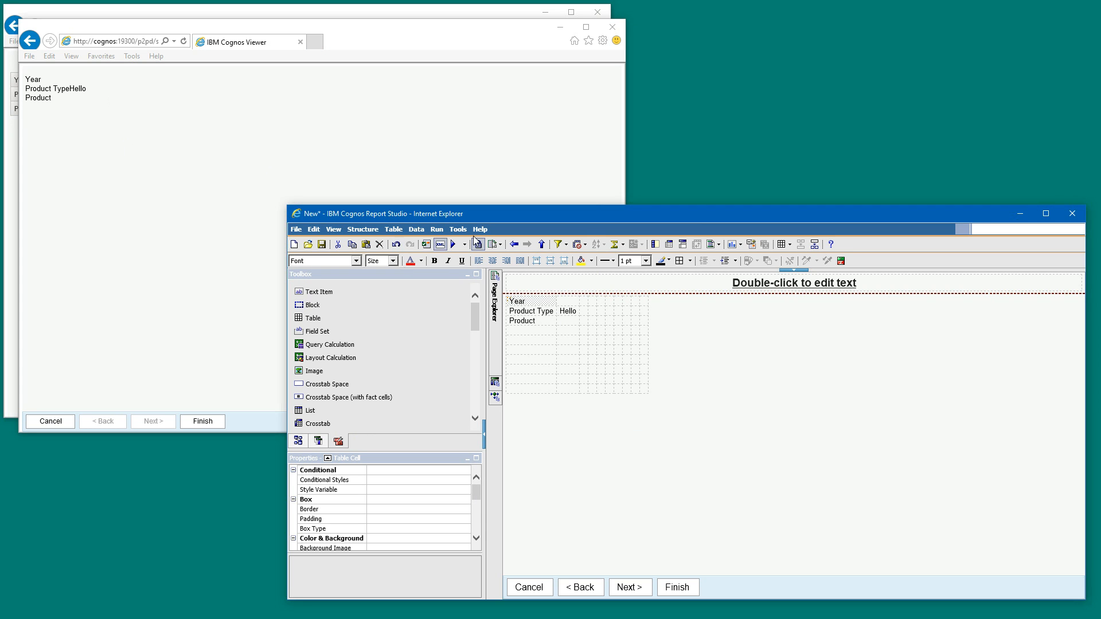
mouse_move(498, 281)
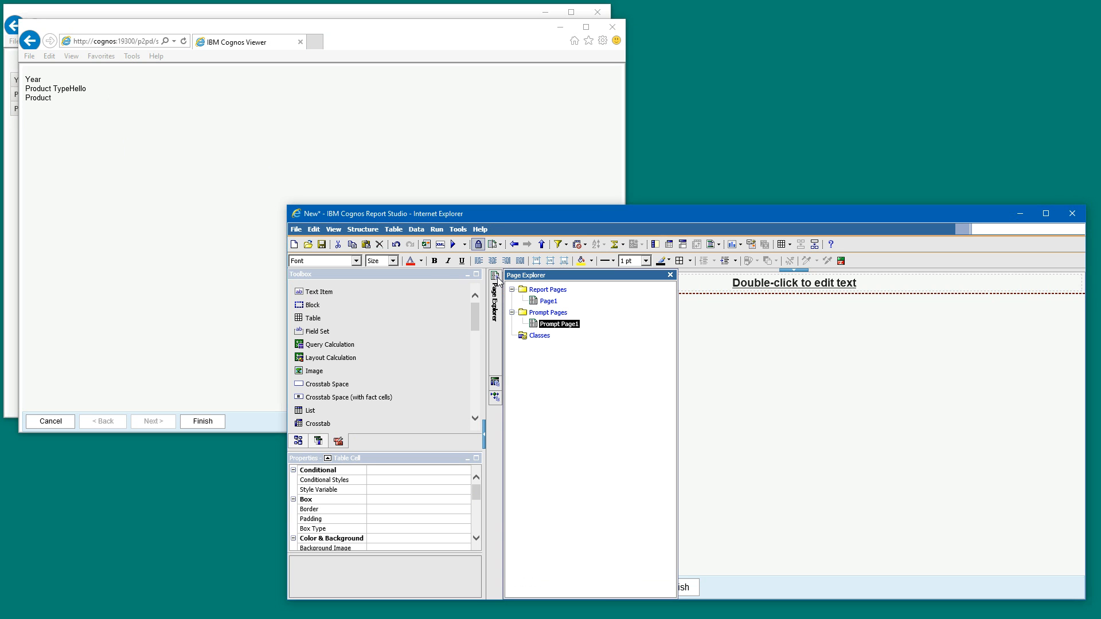
left_click(548, 301)
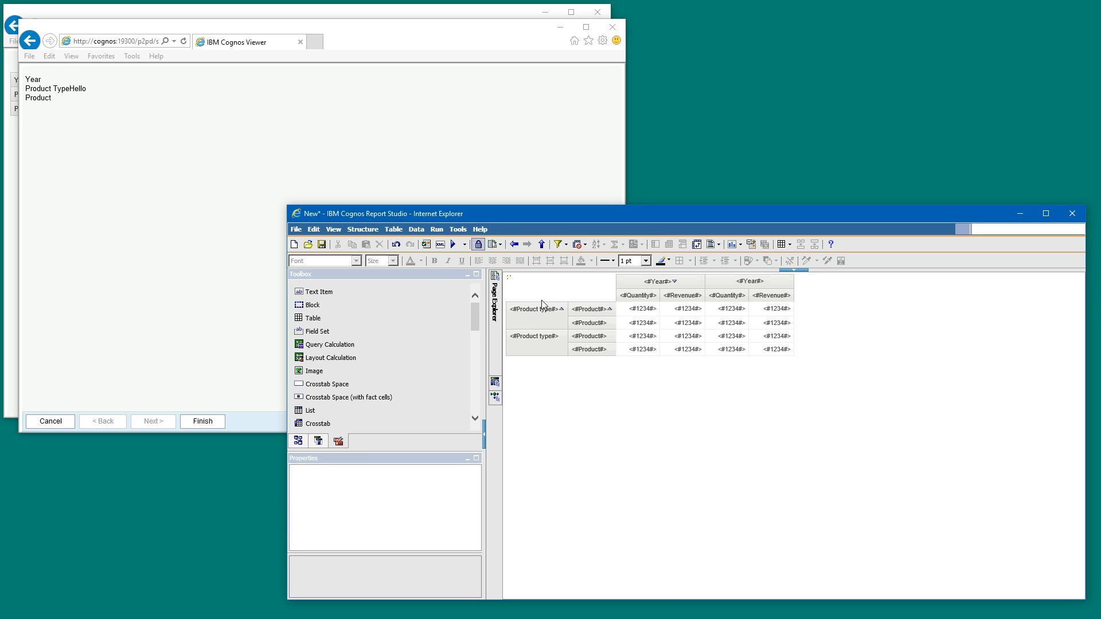
left_click(628, 280)
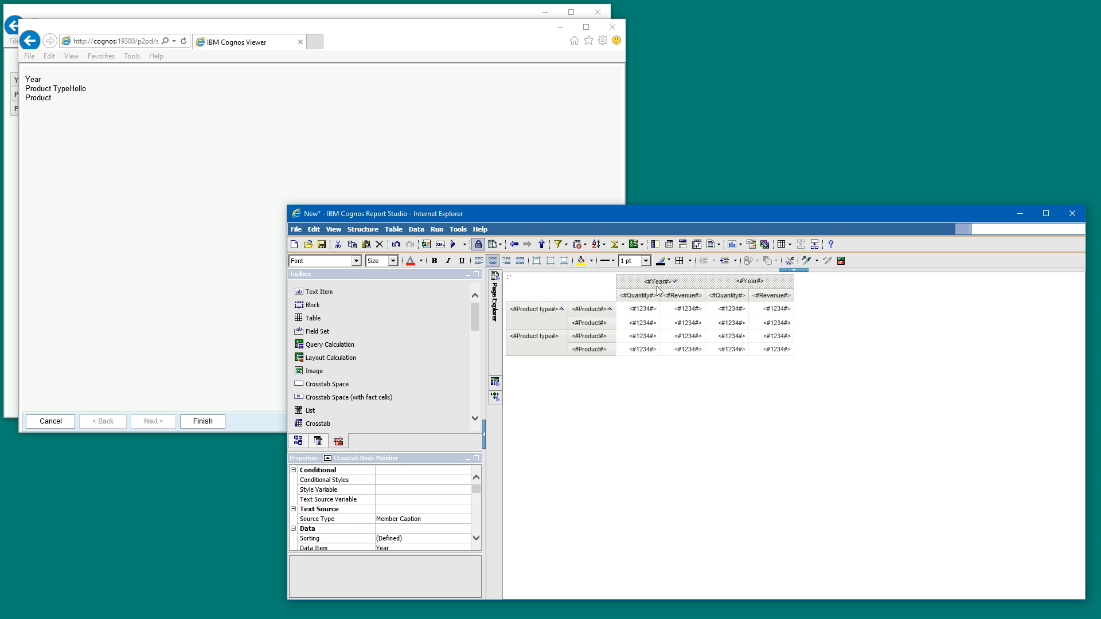
left_click(625, 316)
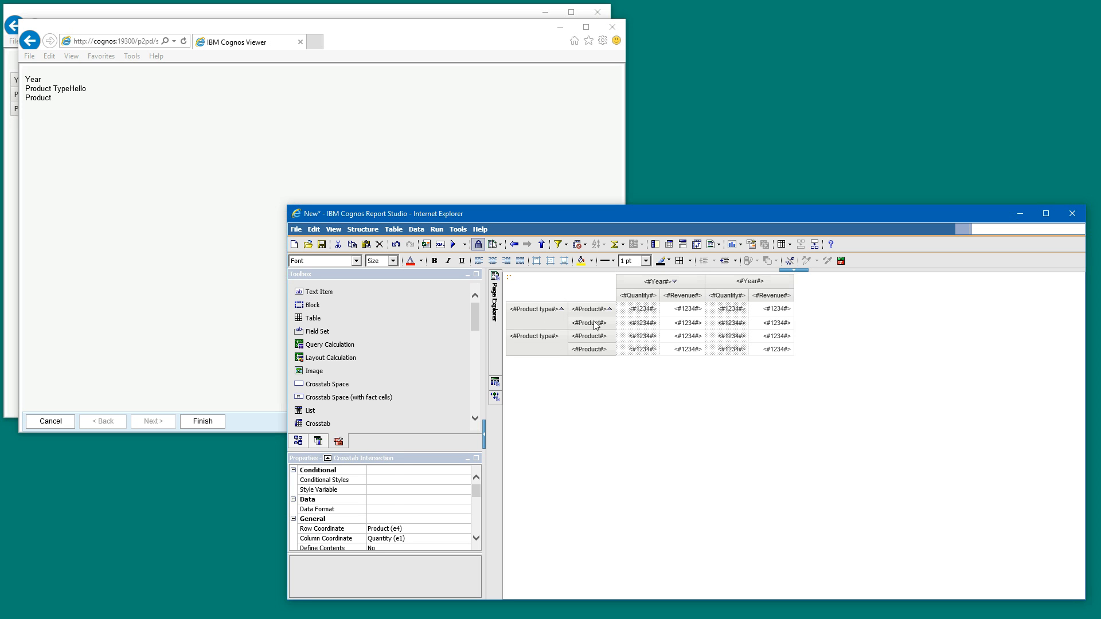
left_click(540, 327)
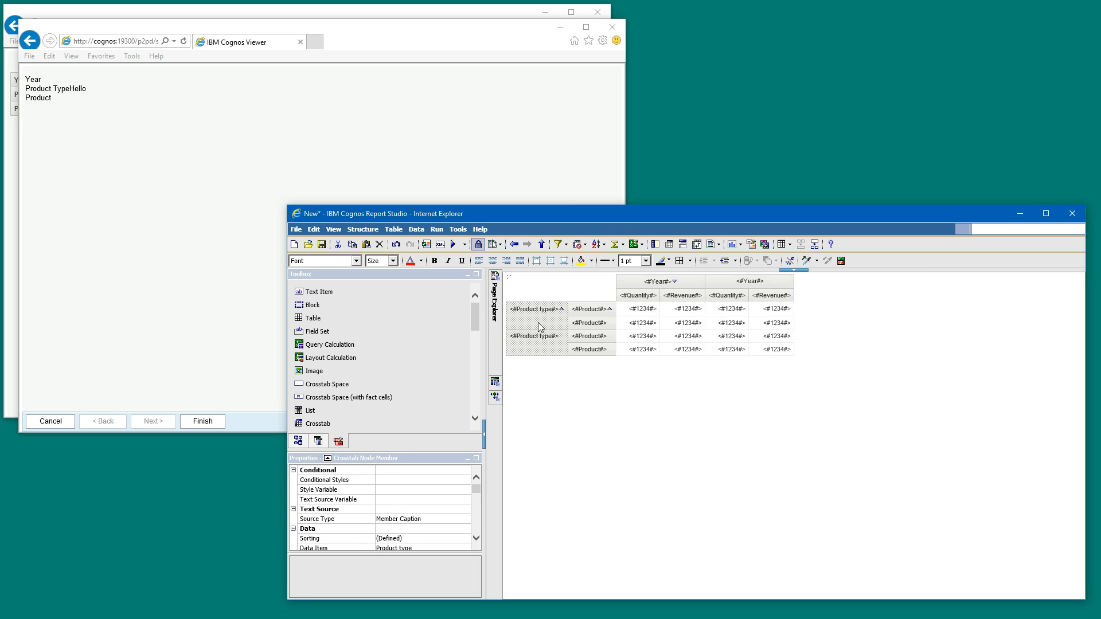
Step: Maximize the Report Studio window and examine the Classes property of the crosstab's Product type and Product cells
double_click(459, 214)
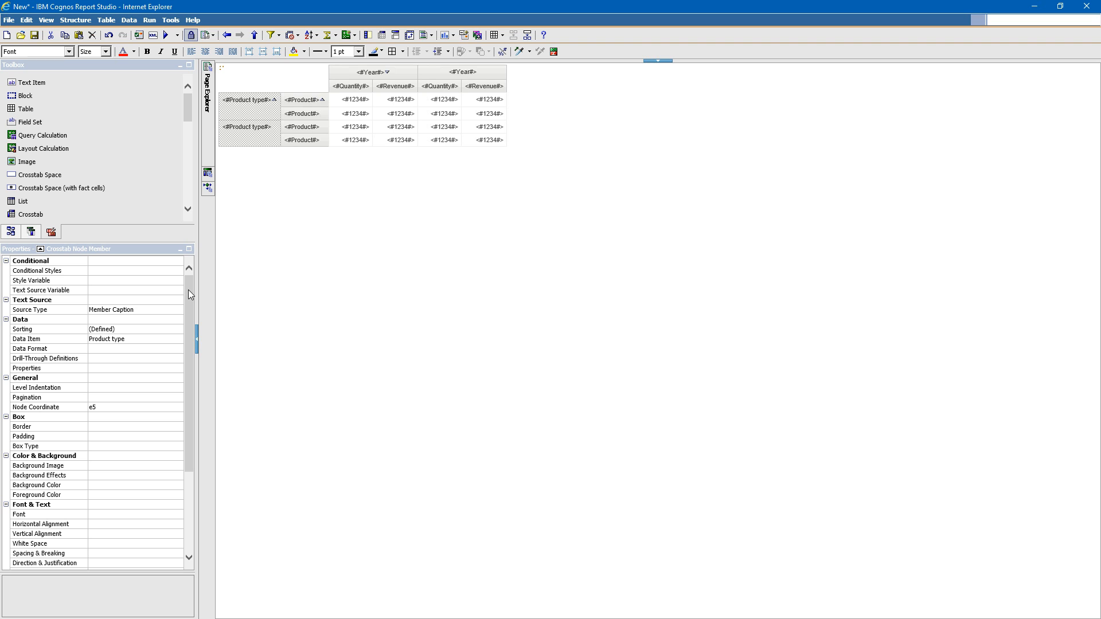
left_click_drag(188, 291, 189, 413)
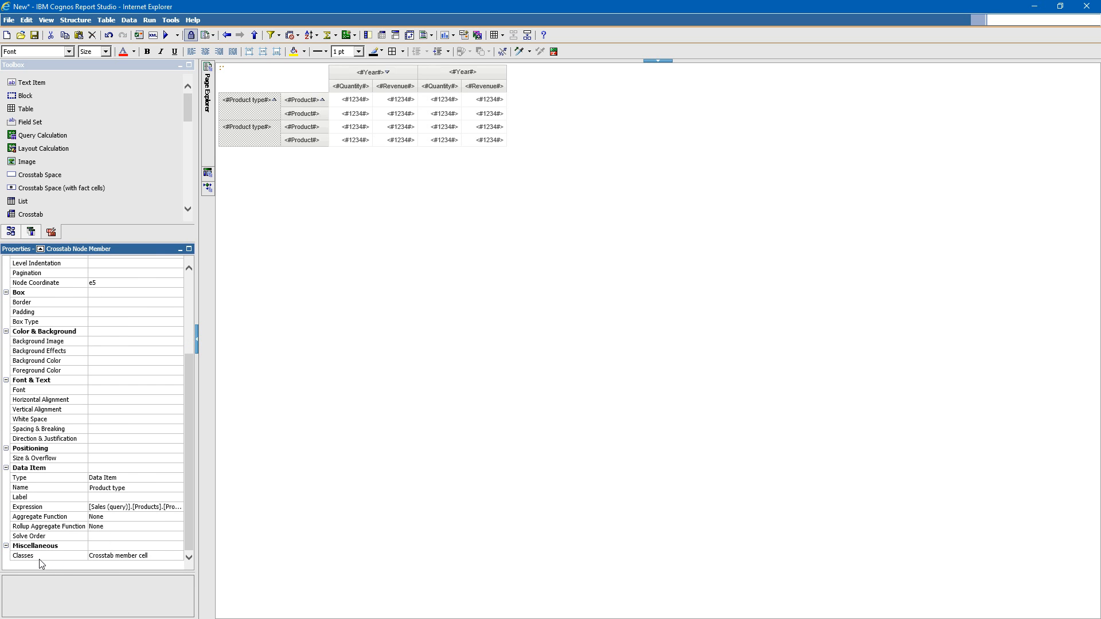
left_click(263, 115)
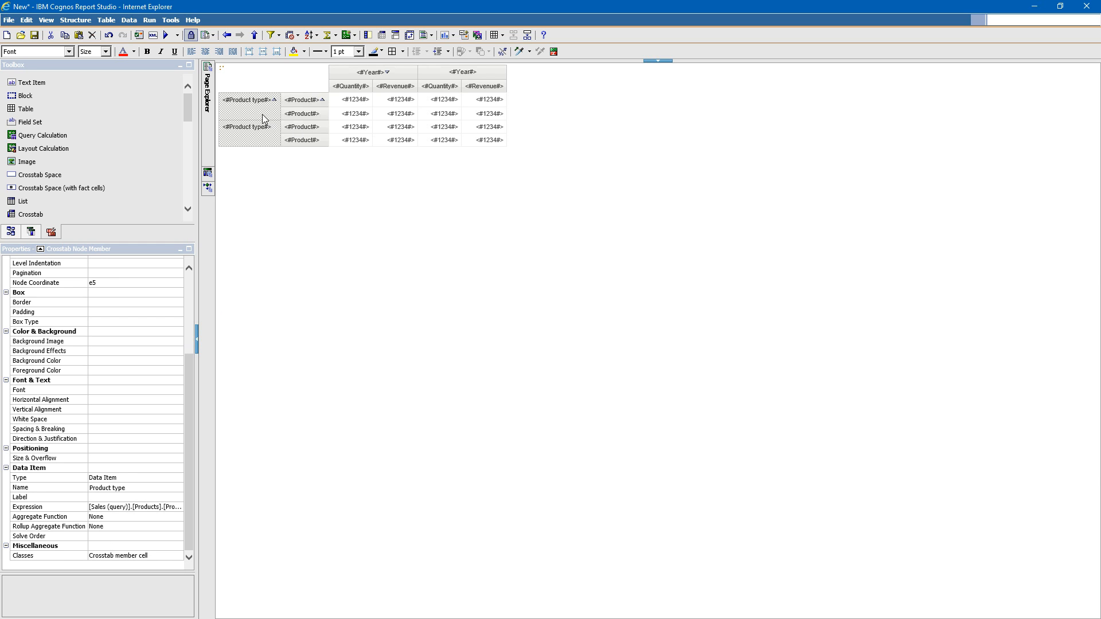
left_click(67, 252)
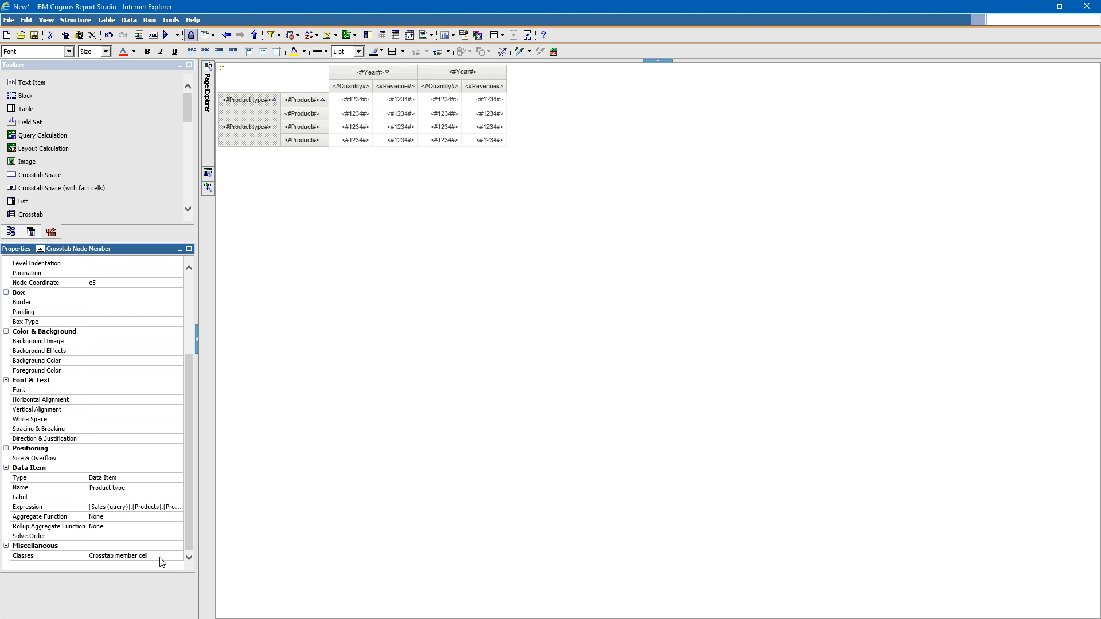
left_click(285, 122)
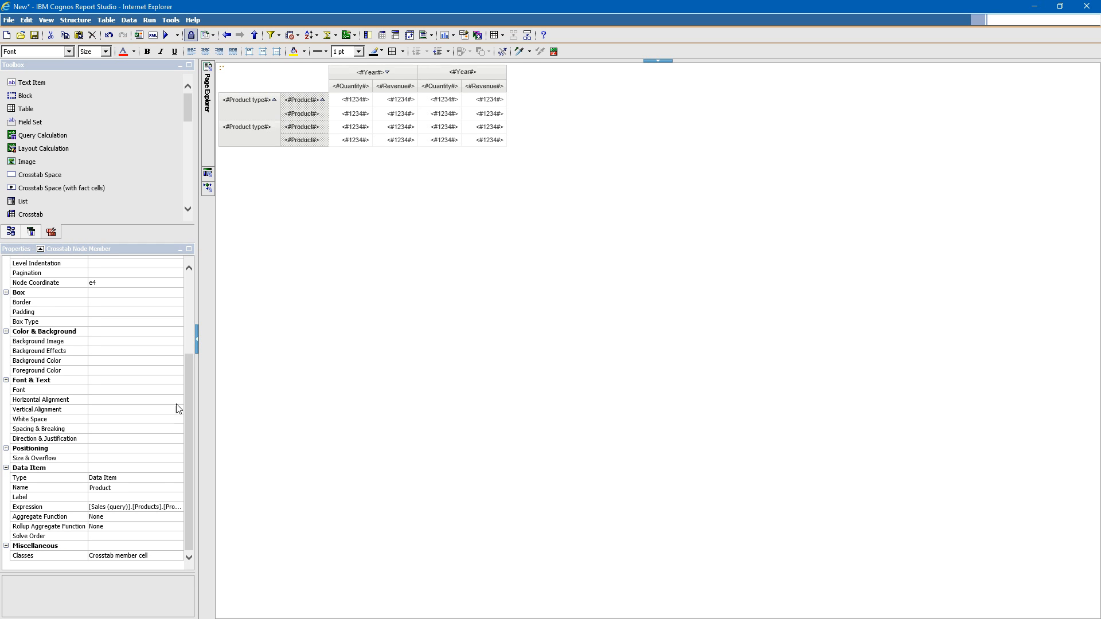
Step: Compare the Classes property of the crosstab's fact cells and corner cell, and reselect the Product type cells
left_click(336, 106)
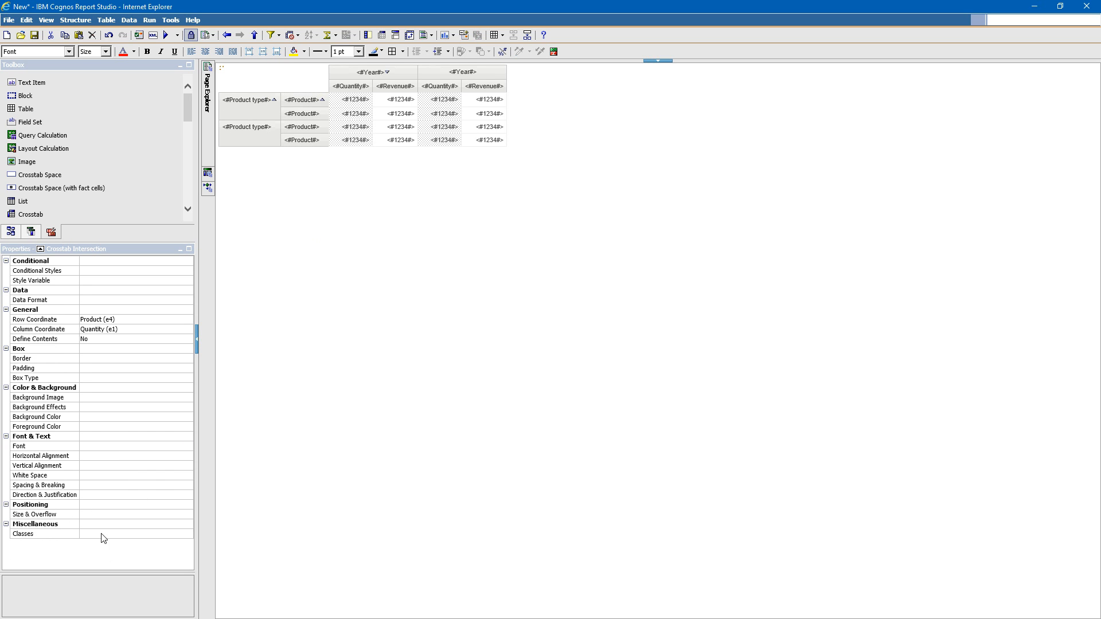
left_click(376, 104)
left_click(366, 103)
left_click(308, 84)
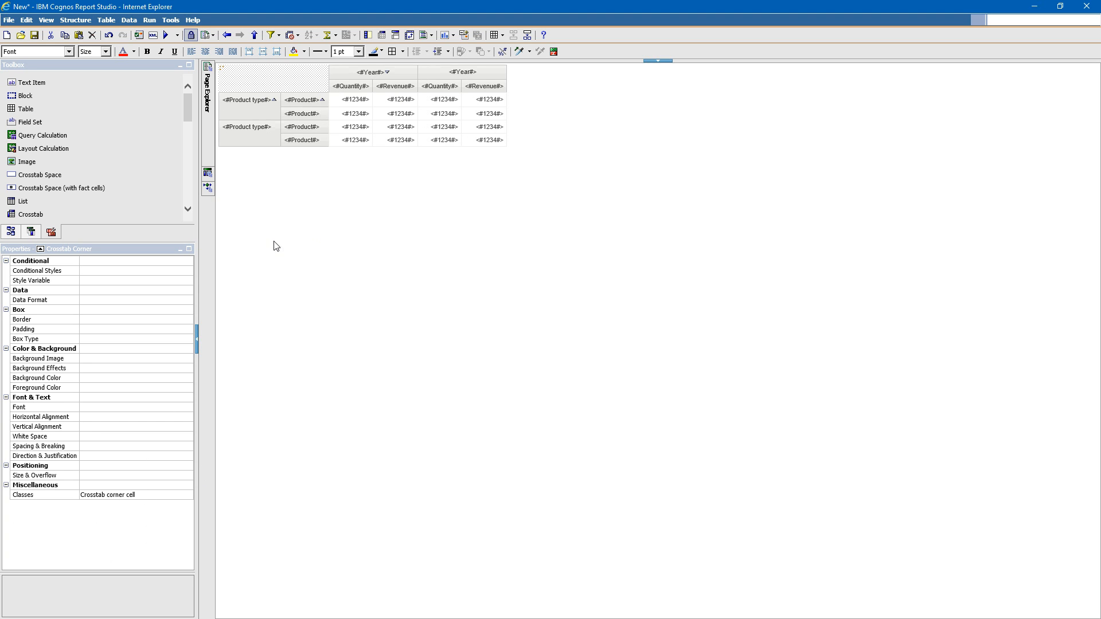
left_click(253, 120)
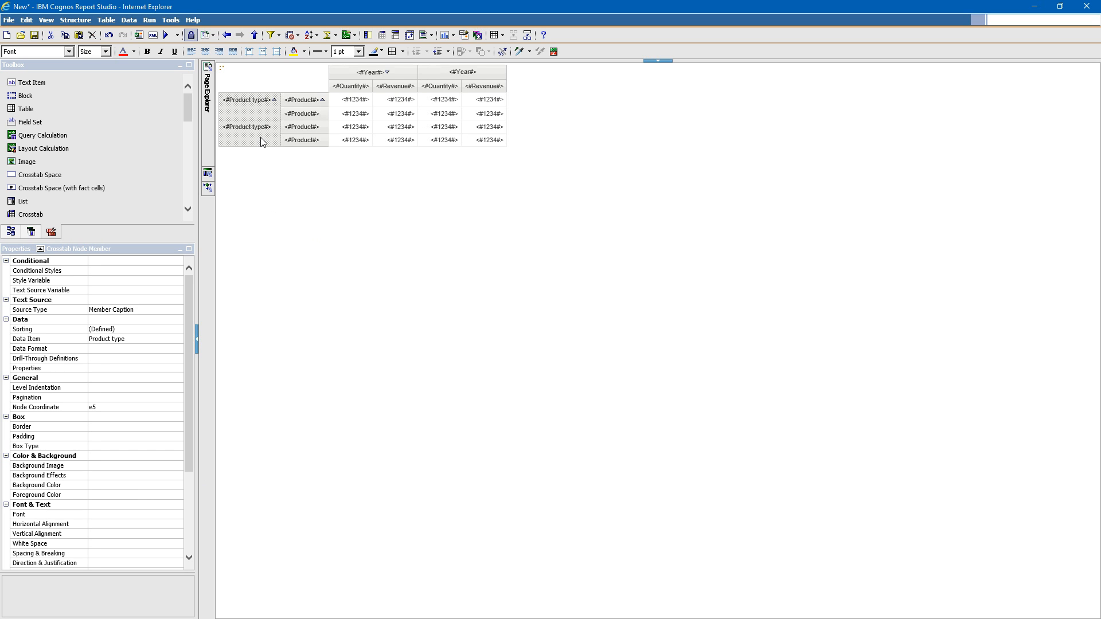
Step: Insert a list below the crosstab, accepting the suggested object name and Query2
left_click_drag(24, 202, 299, 189)
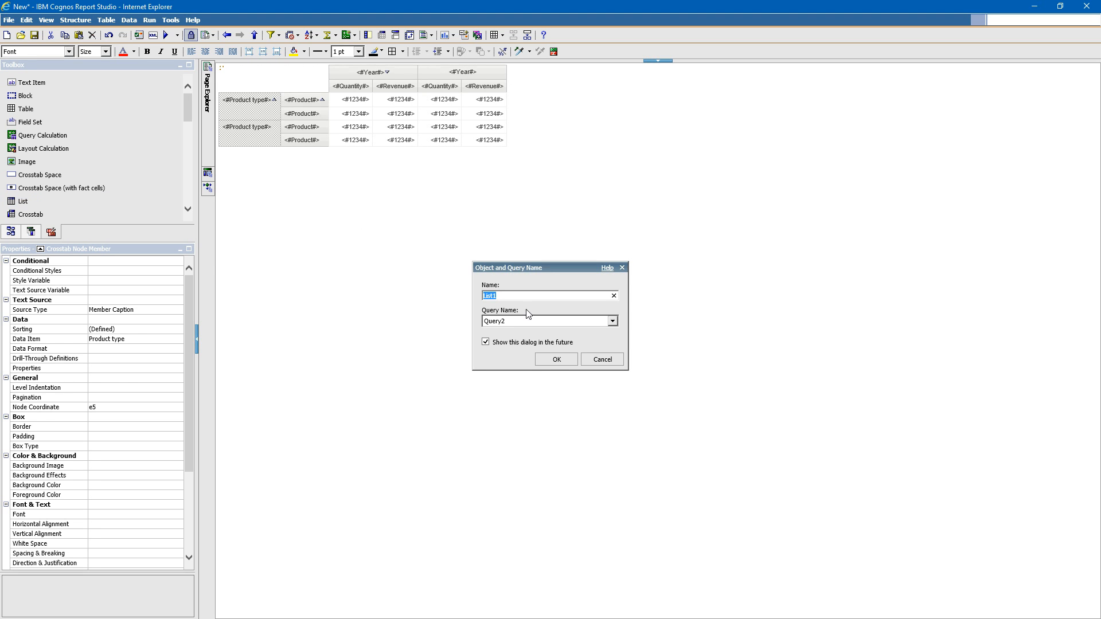
left_click(540, 361)
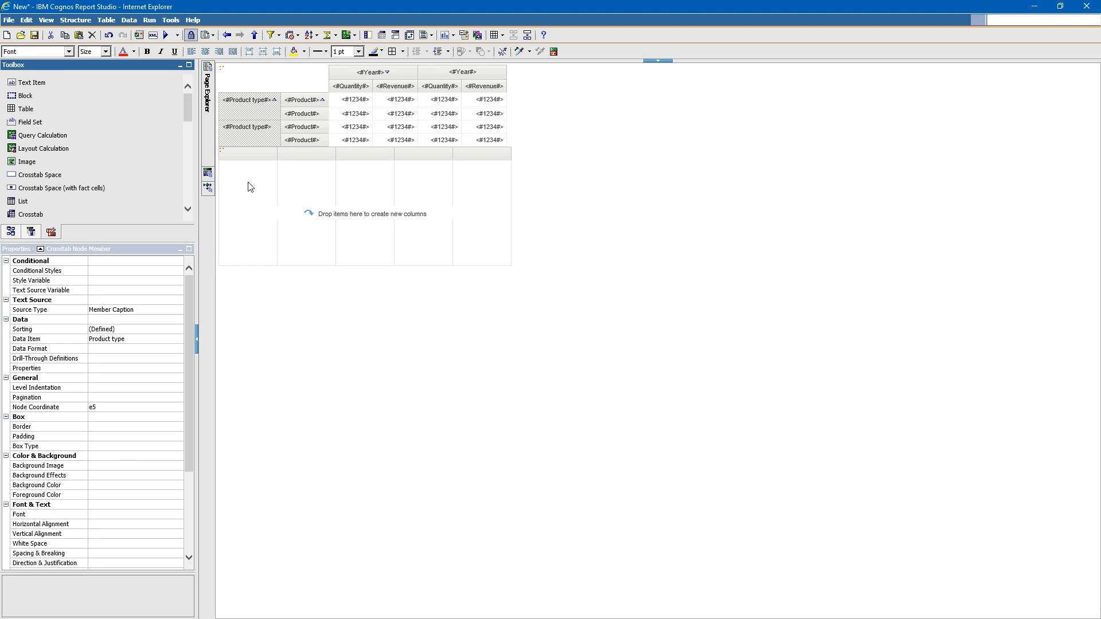
Step: Try to add Query1's Revenue, Product type and Year data items to the new list
left_click(31, 232)
left_click(50, 106)
left_click(43, 129, "shift")
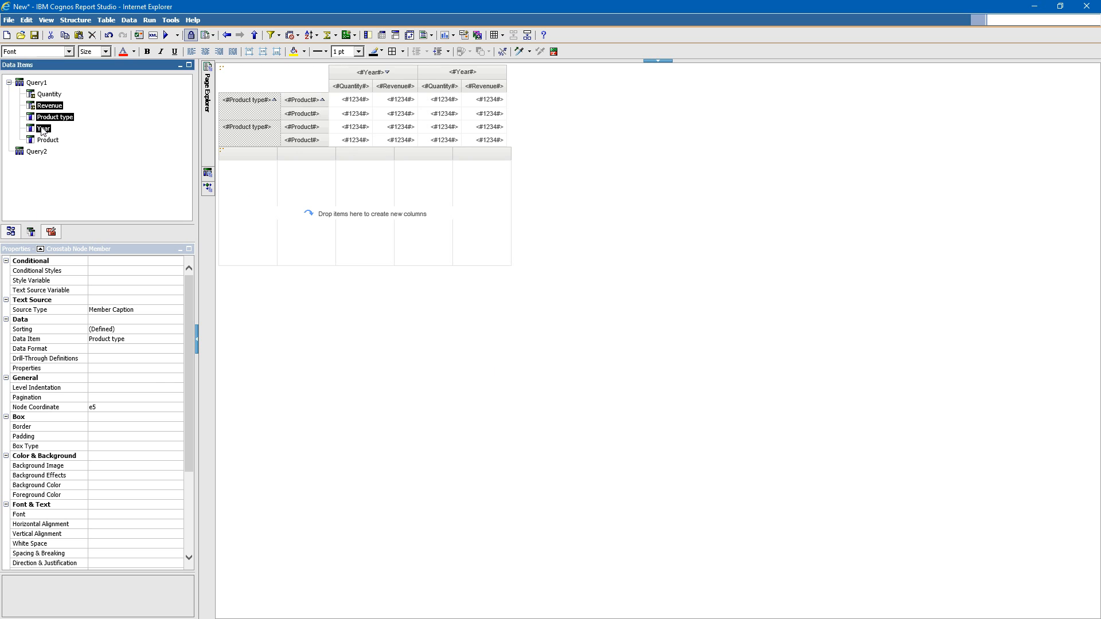
left_click_drag(44, 129, 252, 193)
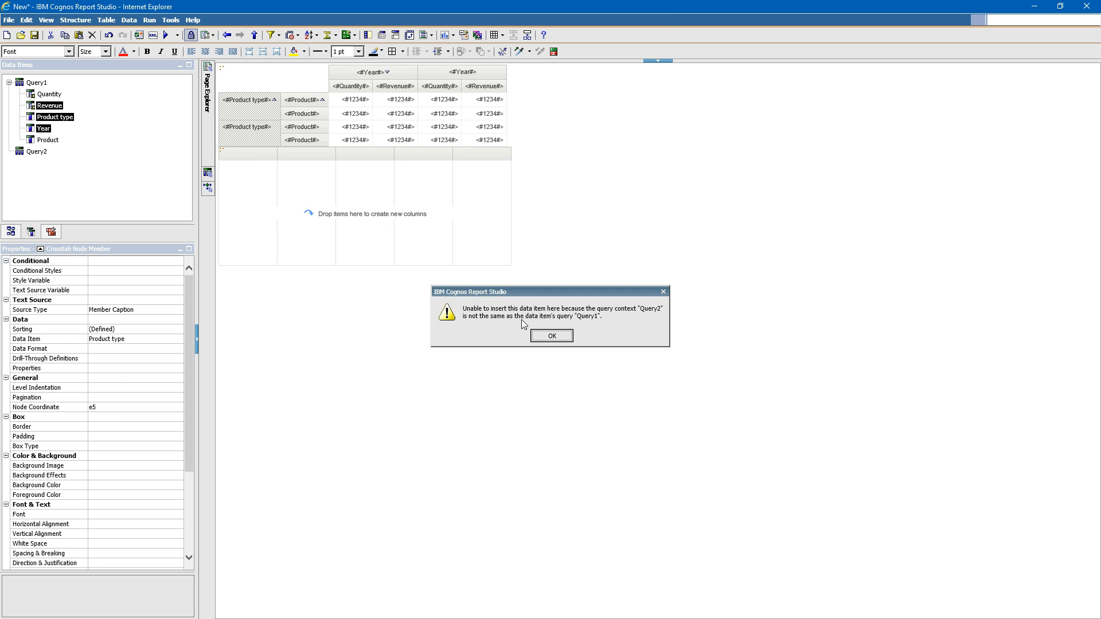
left_click(552, 338)
Step: Select the new list and set its Query property to Query1
left_click(224, 148)
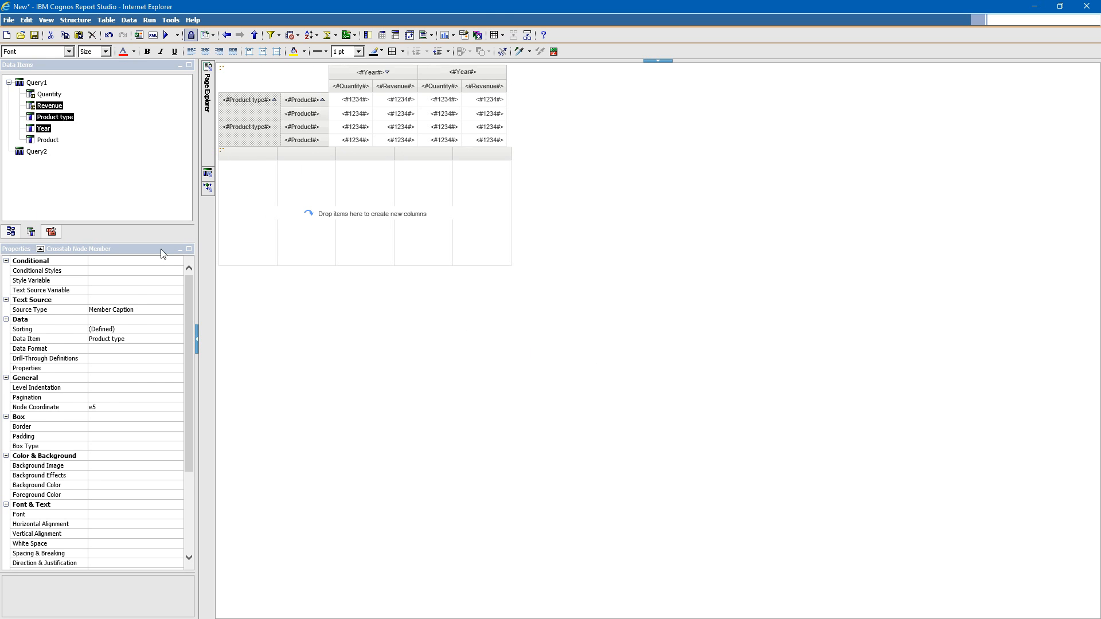
left_click(136, 330)
left_click(179, 330)
left_click(155, 341)
Step: Add Query1's Quantity, Revenue, Product type, Year and Product data items to the list as columns
left_click(50, 100)
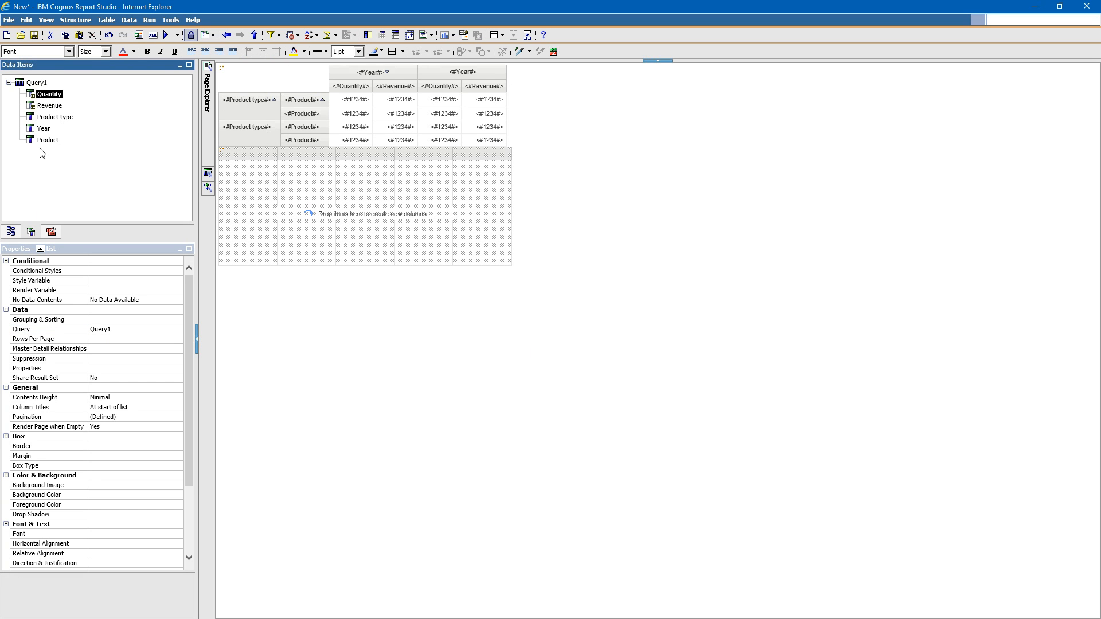
left_click(48, 140, "shift")
left_click_drag(49, 95, 237, 186)
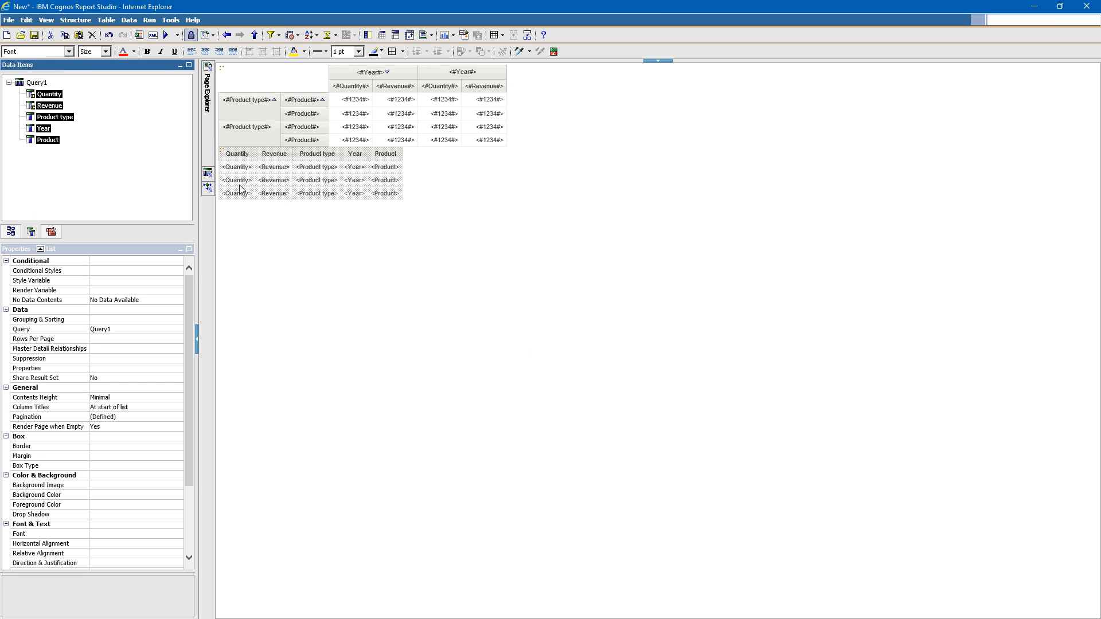
Step: Examine the Classes property of the list's Revenue column body and column title
left_click(237, 167)
left_click(289, 181)
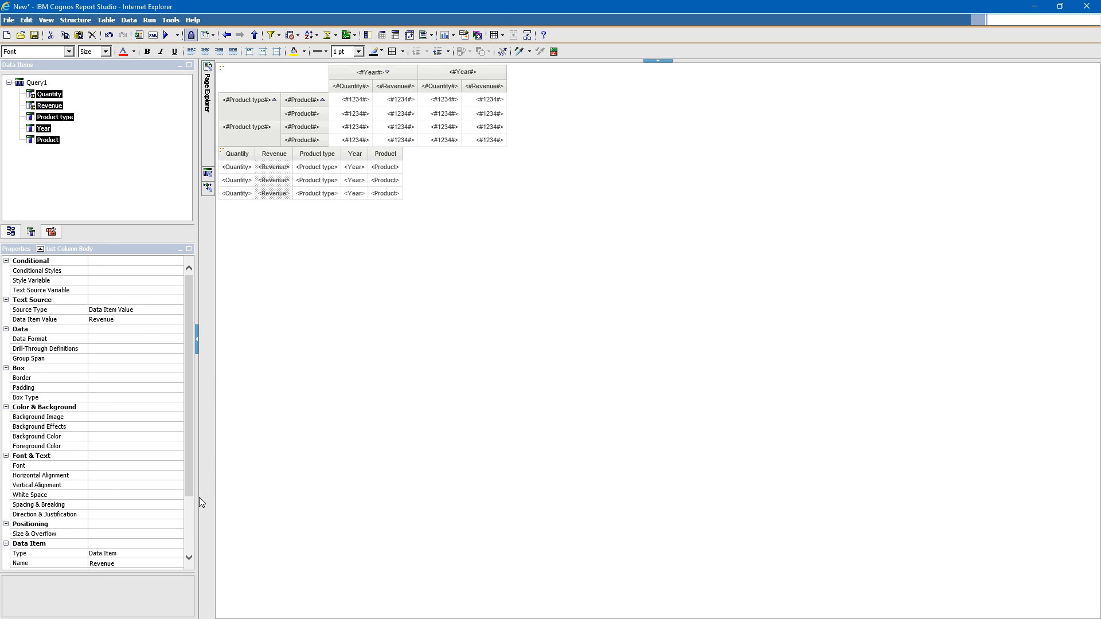
left_click(191, 520)
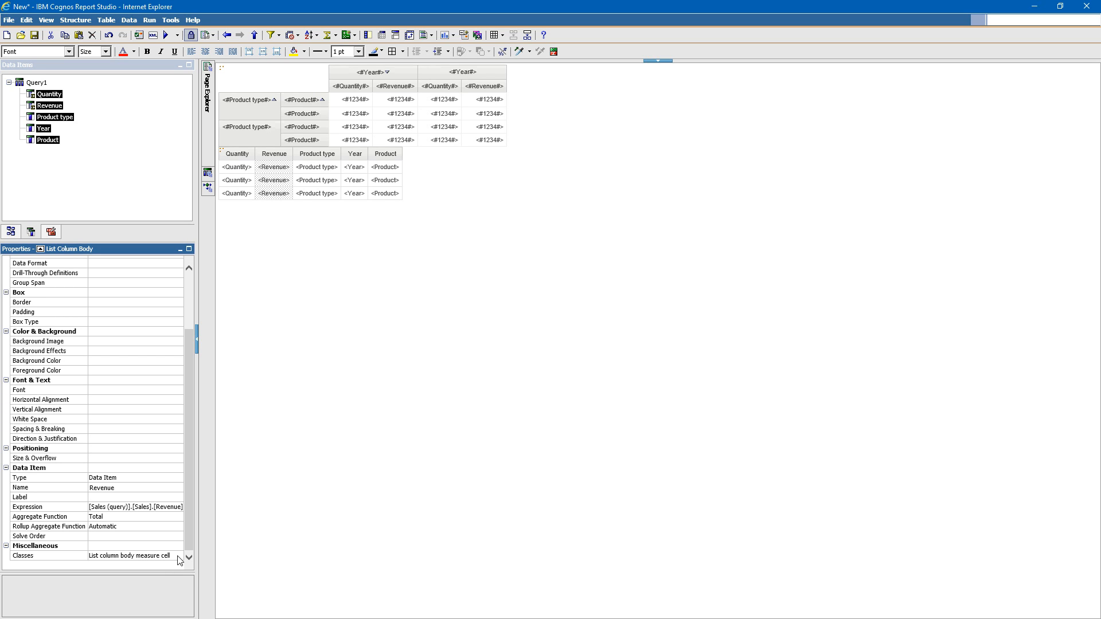
left_click(281, 158)
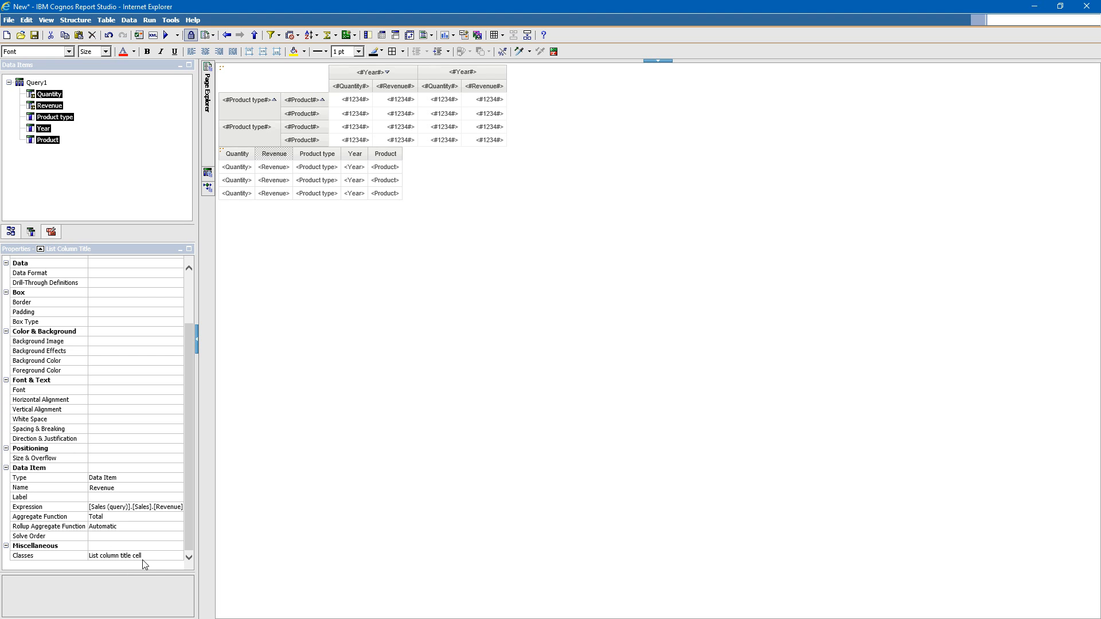
Step: Compare the Classes property of the list's Product type column title with that of its column body
left_click(251, 157)
left_click(338, 158)
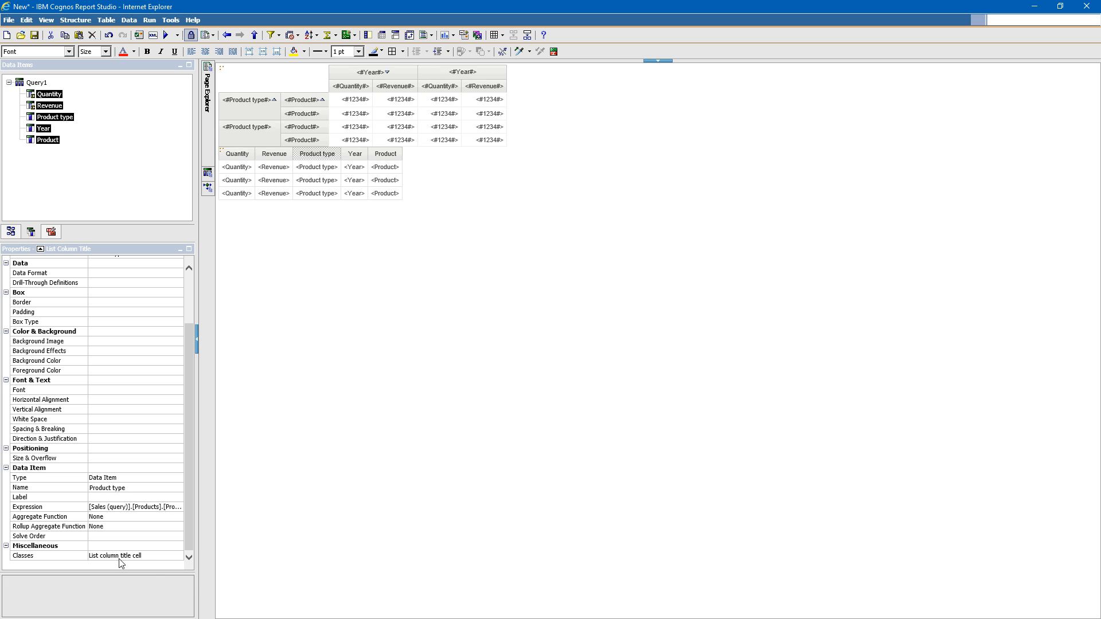
left_click(326, 171)
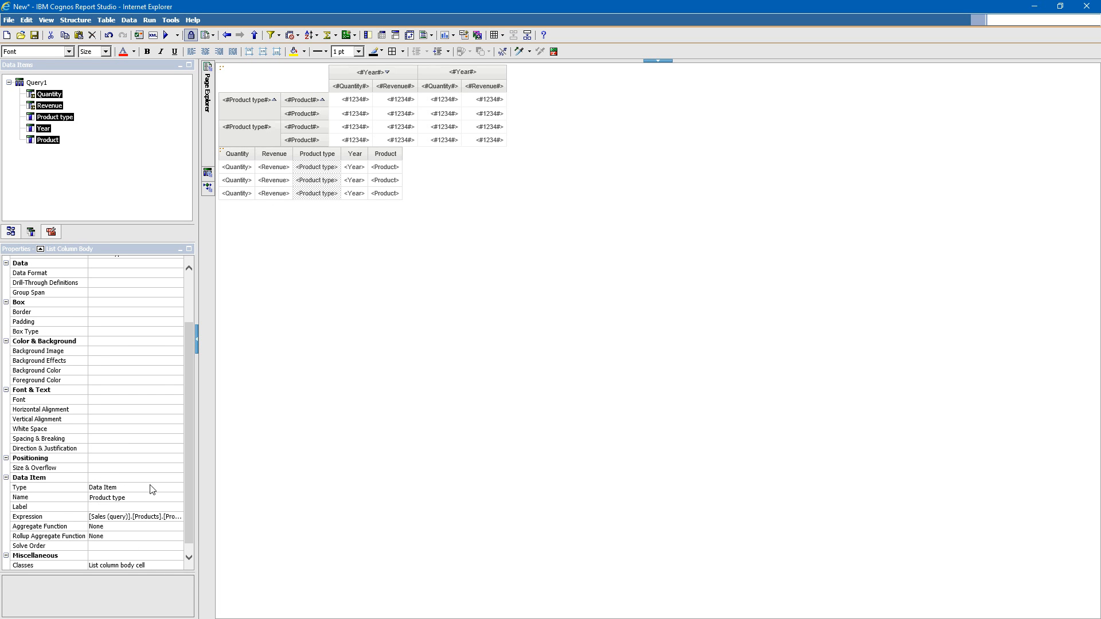
left_click(316, 156)
left_click(312, 168)
left_click(309, 157)
left_click(306, 170)
Step: Open Prompt Page1, select the table cell containing Year and list its ancestor objects
mouse_move(209, 75)
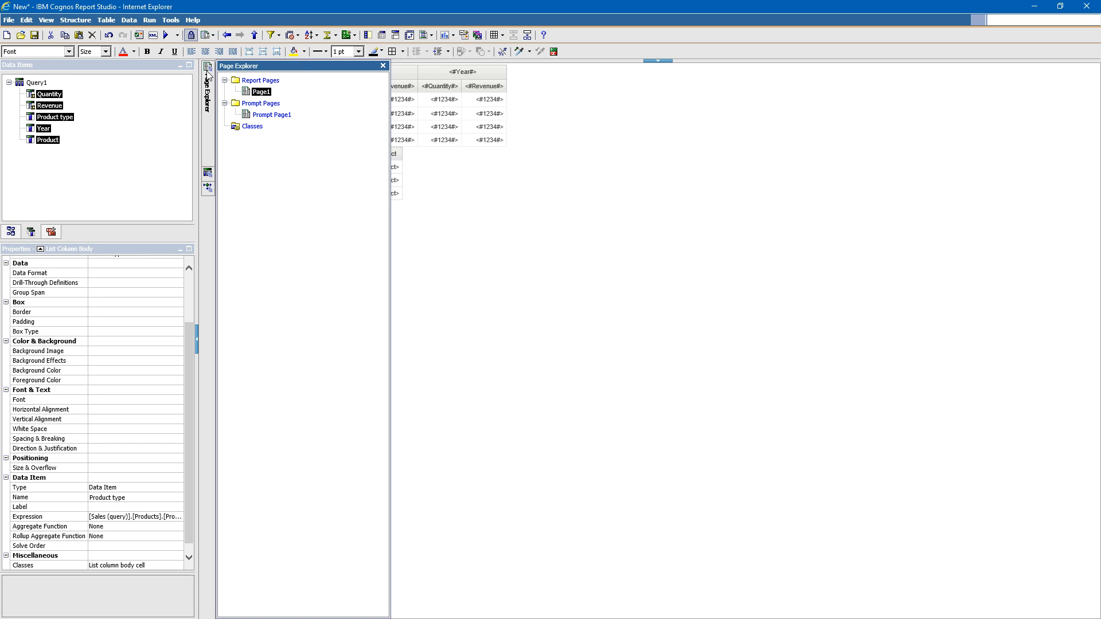
double_click(266, 116)
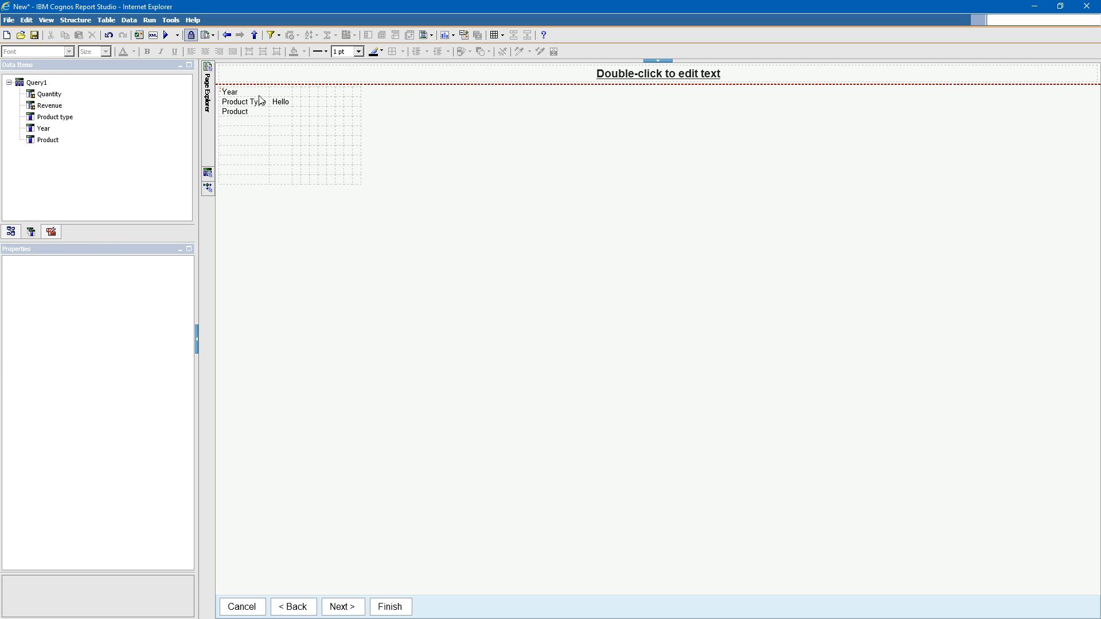
left_click(260, 93)
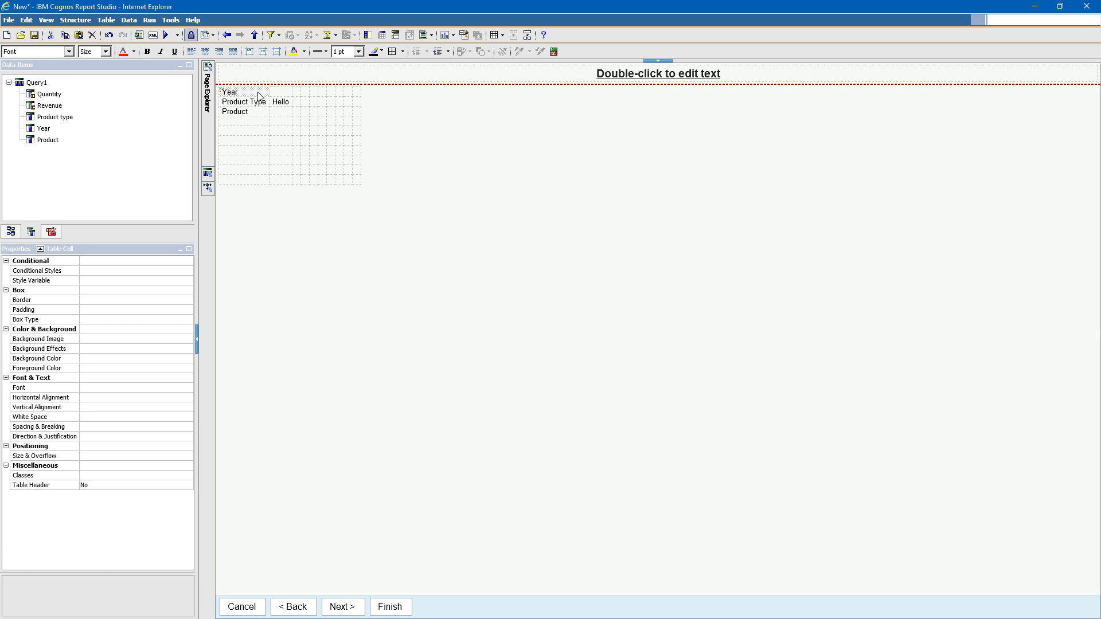
left_click(41, 251)
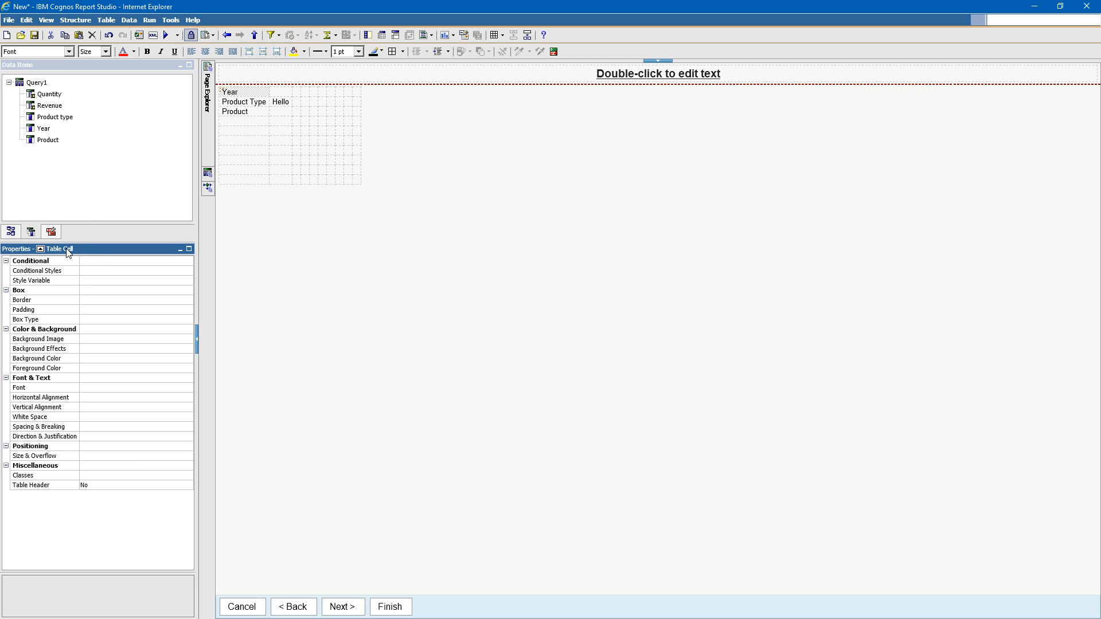
left_click(41, 250)
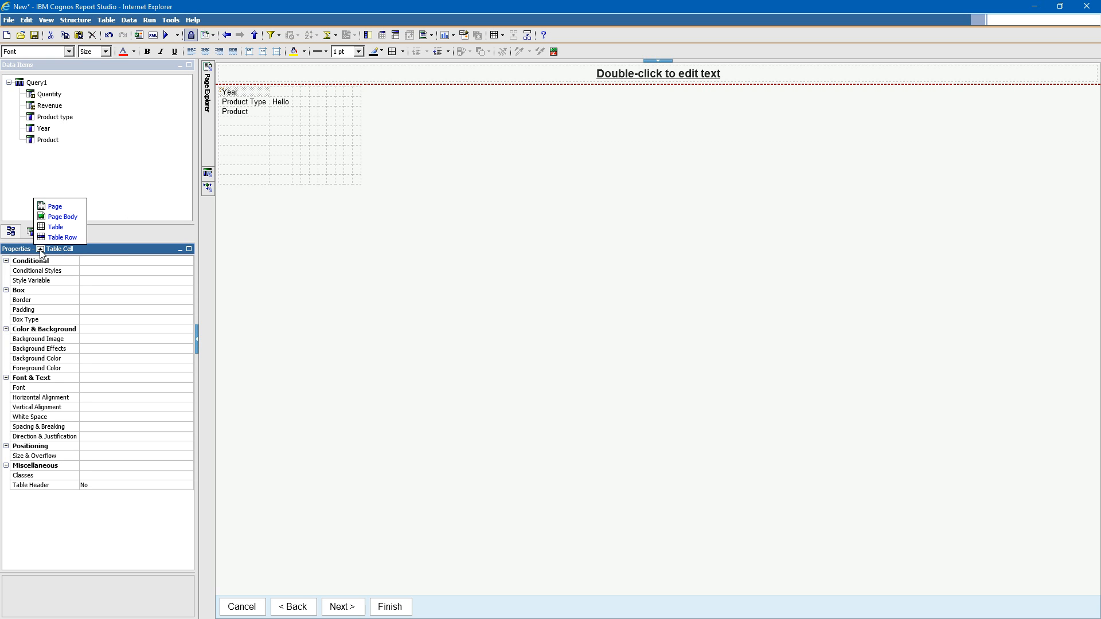
Step: Compare the properties of the Year text item with those of its table cell
left_click(232, 96)
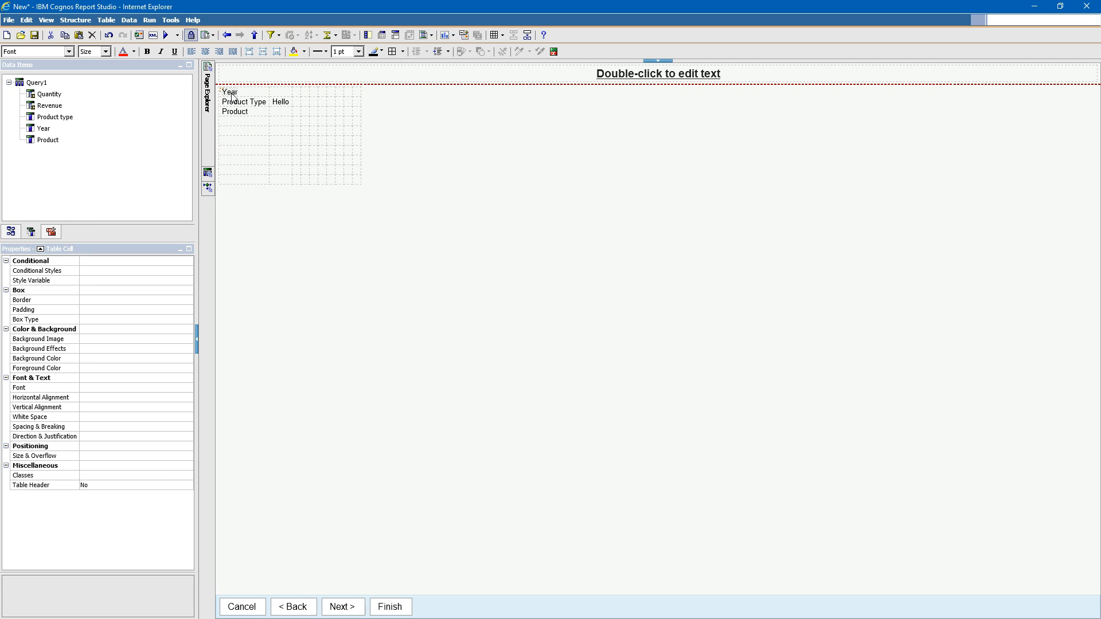
left_click(87, 250)
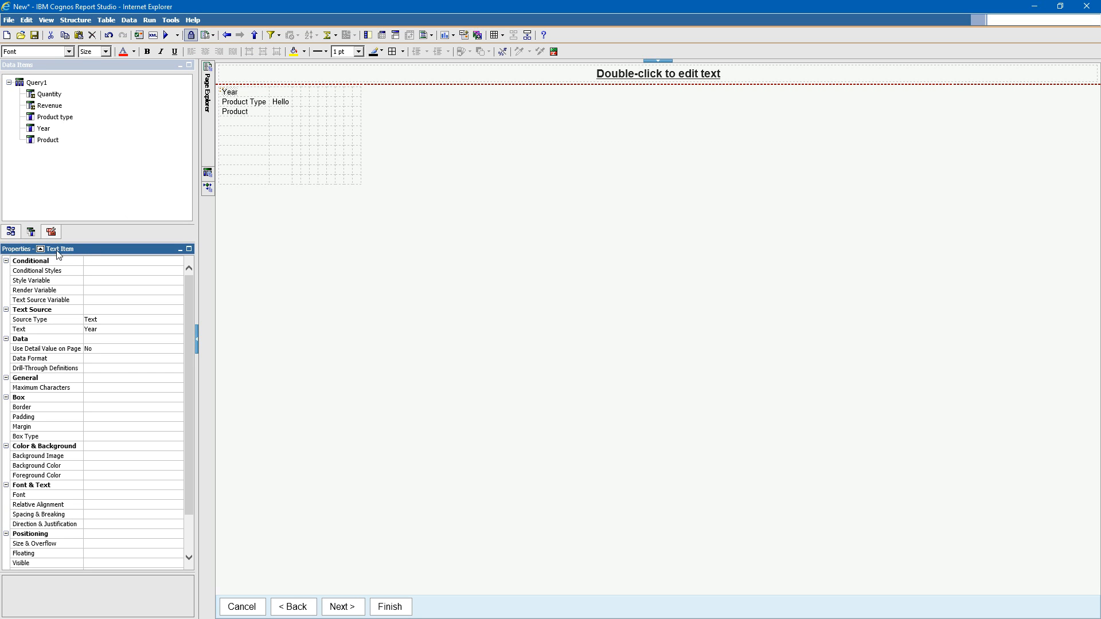
left_click(255, 96)
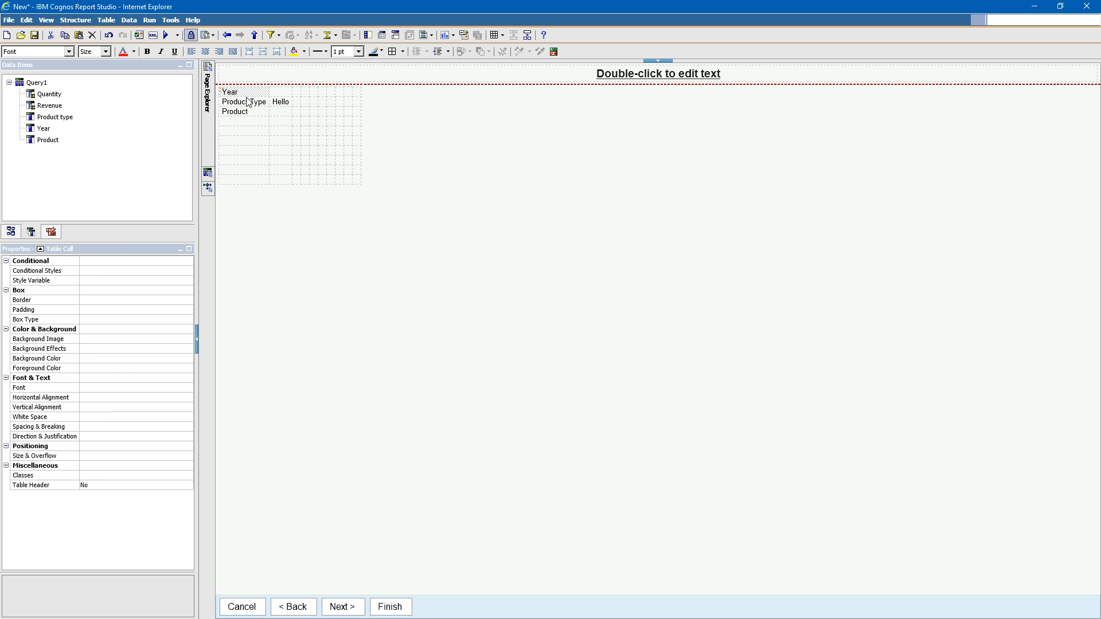
Step: Assign the global class List column title cell to the Year table cell and align its contents to the left
left_click(88, 251)
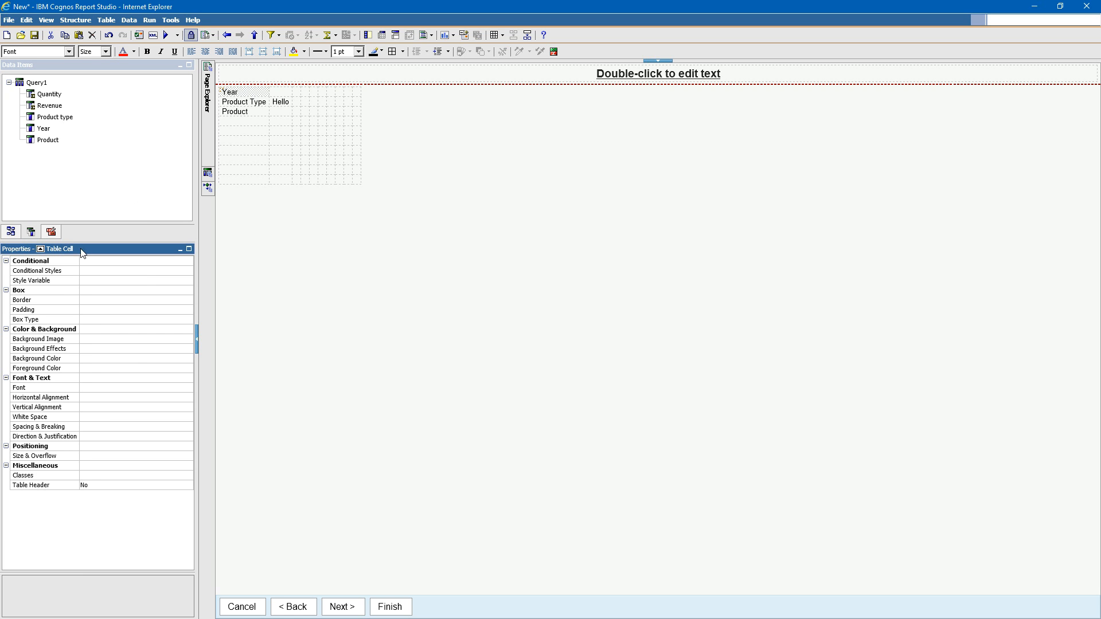
left_click(84, 477)
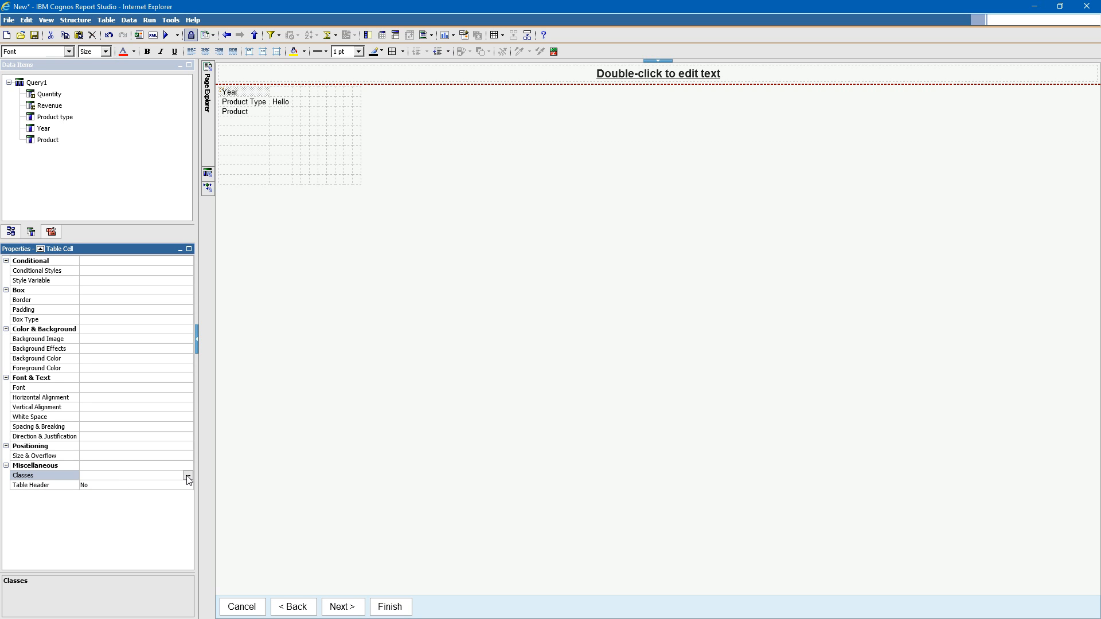
left_click(409, 355)
scroll(408, 353, "down", 4)
key("l")
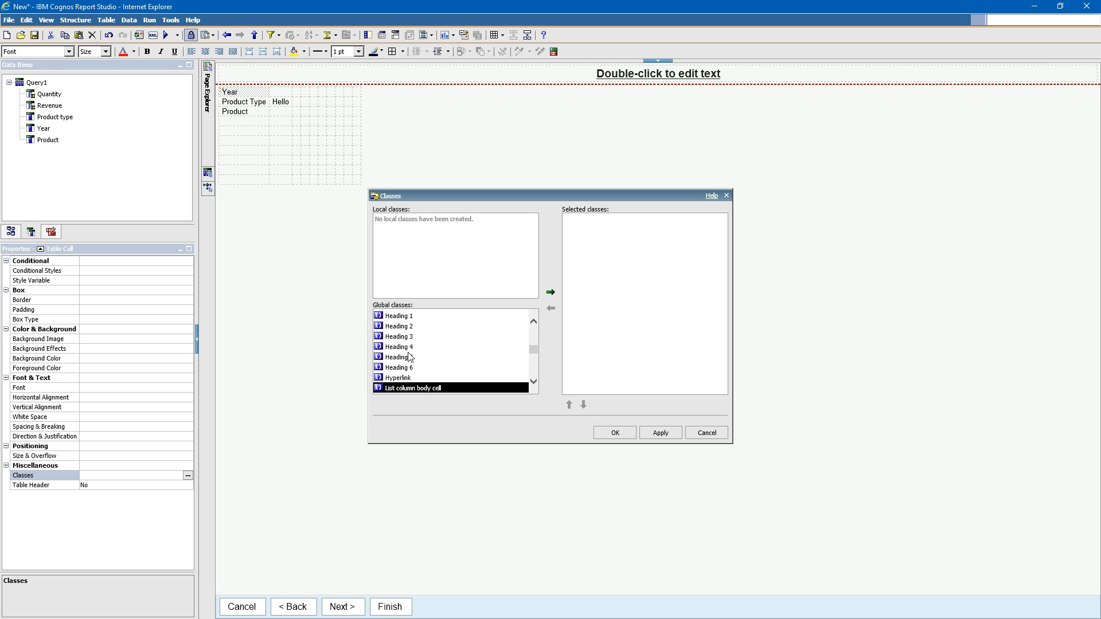
scroll(410, 357, "down", 2)
left_click(416, 385)
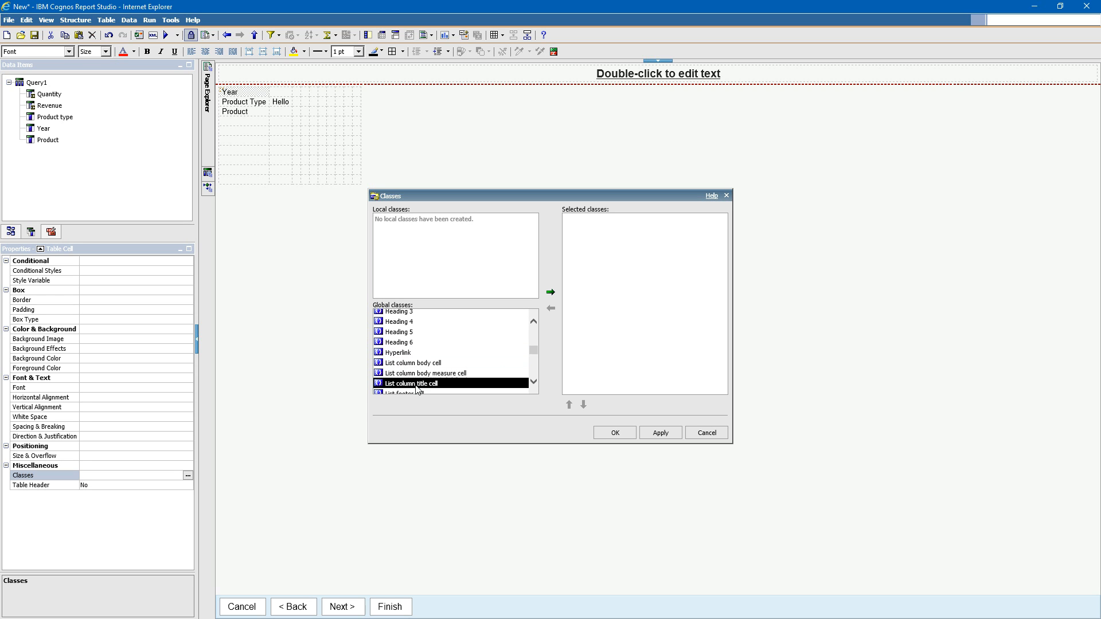
left_click(551, 294)
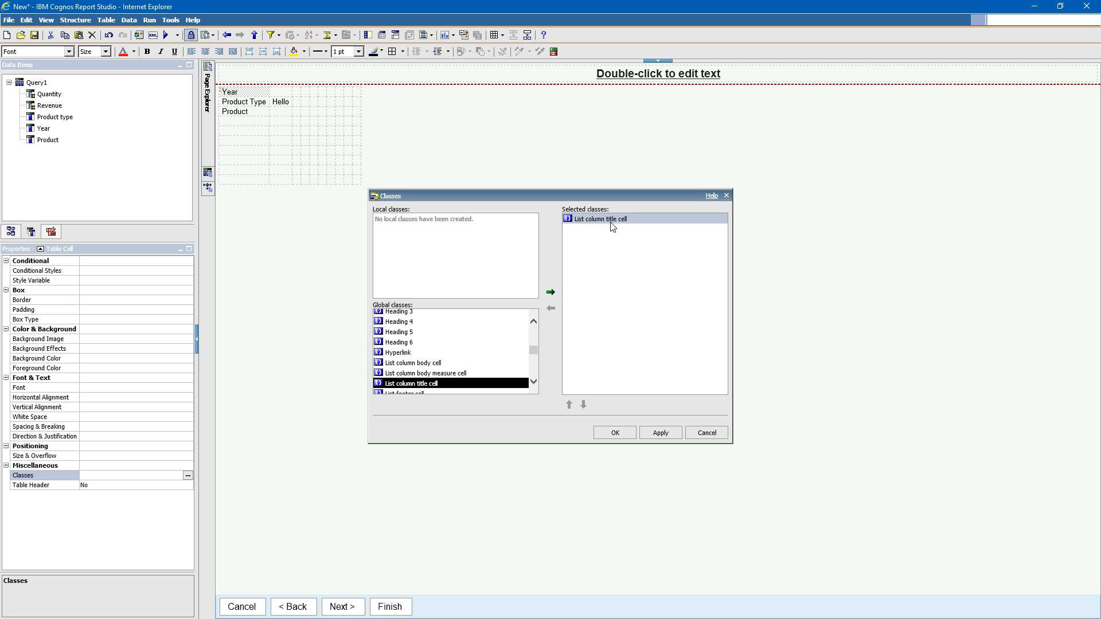
left_click(648, 434)
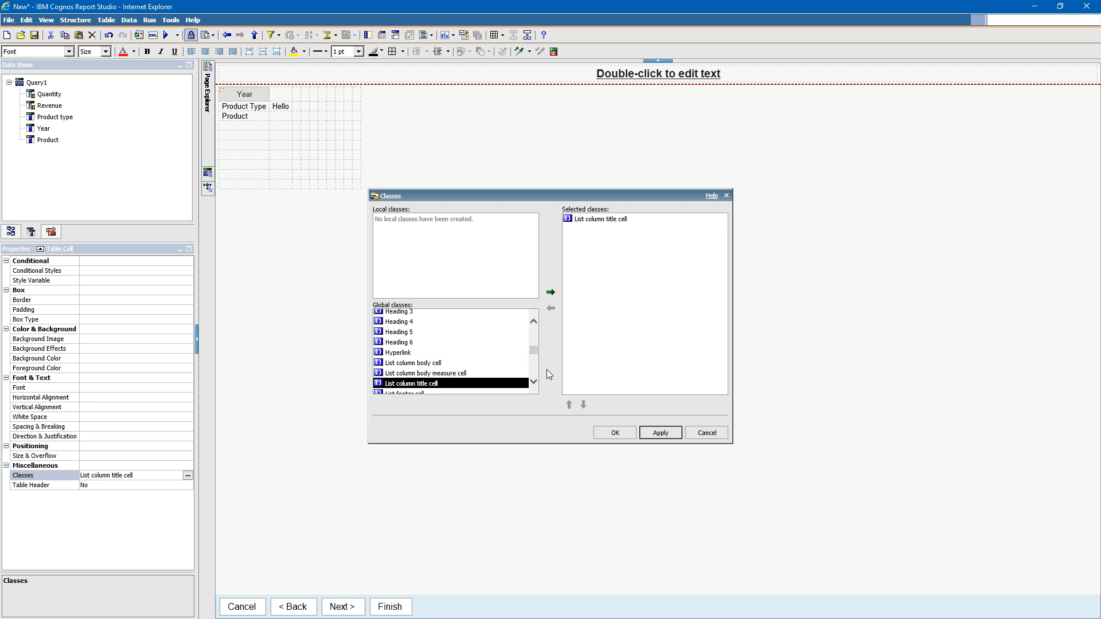
left_click(617, 434)
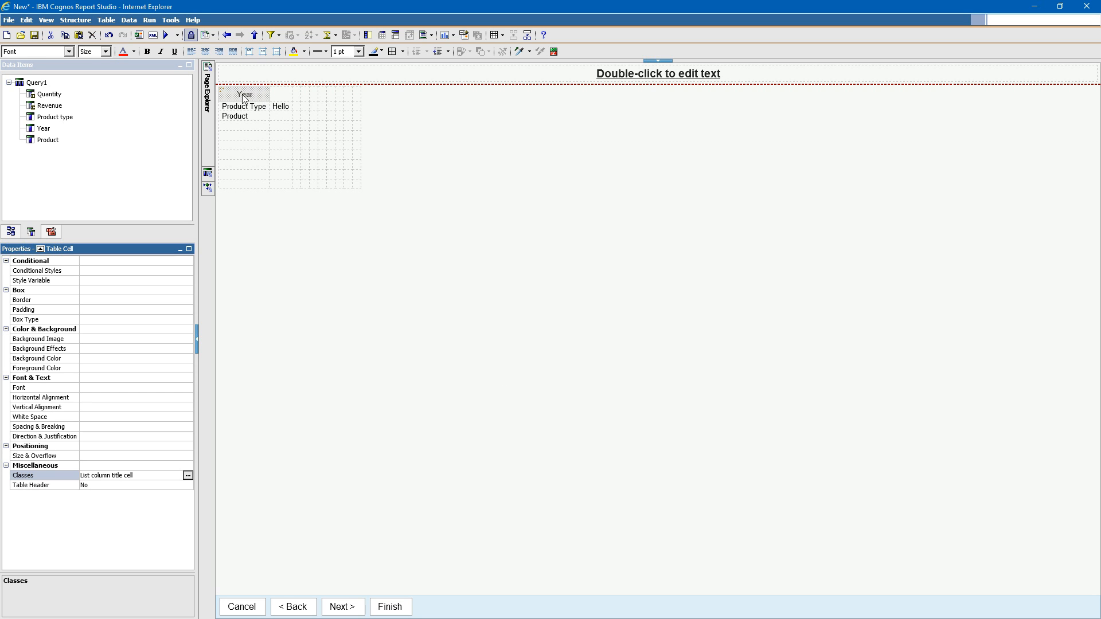
left_click(192, 53)
left_click(255, 94)
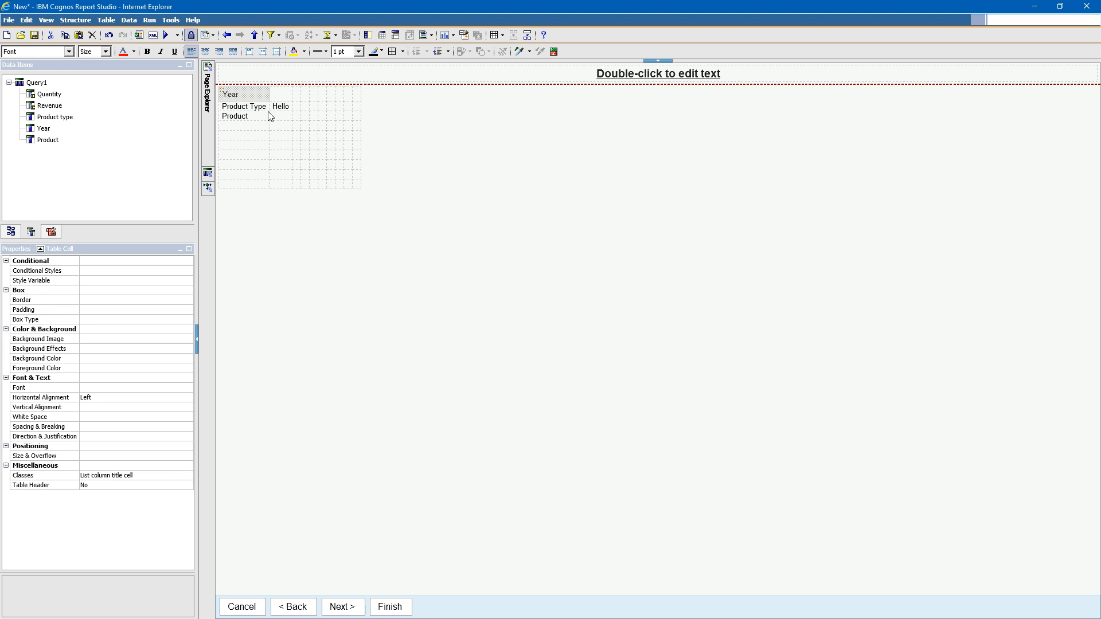
Step: Copy the Year cell's style to the Product Type and Product cells and run the report to preview the prompt page
left_click(519, 53)
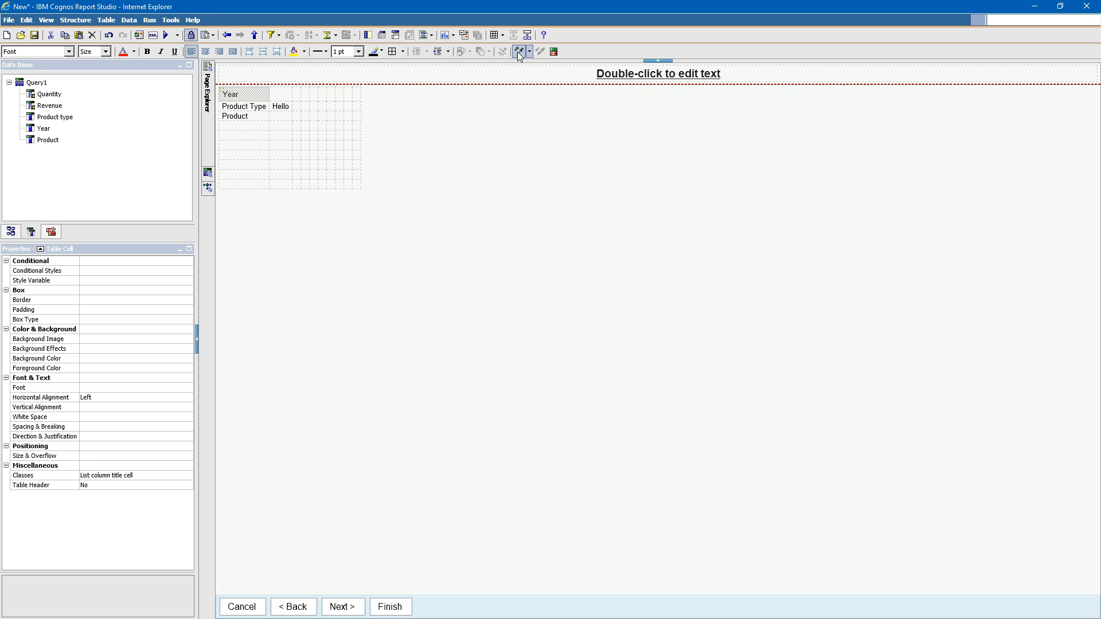
left_click(271, 107)
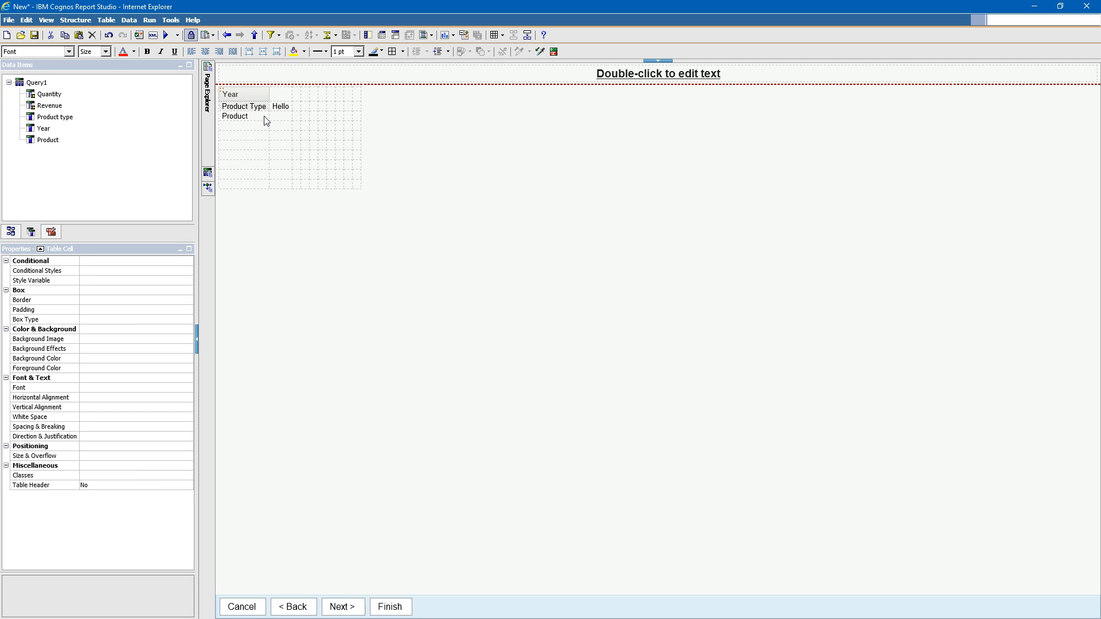
left_click(265, 117)
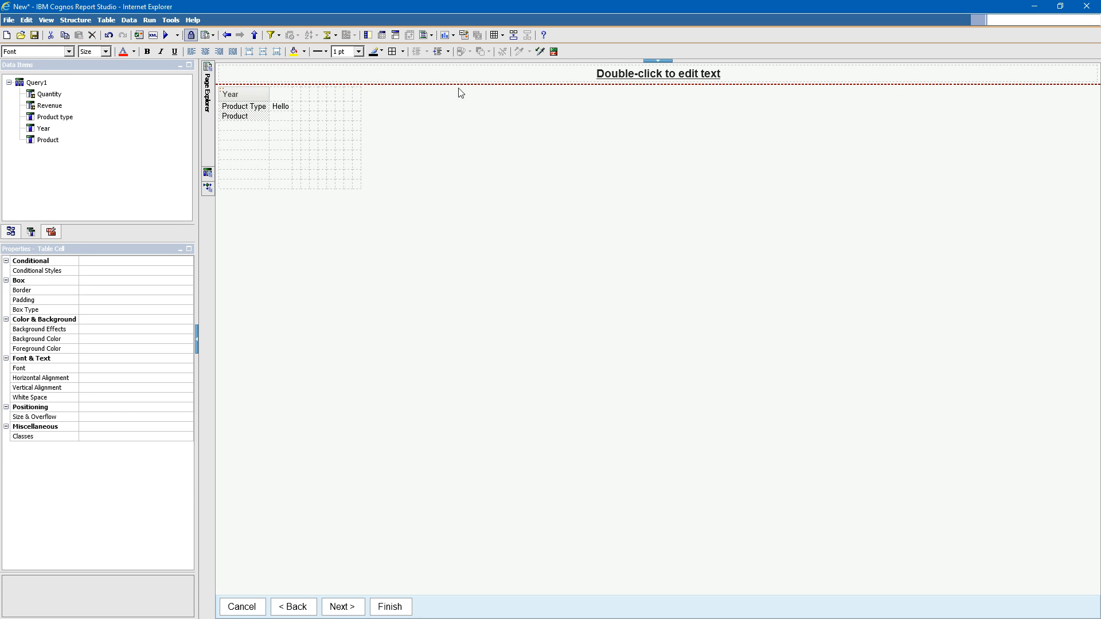
left_click(541, 57)
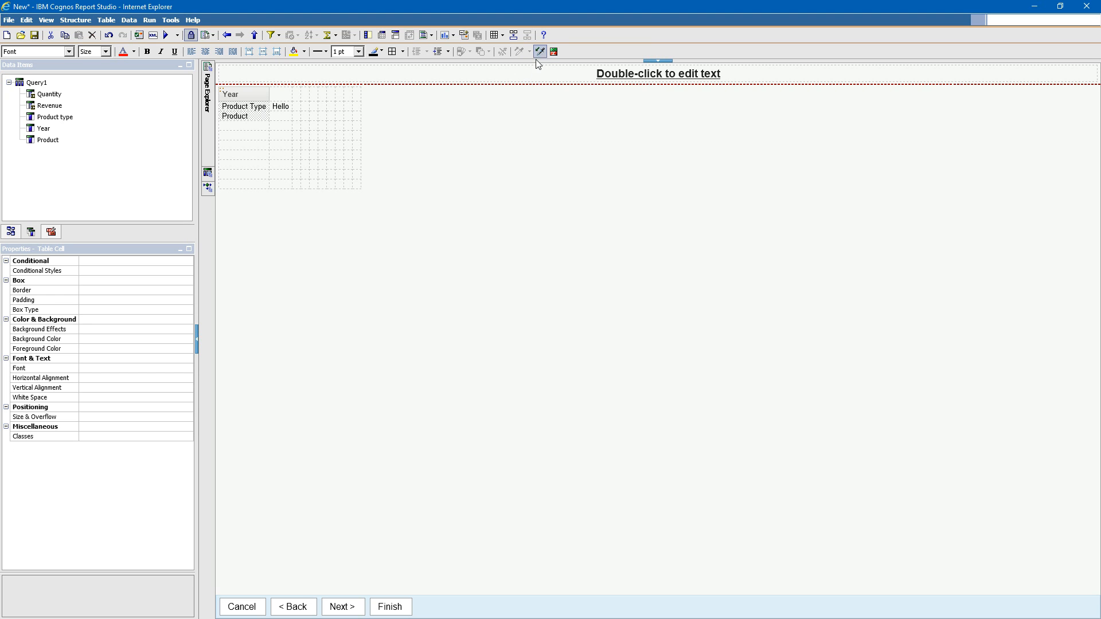
left_click(285, 126)
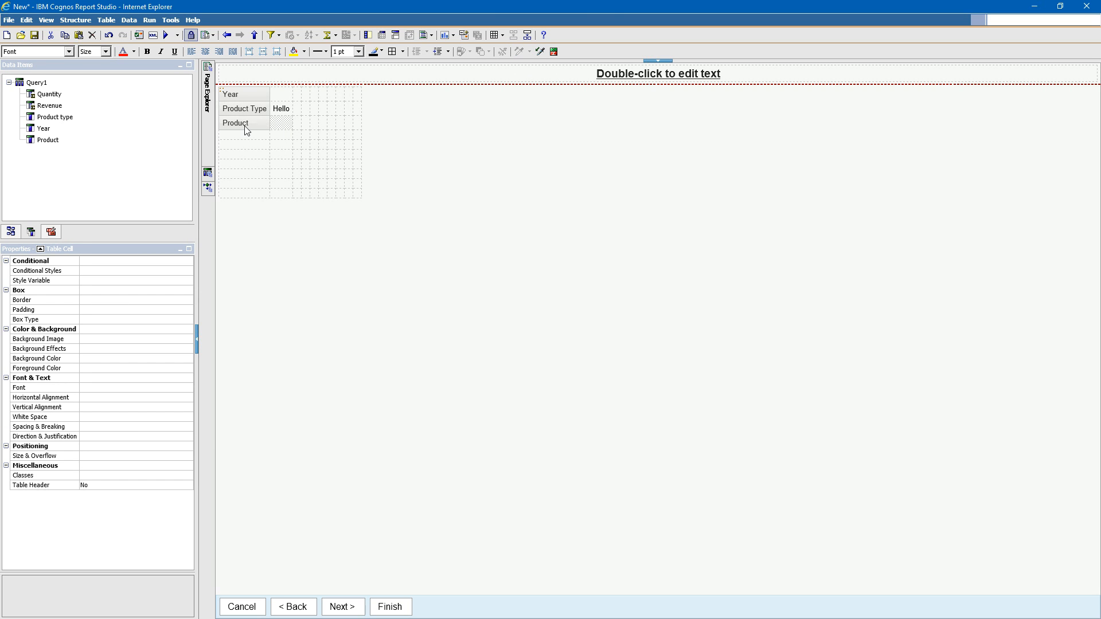
left_click(166, 37)
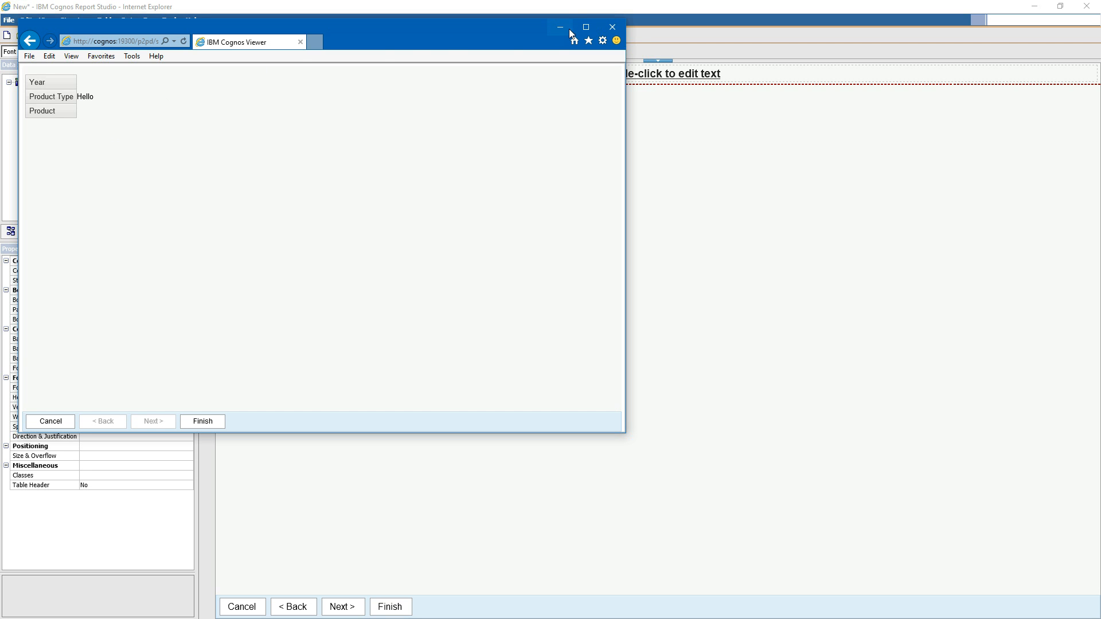
left_click(566, 9)
Step: Assign the List column body cell class to the three cells beside Year, Product Type and Product, and preview the prompt page
left_click(290, 98)
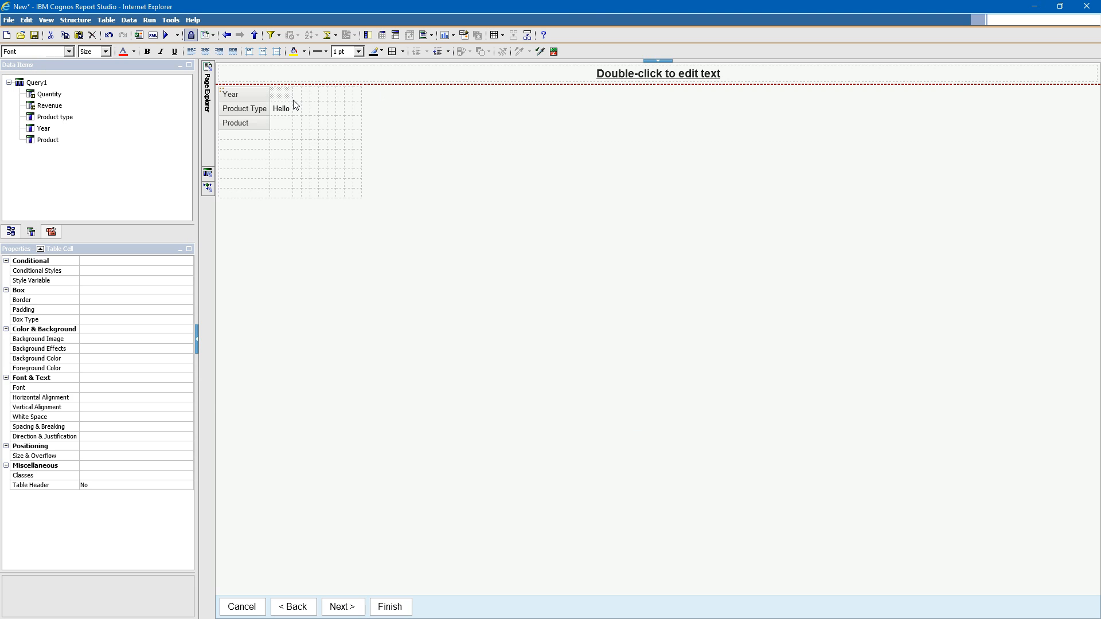
left_click(292, 107)
left_click(287, 123)
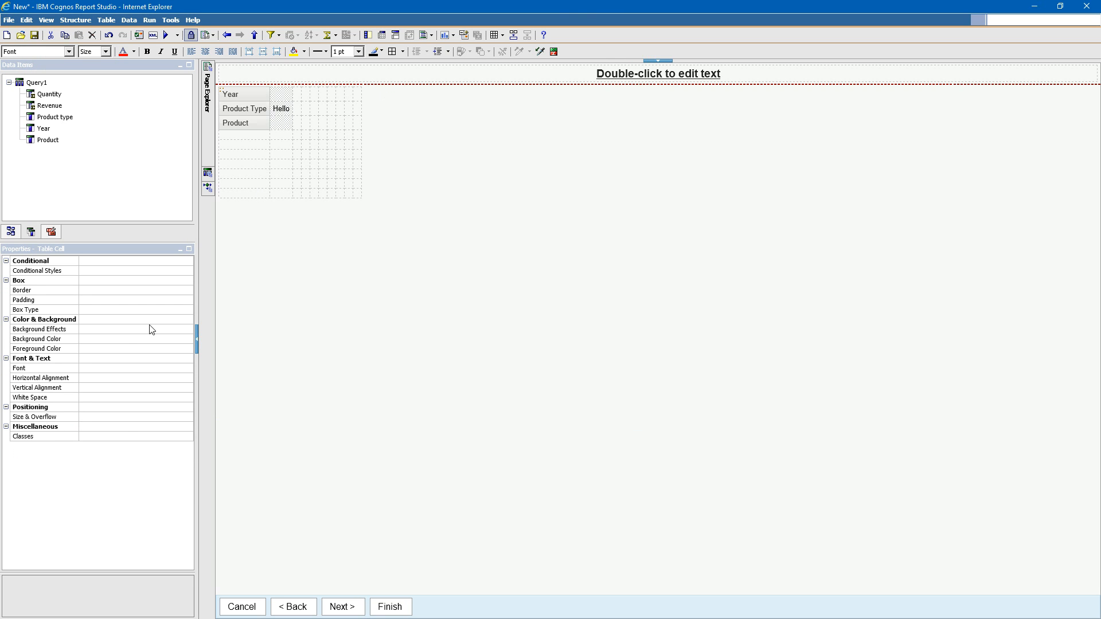
left_click(127, 437)
left_click(188, 437)
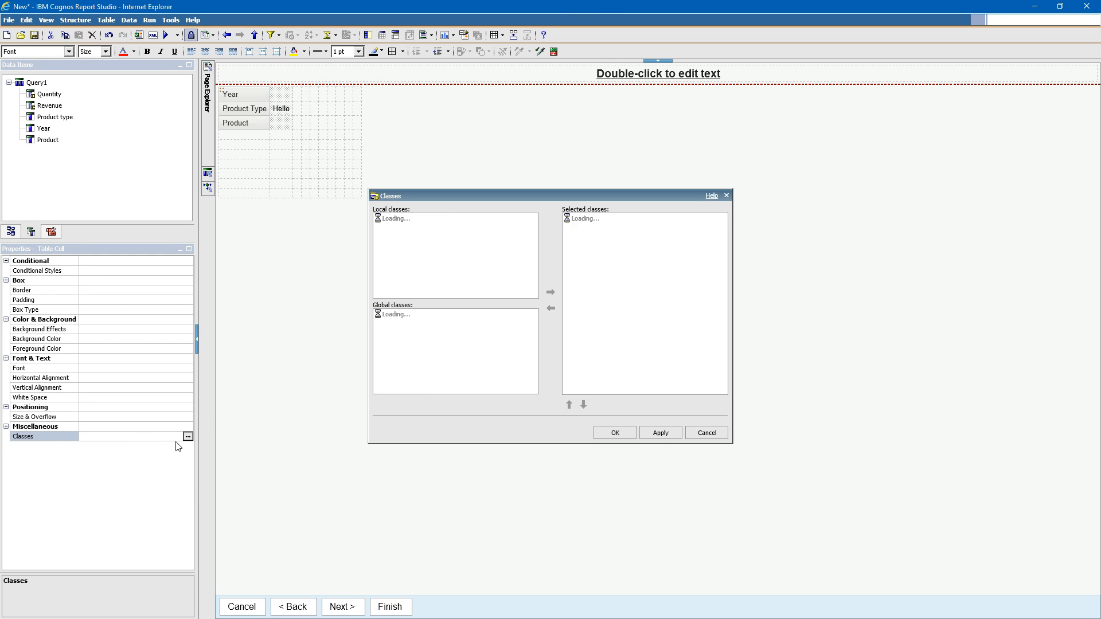
left_click(443, 337)
key("l")
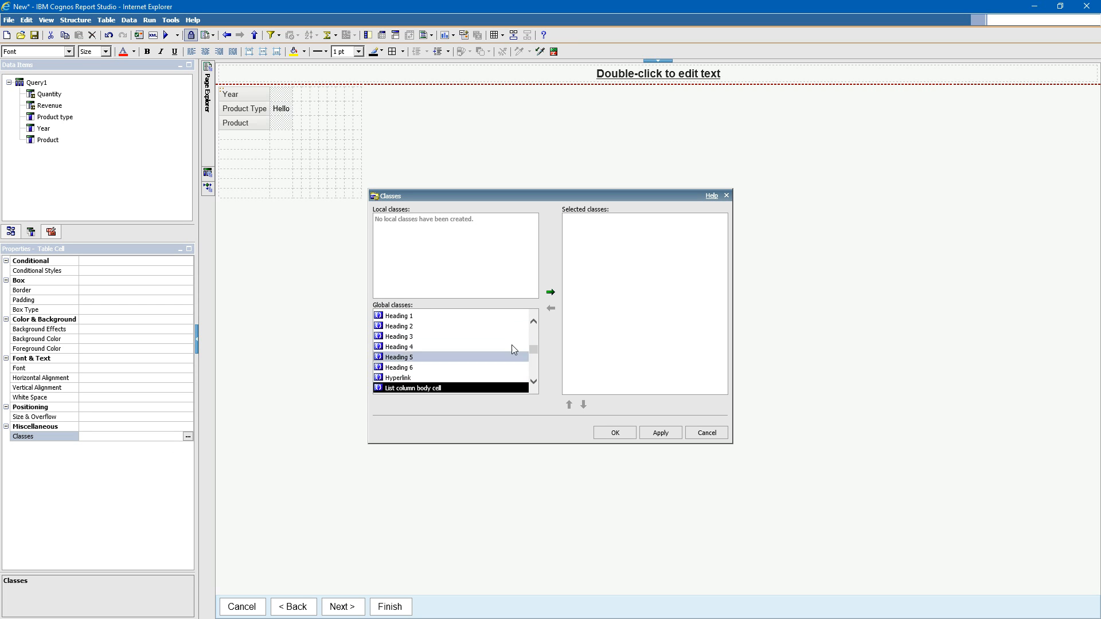
left_click(549, 292)
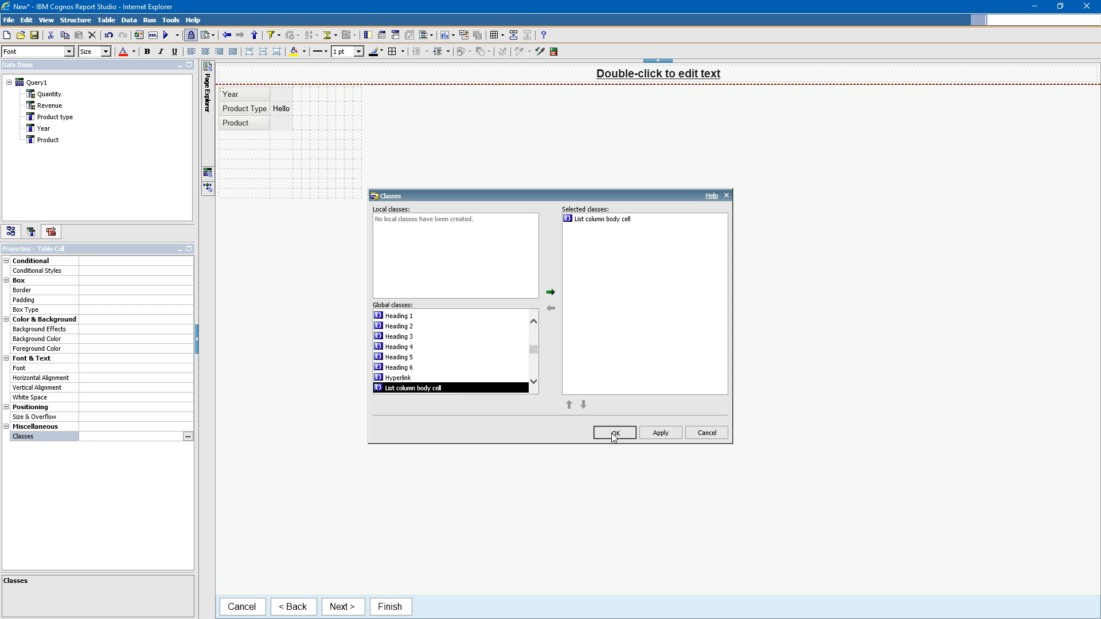
left_click(614, 432)
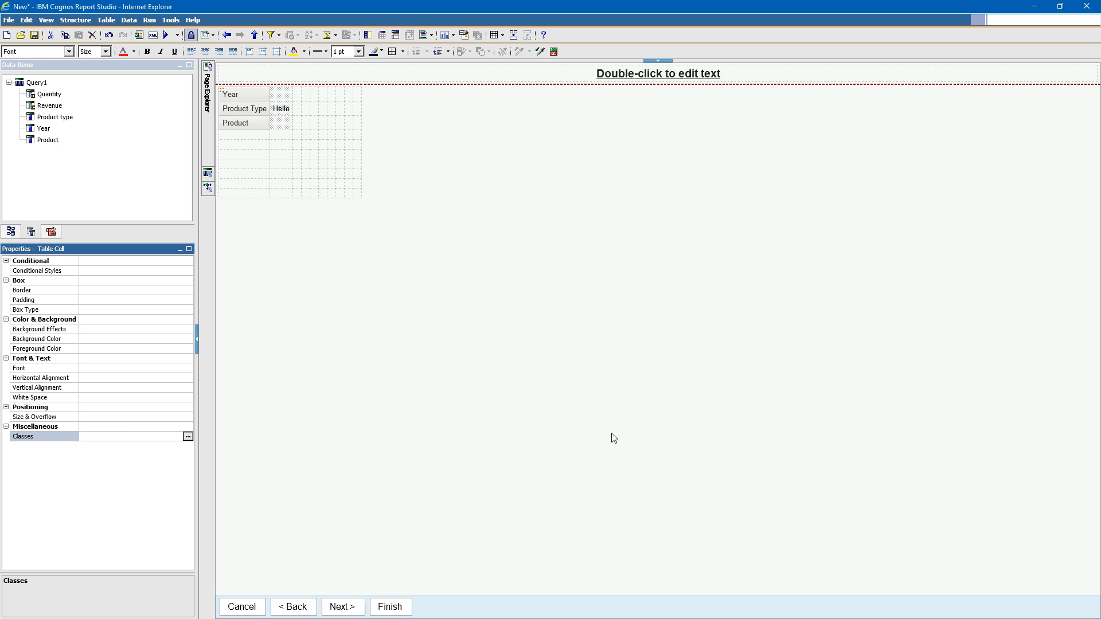
left_click(284, 102)
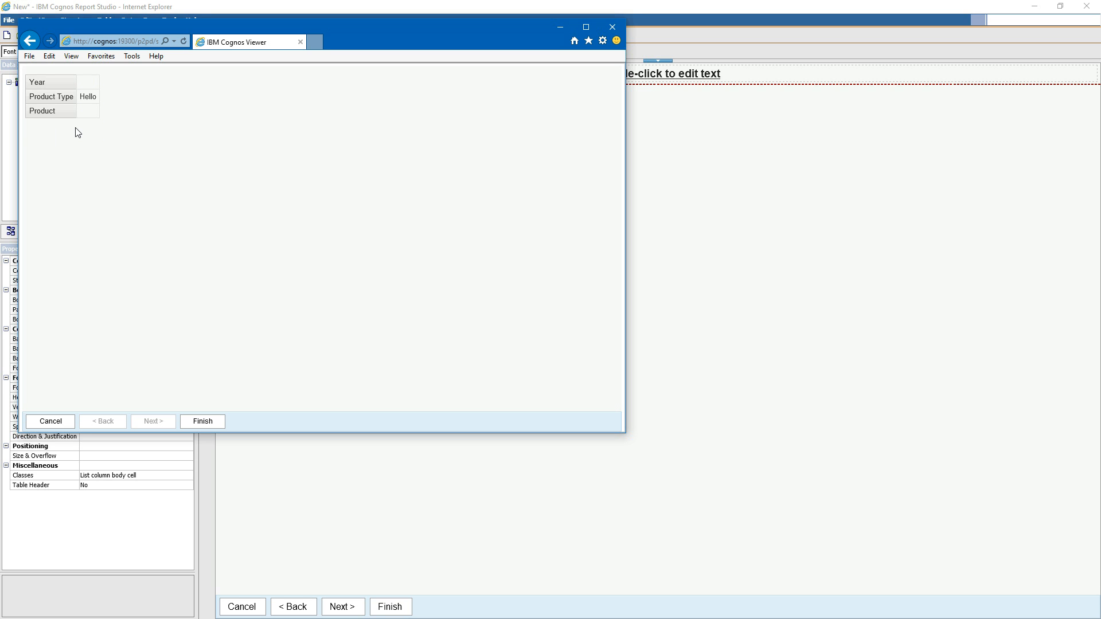
left_click(301, 43)
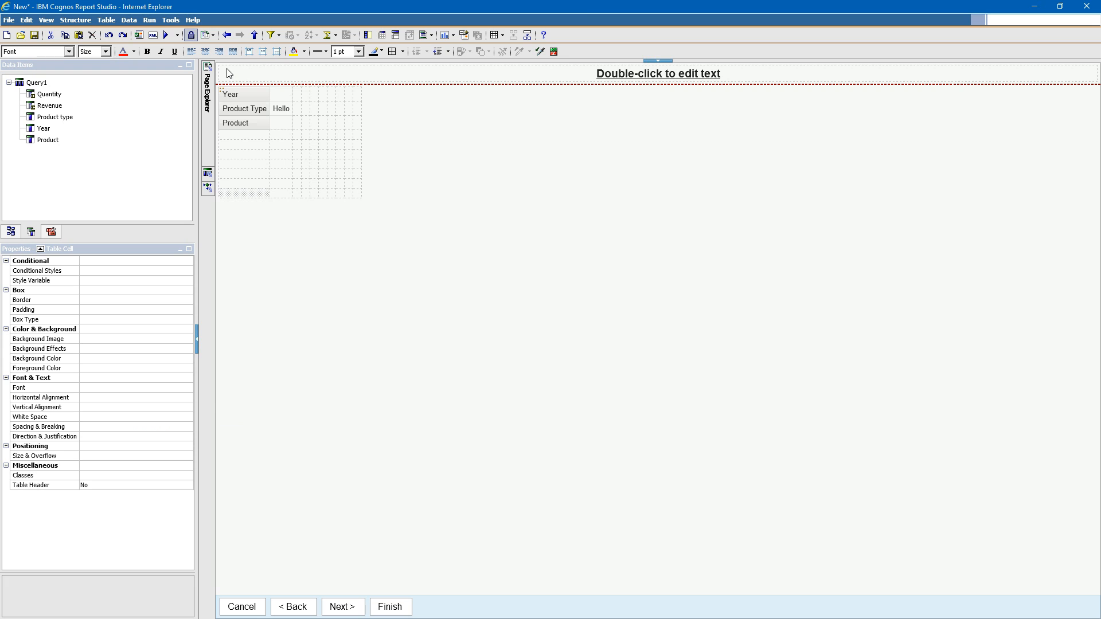
Step: Delete the Back and Next buttons from the page footer and move Cancel and Finish into the second cell of the table's last row
left_click(305, 603)
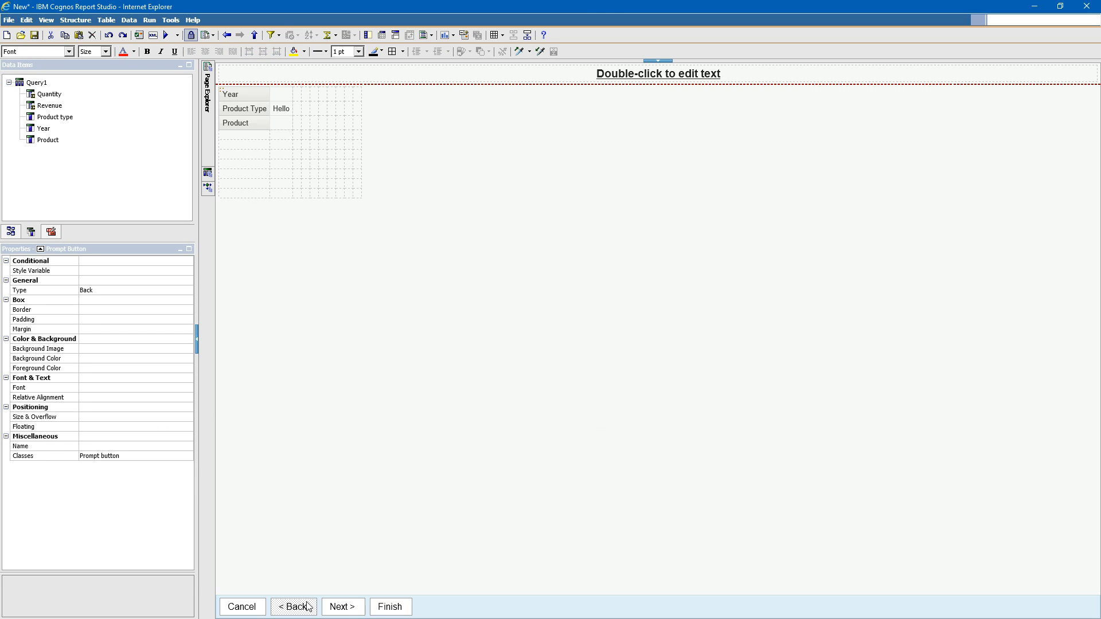
key("Delete")
left_click(307, 610)
key("Delete")
left_click_drag(241, 607, 276, 199)
left_click_drag(240, 605, 327, 204)
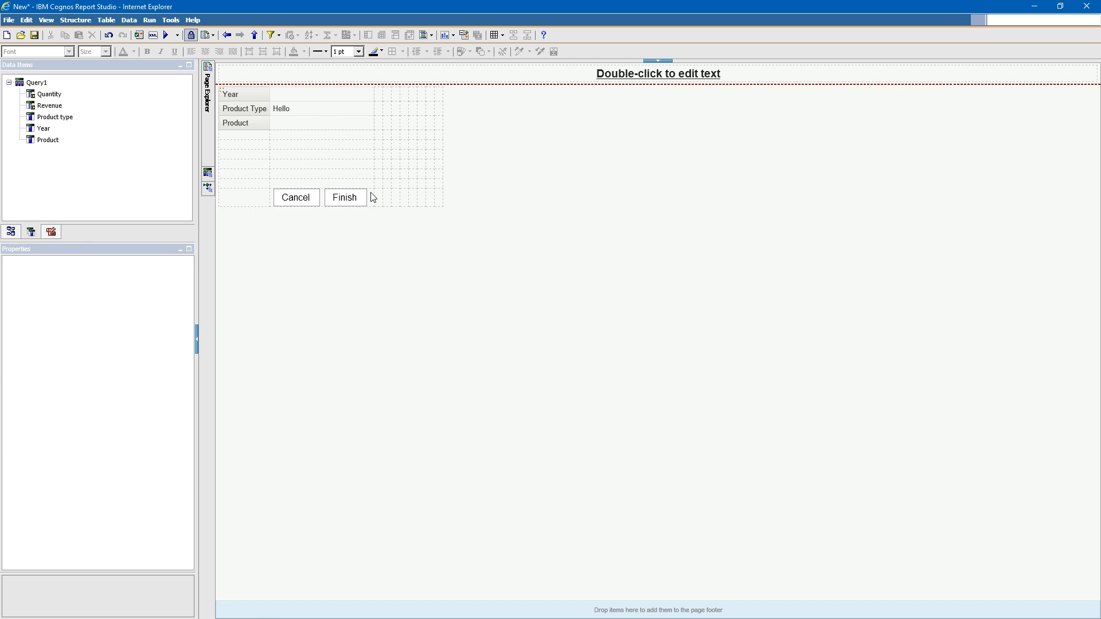
Step: Center-align a second-column table cell and run the report to preview the prompt page with its relocated buttons
left_click(366, 131)
left_click(208, 53)
left_click(248, 139)
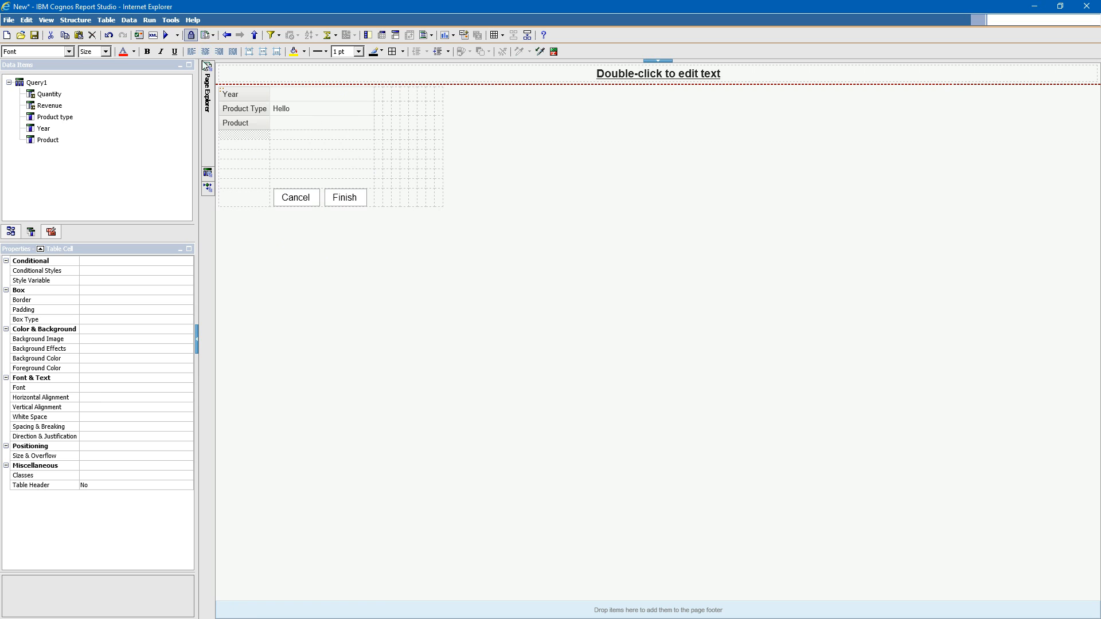
left_click(167, 35)
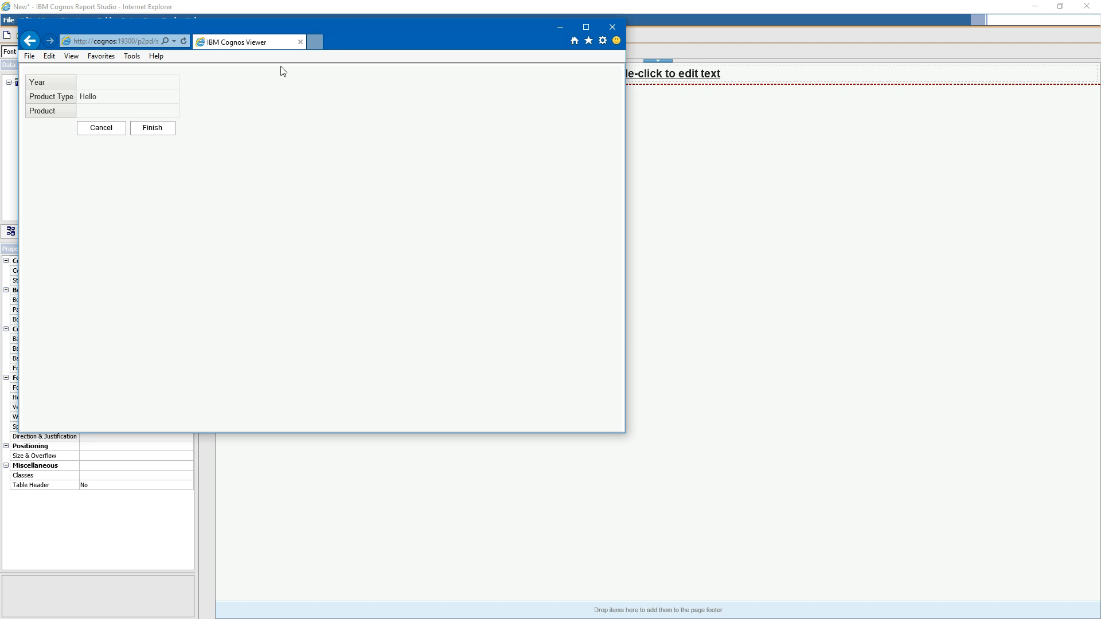
left_click_drag(355, 26, 683, 184)
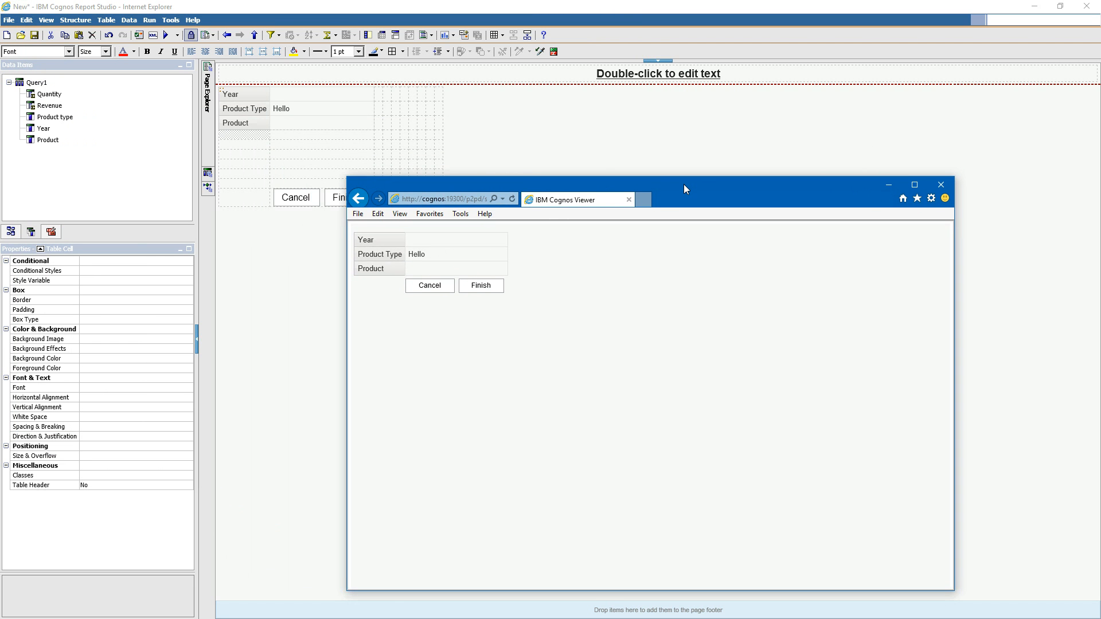
left_click(250, 142)
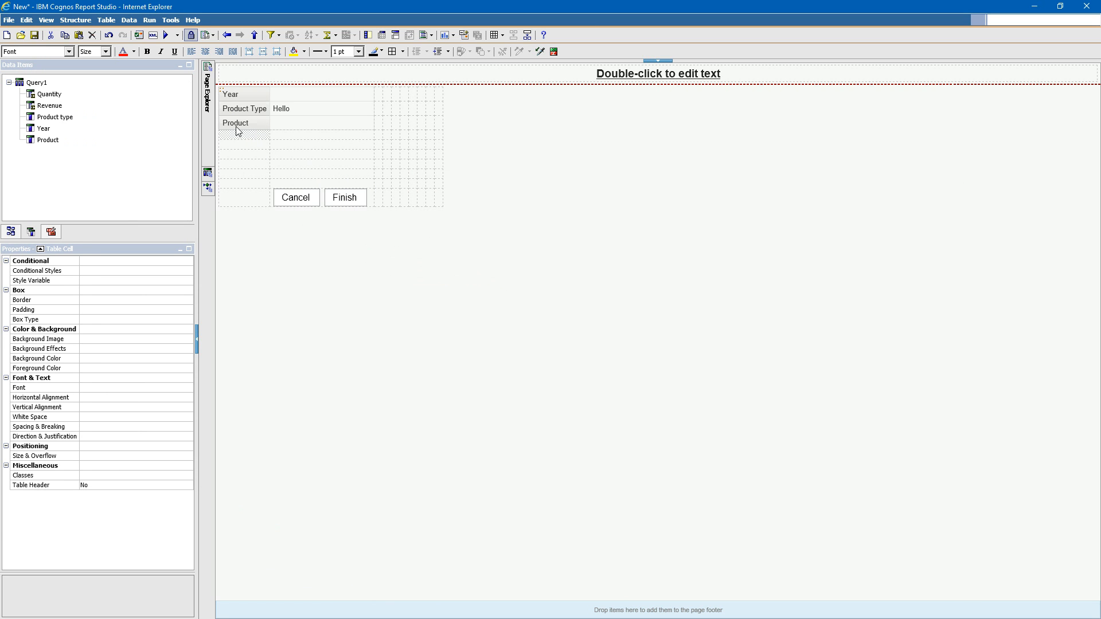
Step: Copy the Product text item into the first-column cell above the button row and replace the copy's text with a blank
left_click(233, 125)
left_click_drag(232, 129, 232, 192)
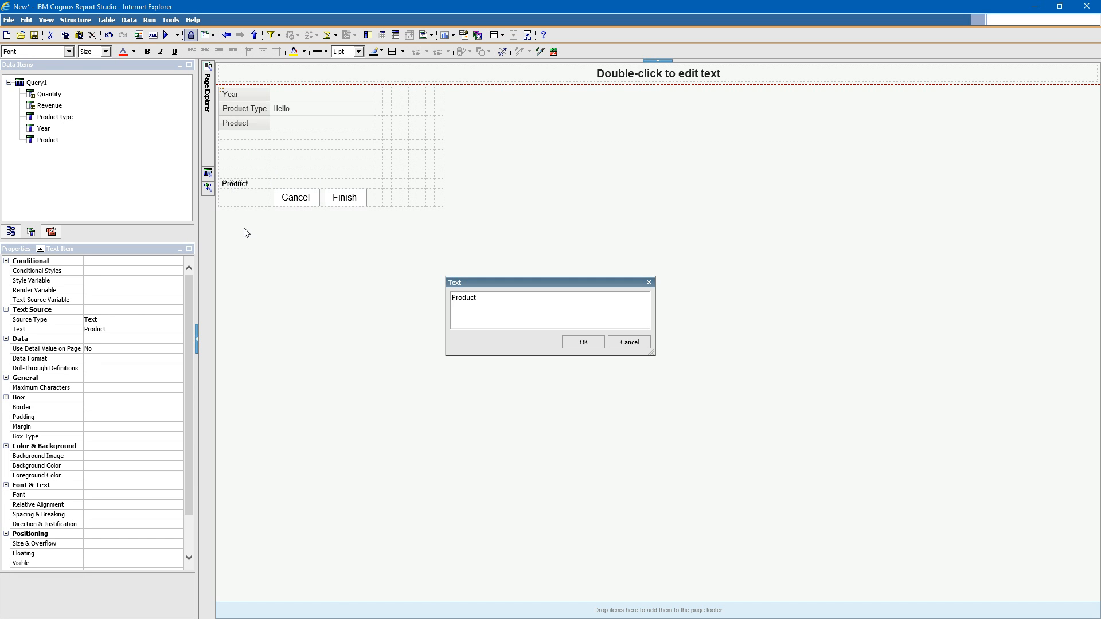
key("BackSpace")
double_click(482, 299)
left_click(477, 299)
left_click_drag(463, 299, 462, 299)
left_click(469, 299)
left_click(582, 343)
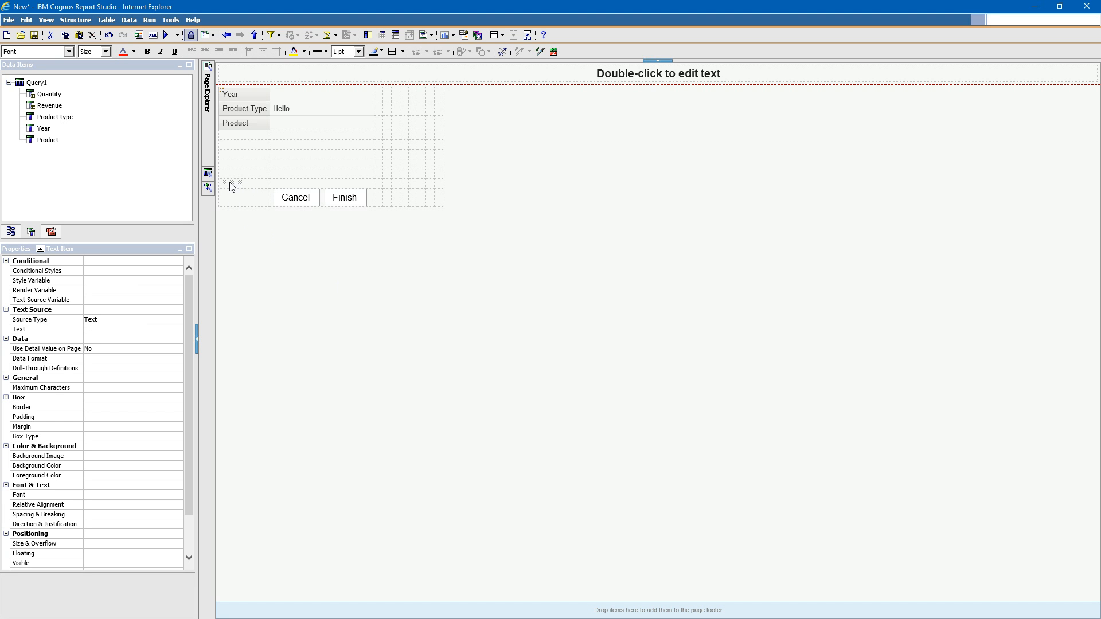
Step: Run the report to check the spacing between the Product row and the Cancel and Finish buttons
mouse_move(235, 189)
left_mouse_down()
mouse_move(242, 197)
mouse_move(239, 177)
left_mouse_up()
mouse_move(240, 177)
left_mouse_down()
mouse_move(233, 189)
mouse_move(226, 177)
mouse_move(235, 192)
left_mouse_up()
left_click(240, 184)
left_click(255, 123)
left_click(259, 197)
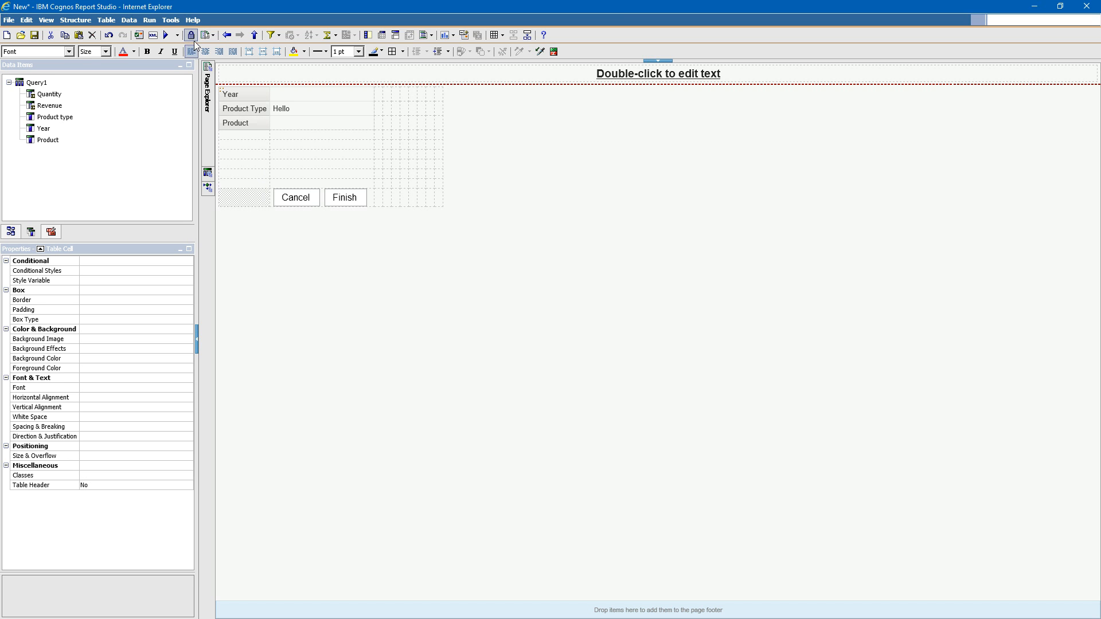
left_click(167, 35)
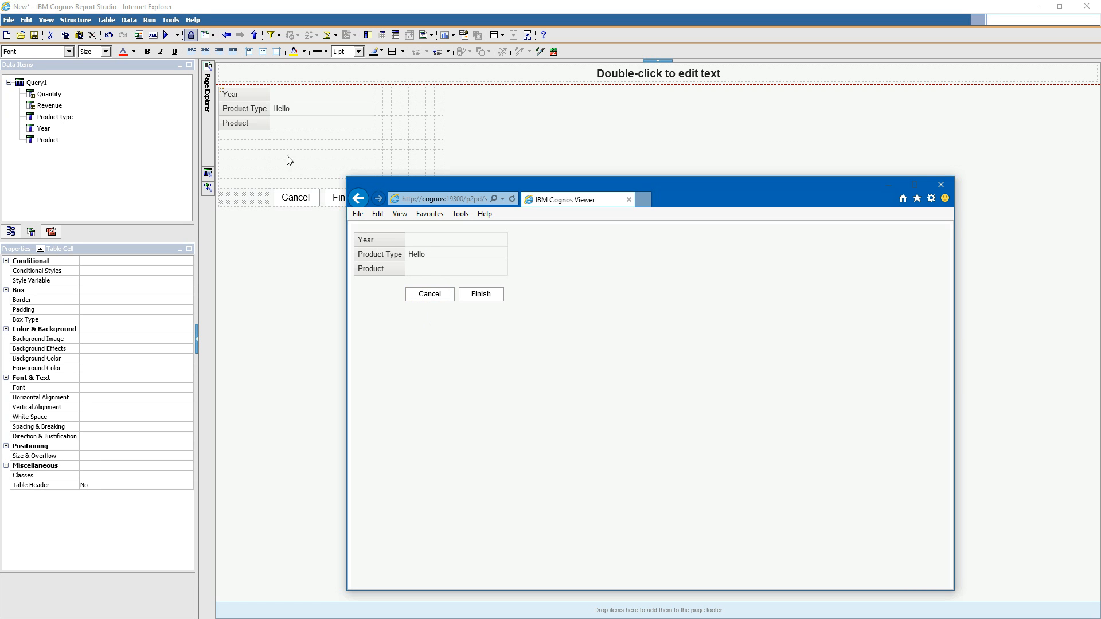
left_click(259, 155)
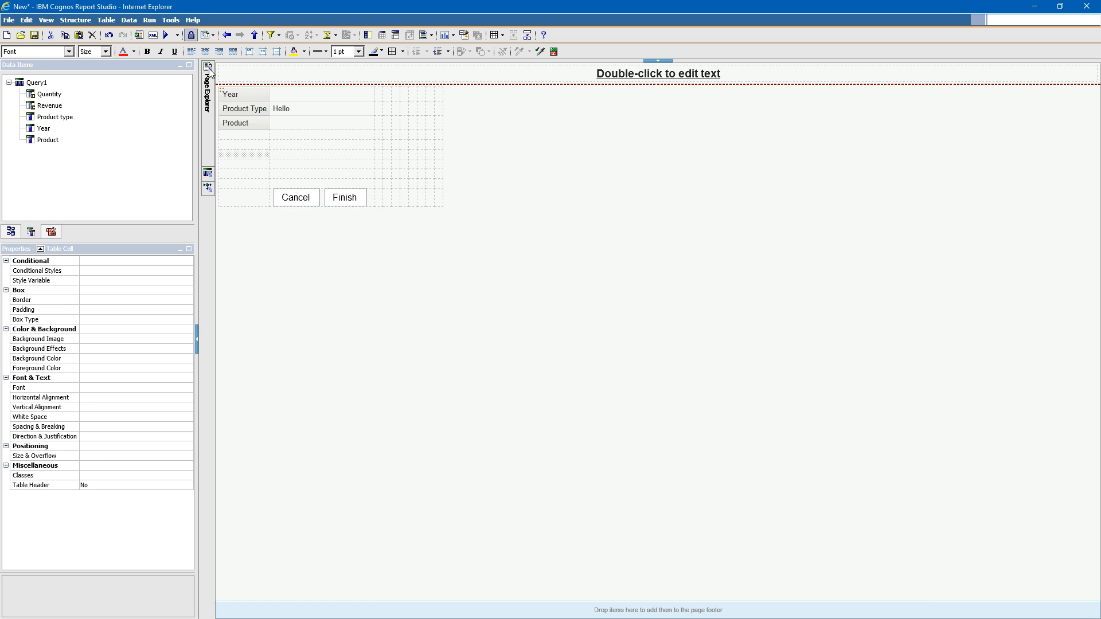
Step: Open the report page and delete the list below the crosstab
mouse_move(210, 73)
left_click(261, 92)
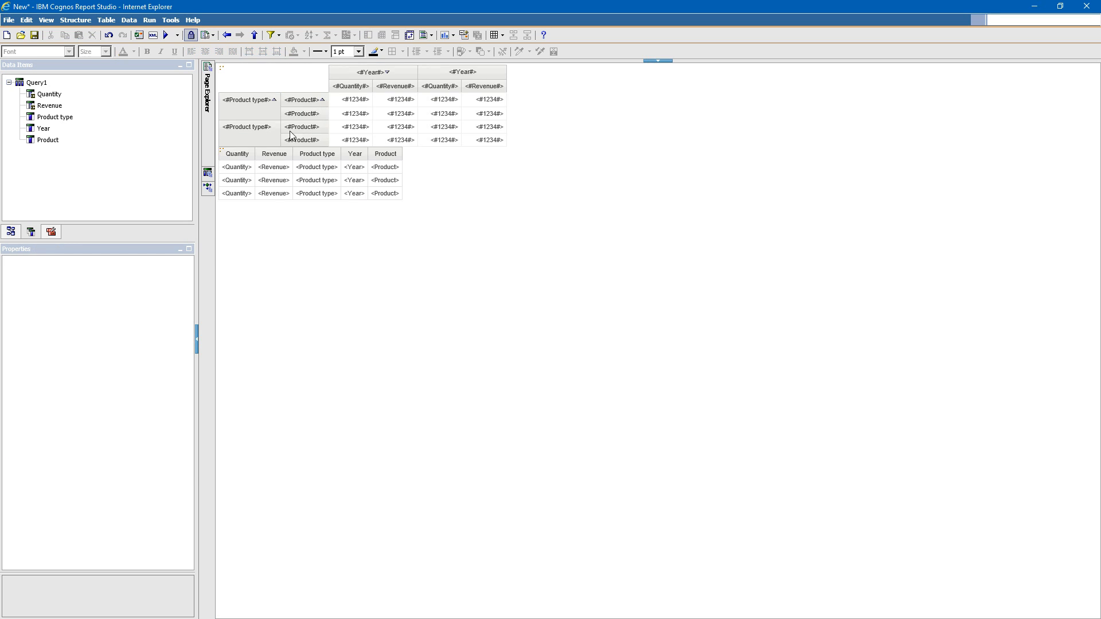
left_click(222, 150)
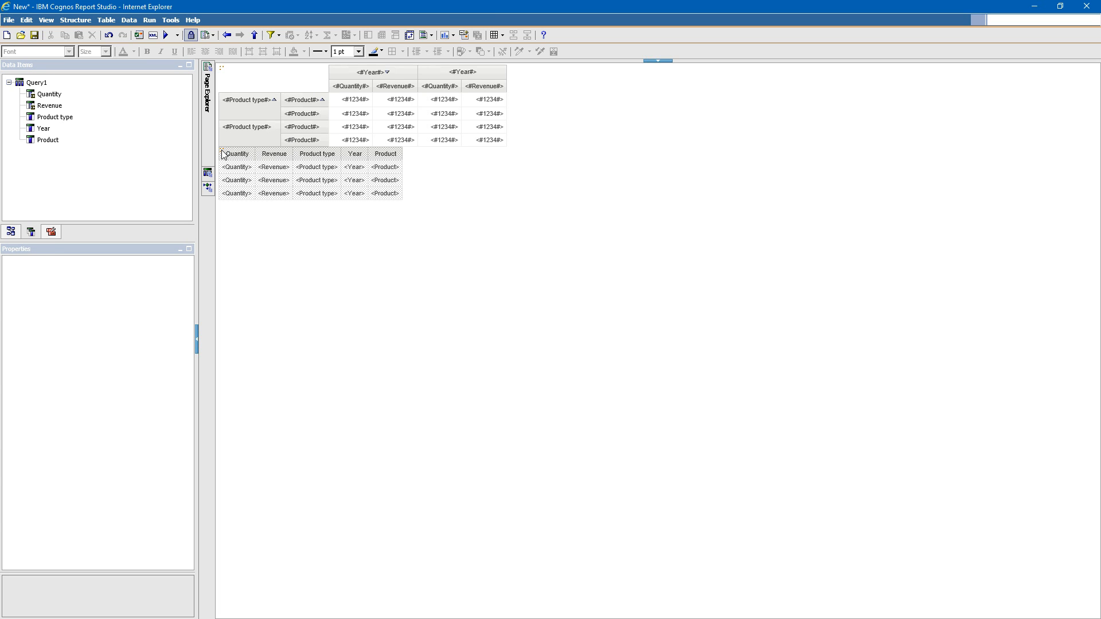
right_click(222, 151)
left_click(244, 186)
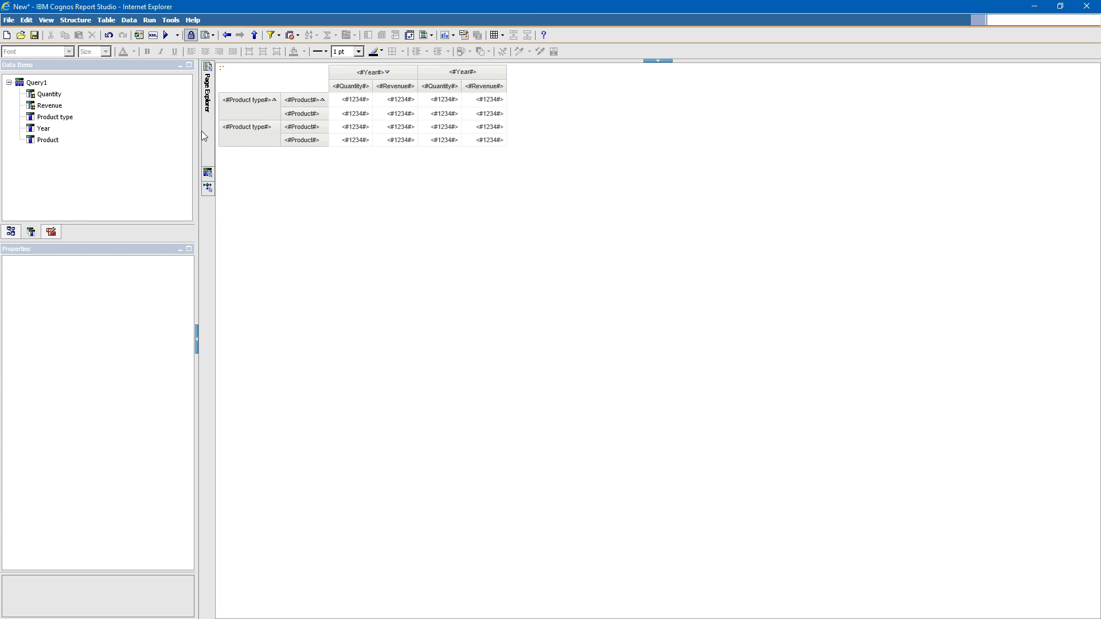
Step: Insert a table of 10 columns and 10 rows above the crosstab with Maximize width turned off
left_click(51, 232)
left_click_drag(26, 109, 217, 141)
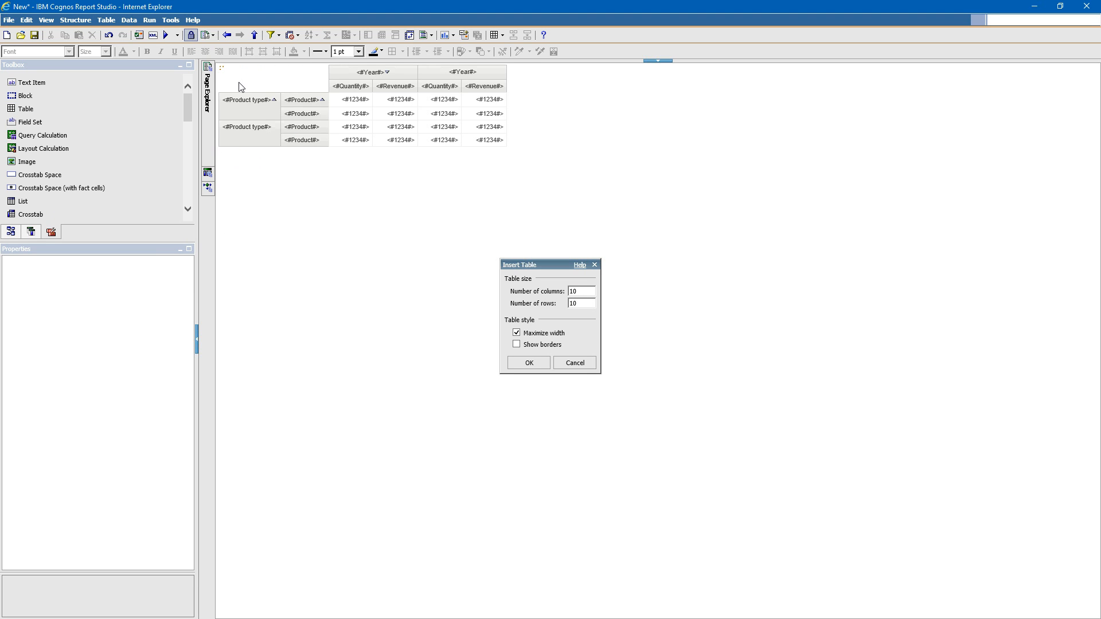
left_click(517, 333)
left_click(525, 365)
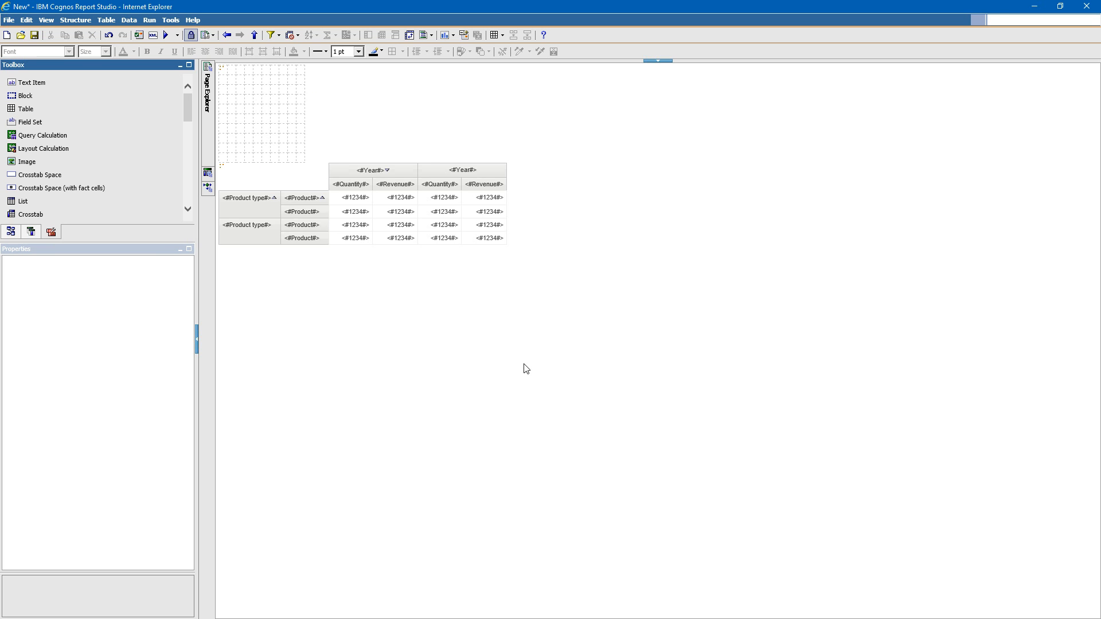
Step: Add a "Year" text item to the table's first cell and copy it into the second cell with its text changed to "="
left_click_drag(32, 85, 223, 75)
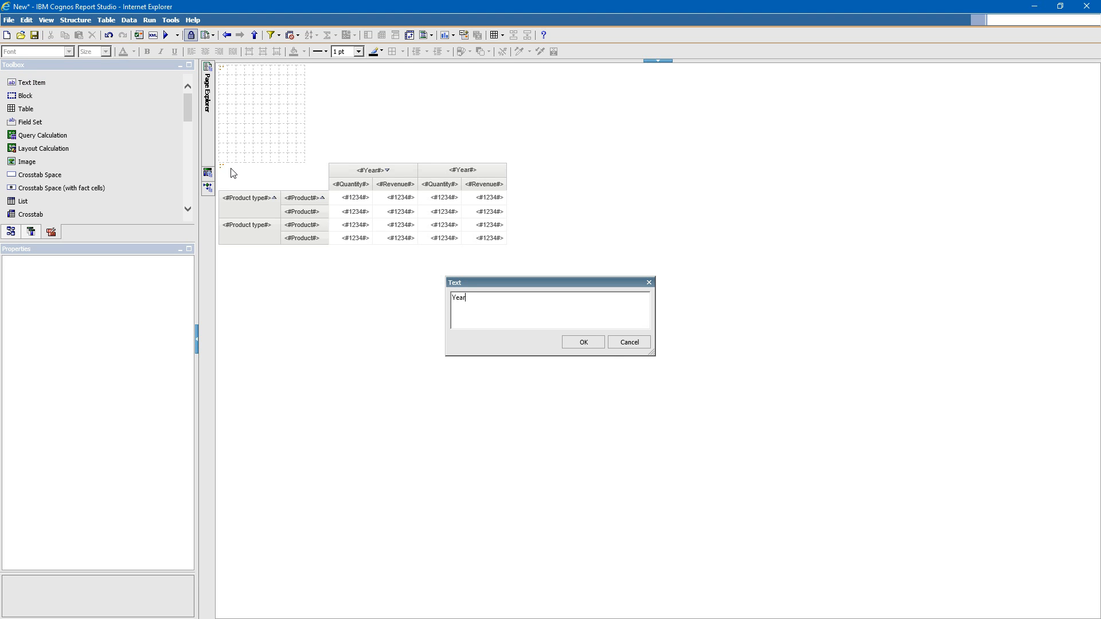
left_click(585, 343)
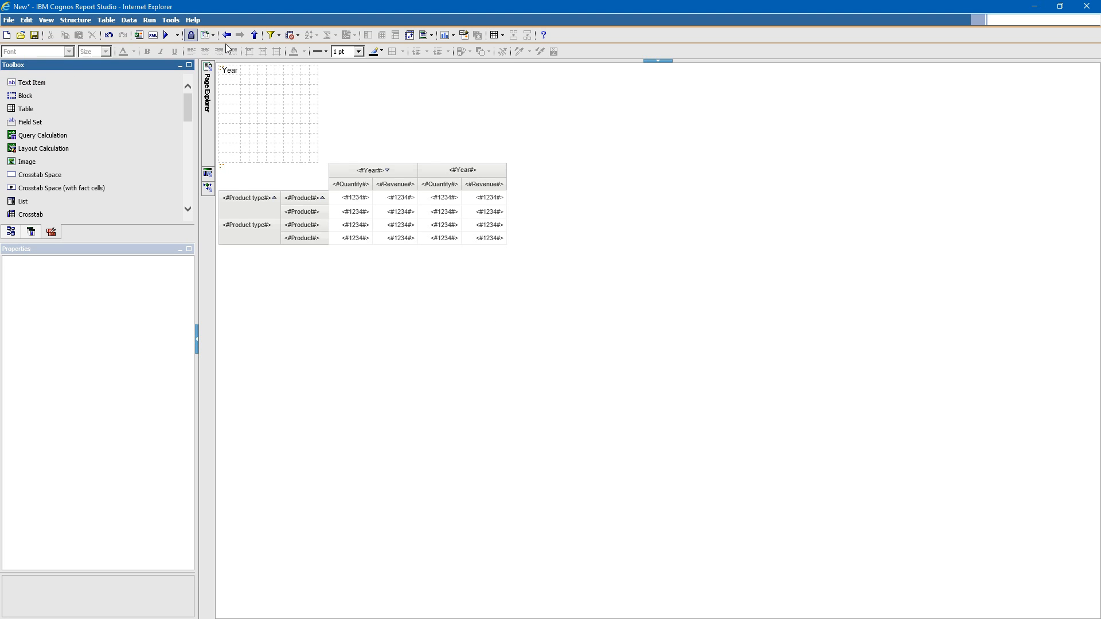
left_click_drag(233, 71, 247, 72)
double_click(250, 72)
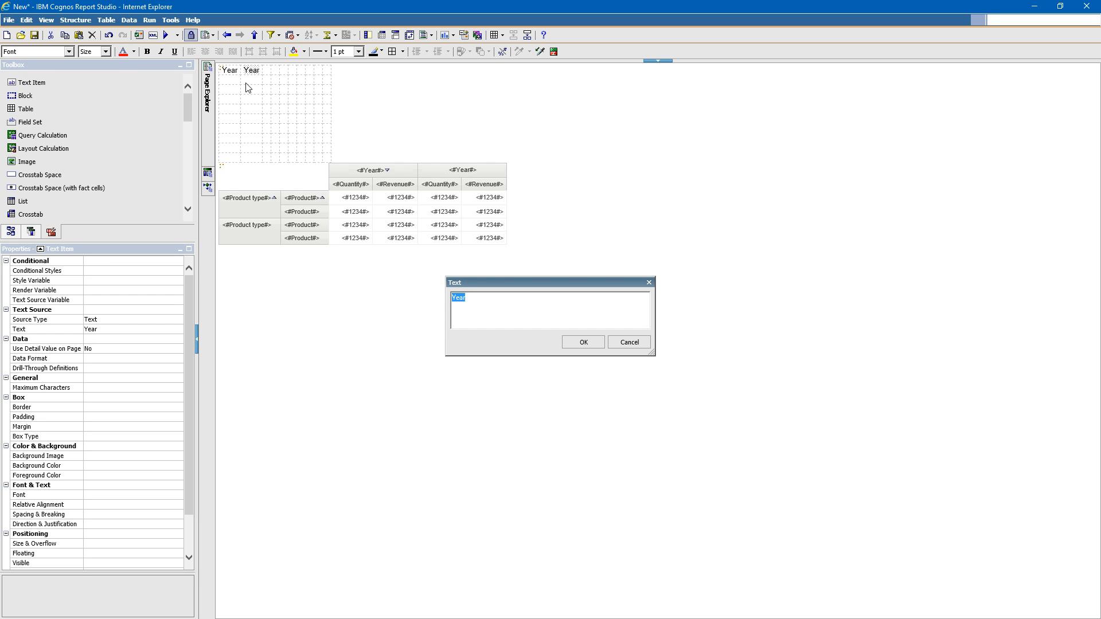
type("=")
left_click(570, 343)
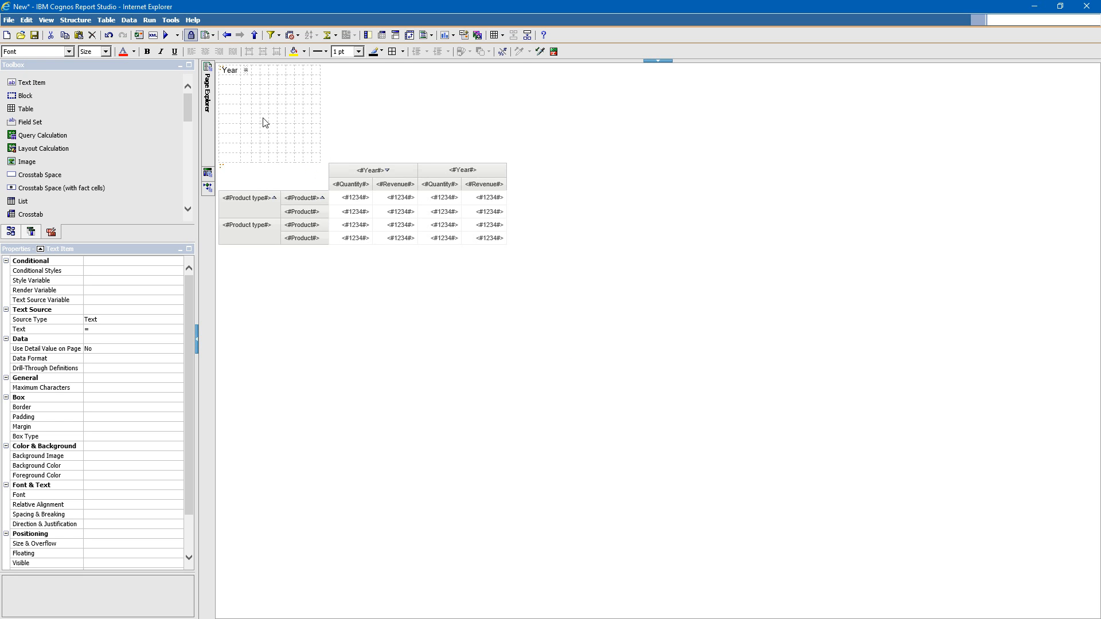
Step: Copy the "=" text item into the third cell of the first row and change the copy's text to "something"
left_click(255, 71)
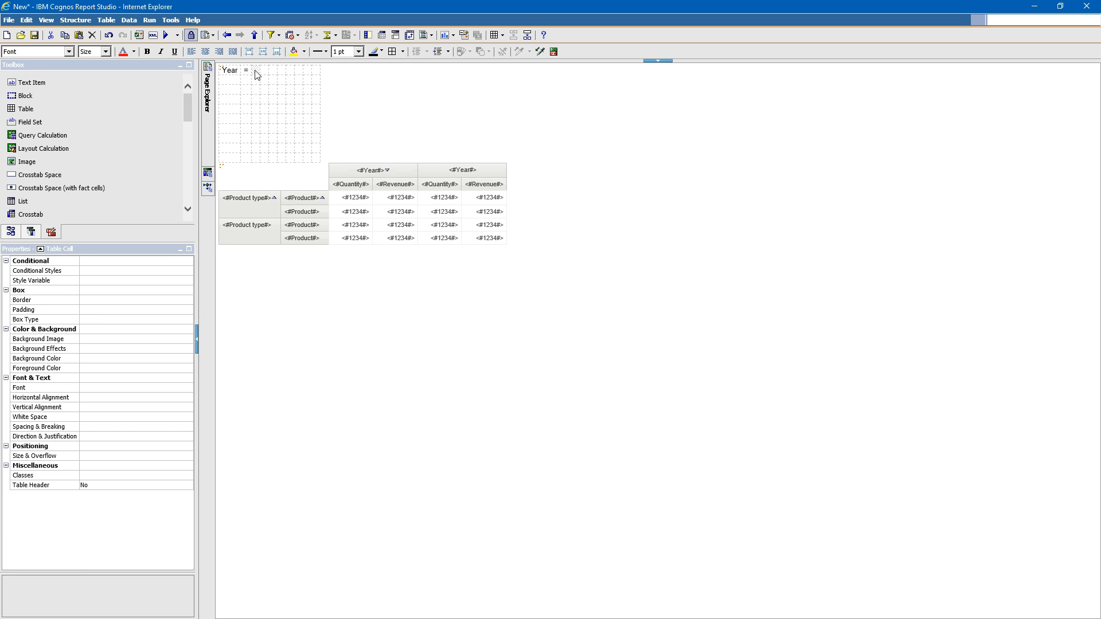
left_click_drag(247, 70, 257, 71)
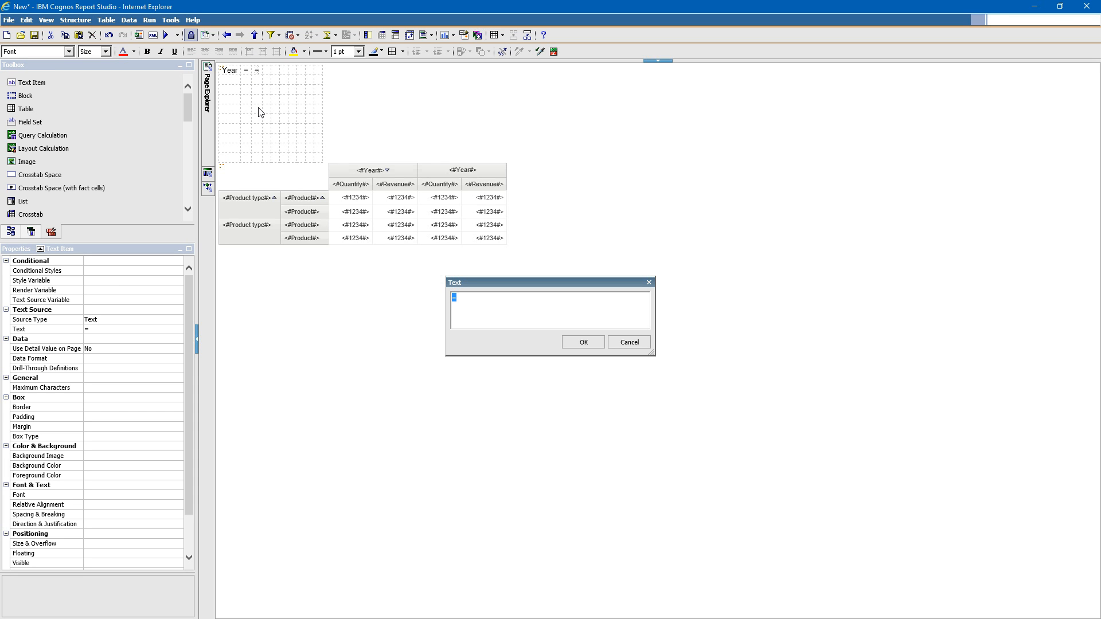
type("something")
left_click(582, 342)
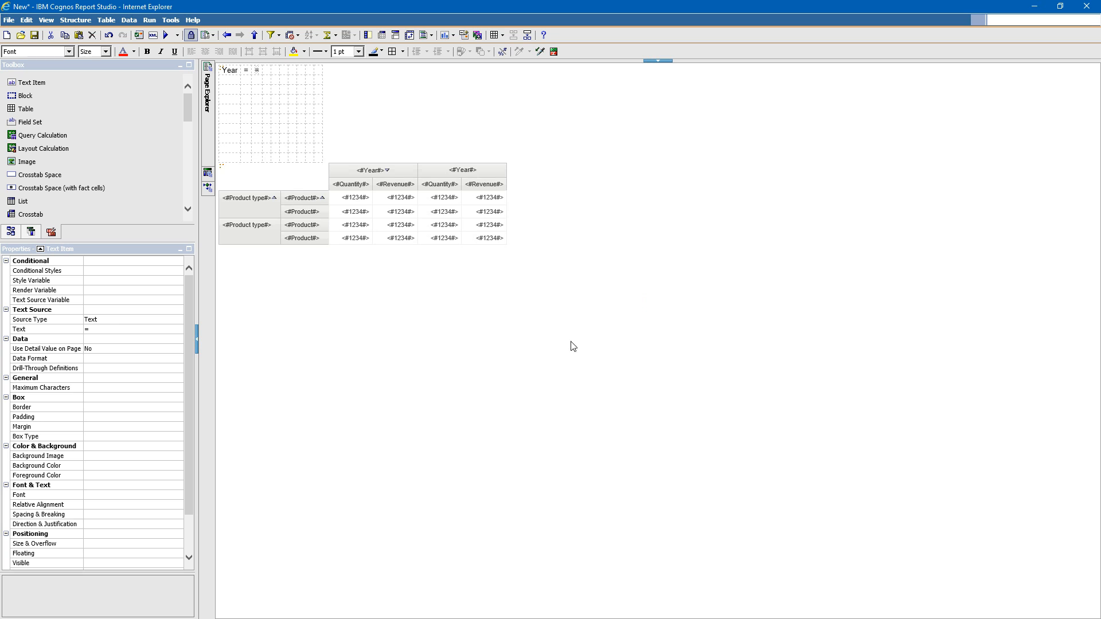
Step: Copy the "something" text item two cells further along the first row and change the copy's text to "Product Type"
left_click_drag(280, 73, 314, 74)
double_click(315, 73)
type("Pro")
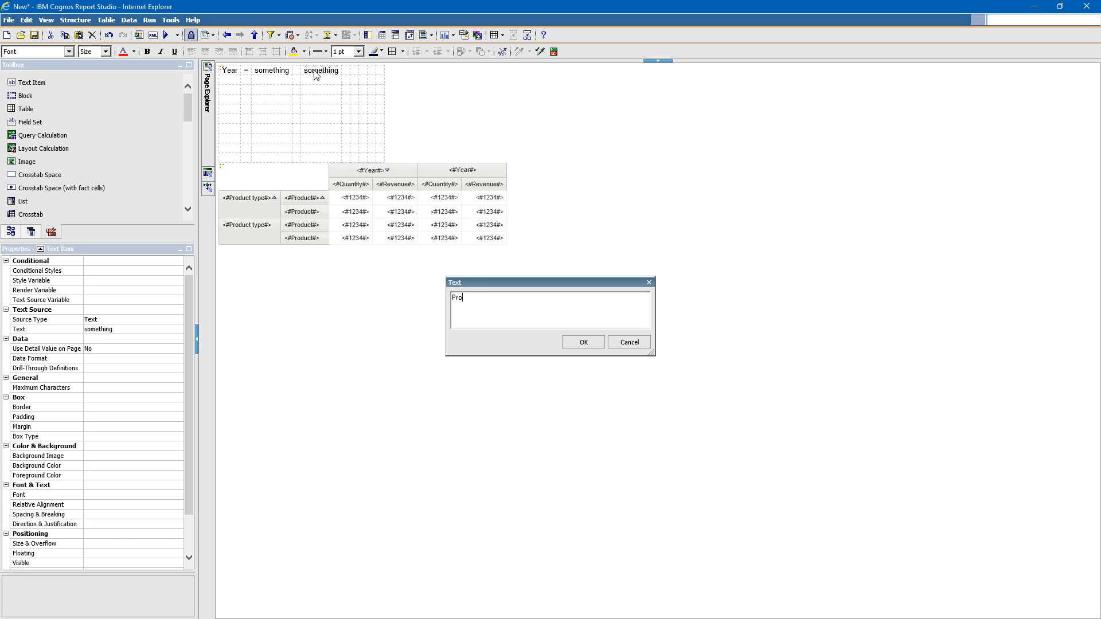
type("duct Type")
left_click(583, 343)
Step: Copy the "Product Type" text item further along the first row, leaving blank cells between, and shorten the copy's text to "Product"
left_click_drag(331, 71, 374, 74)
double_click(376, 75)
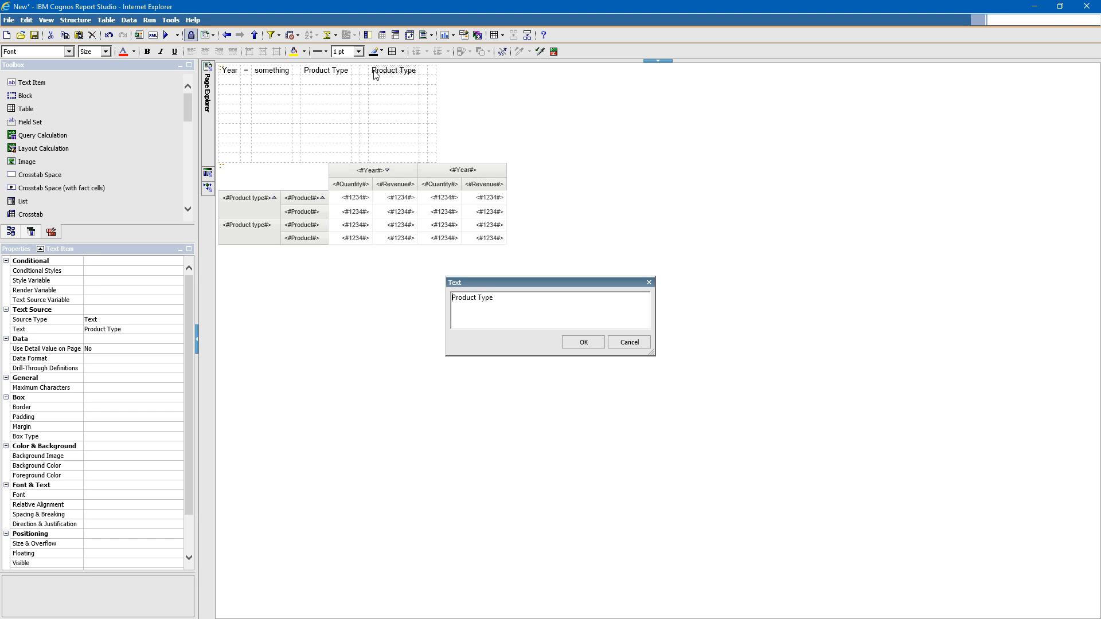
key("shift+Left")
key("shift+Left")
key("shift+Left")
key("shift+Left")
key("shift+Left")
key("BackSpace")
left_click(582, 342)
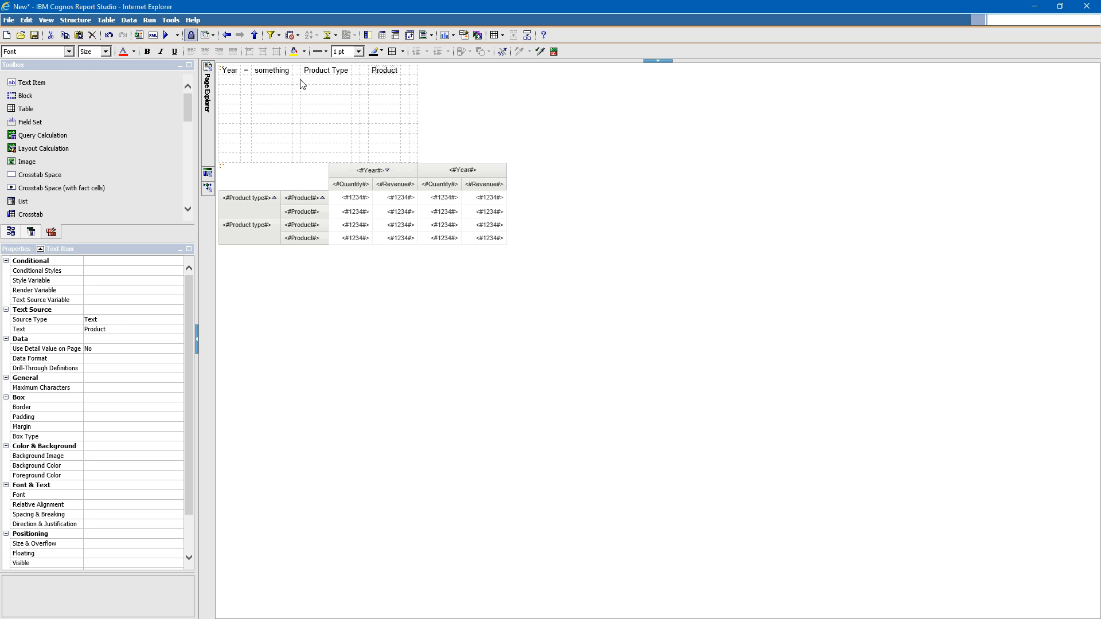
Step: Shift Product Type and Product one column further along and place a "something" text item in the cell after each
left_click_drag(314, 80, 390, 81)
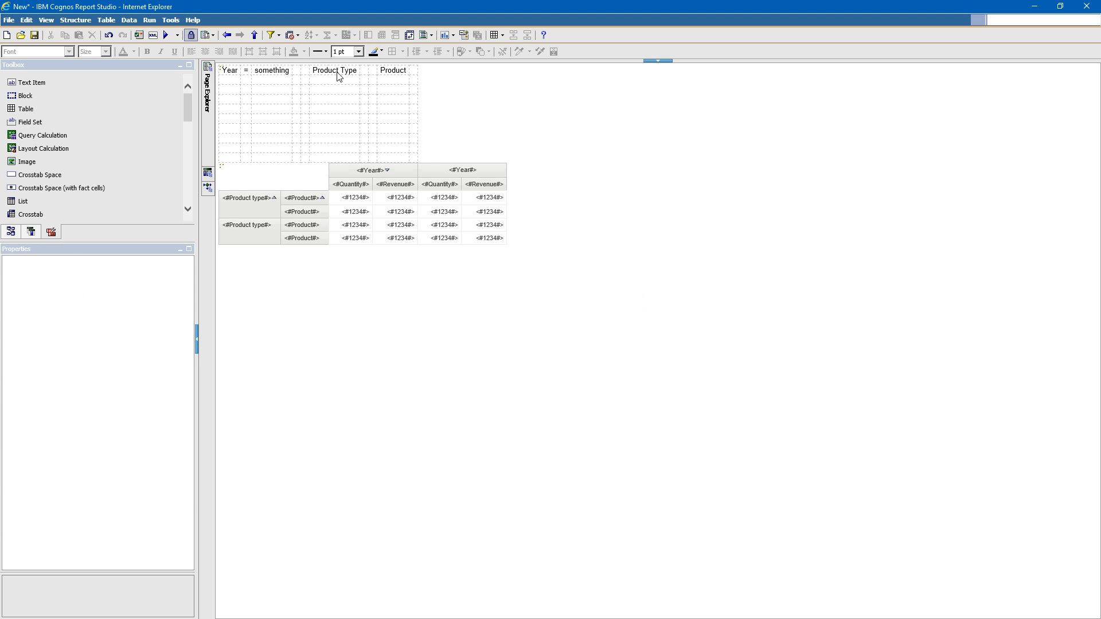
left_click_drag(339, 76, 370, 75)
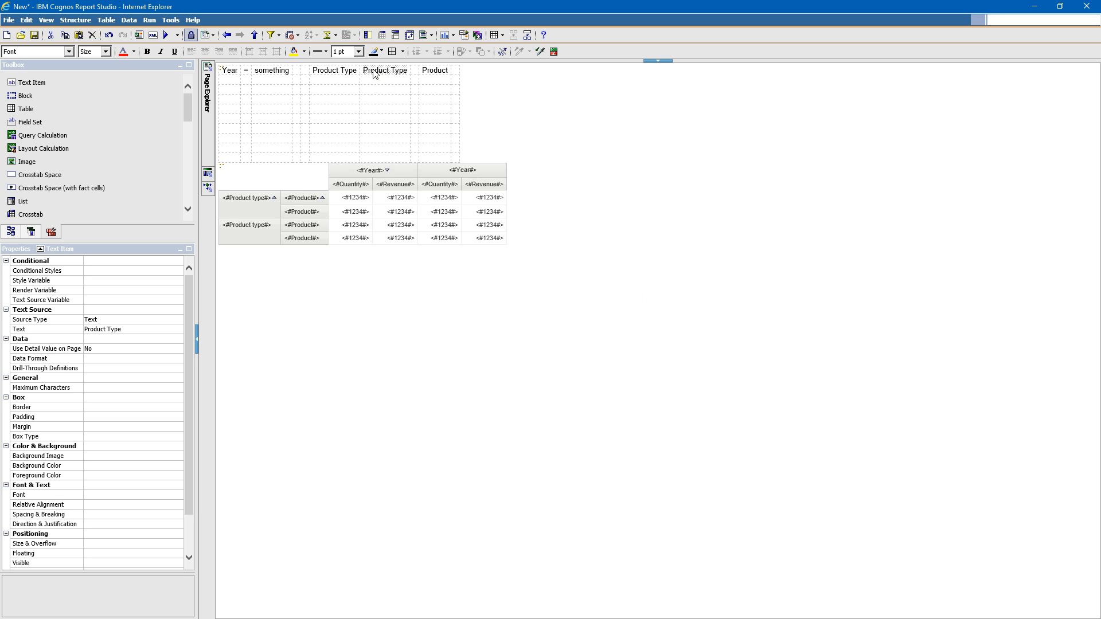
double_click(373, 74)
type("s")
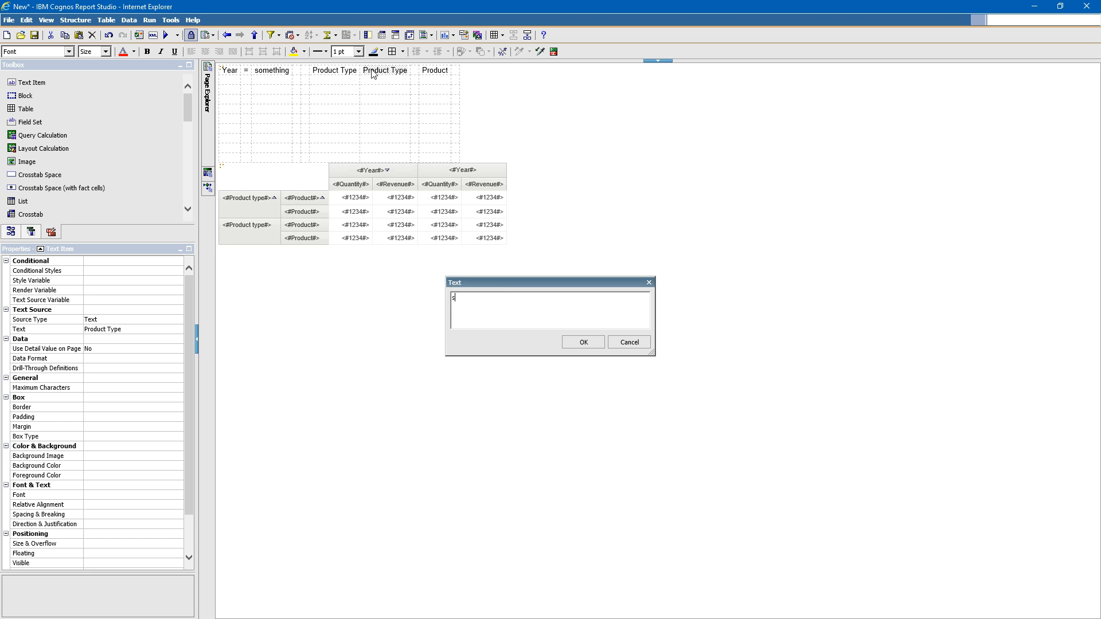
type("ompe")
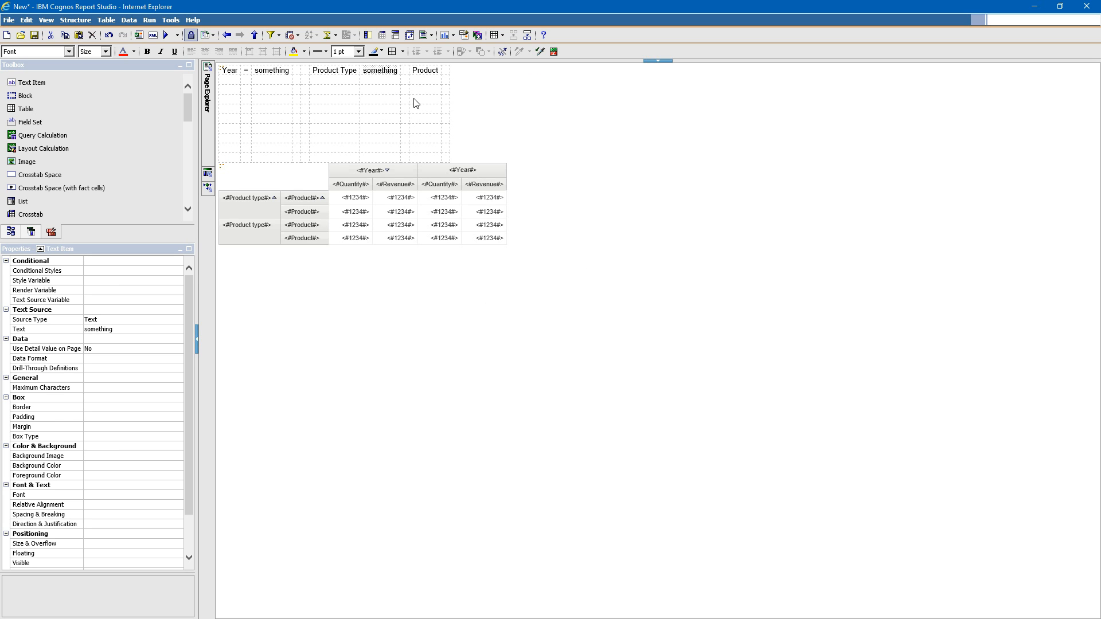
left_click_drag(385, 71, 447, 72)
Step: Run the report and finish the prompt page to check the spacing of the unstyled text row above the crosstab
left_click(423, 81)
left_click(229, 81)
left_click(171, 35)
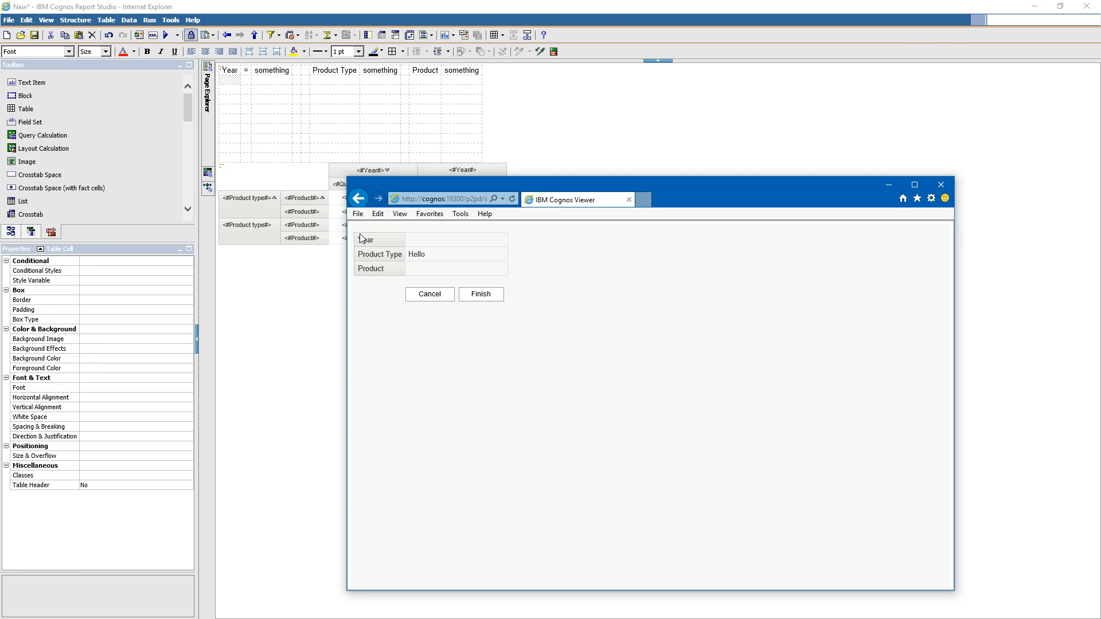
left_click(475, 299)
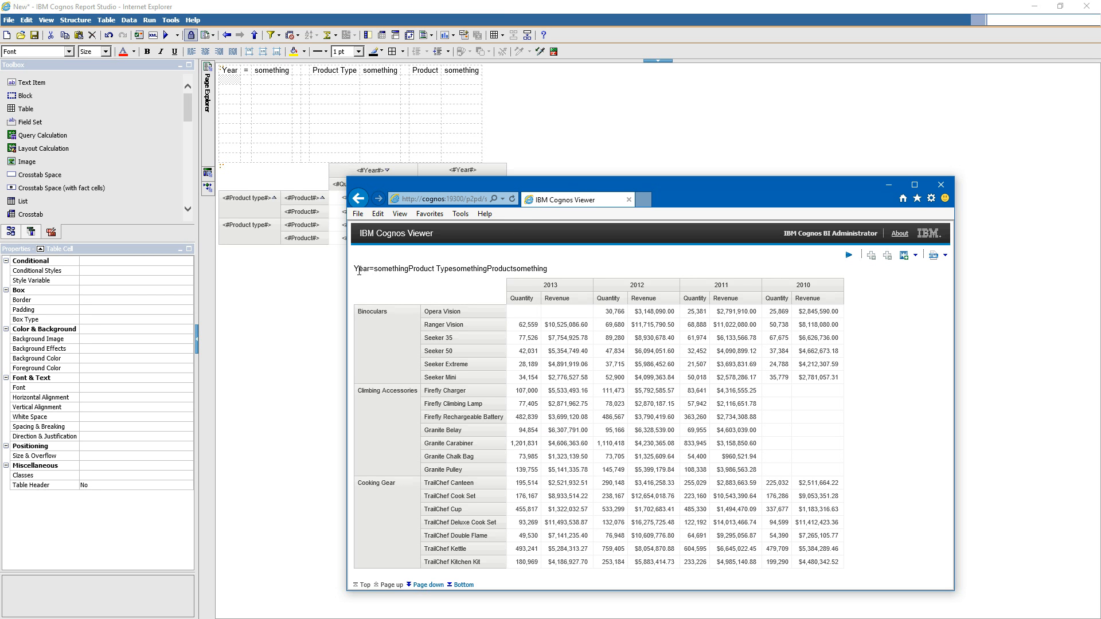
left_click_drag(359, 271, 503, 277)
left_click(456, 283)
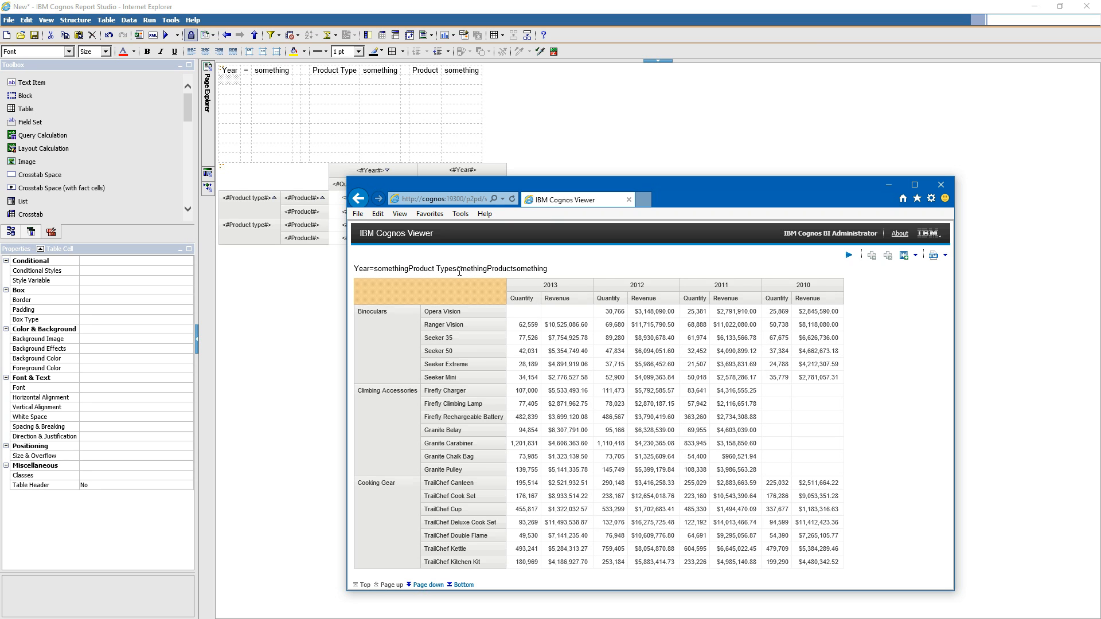
Step: Apply the "List column title cell" class to the table cells holding Year, Product Type and Product
left_click(235, 77)
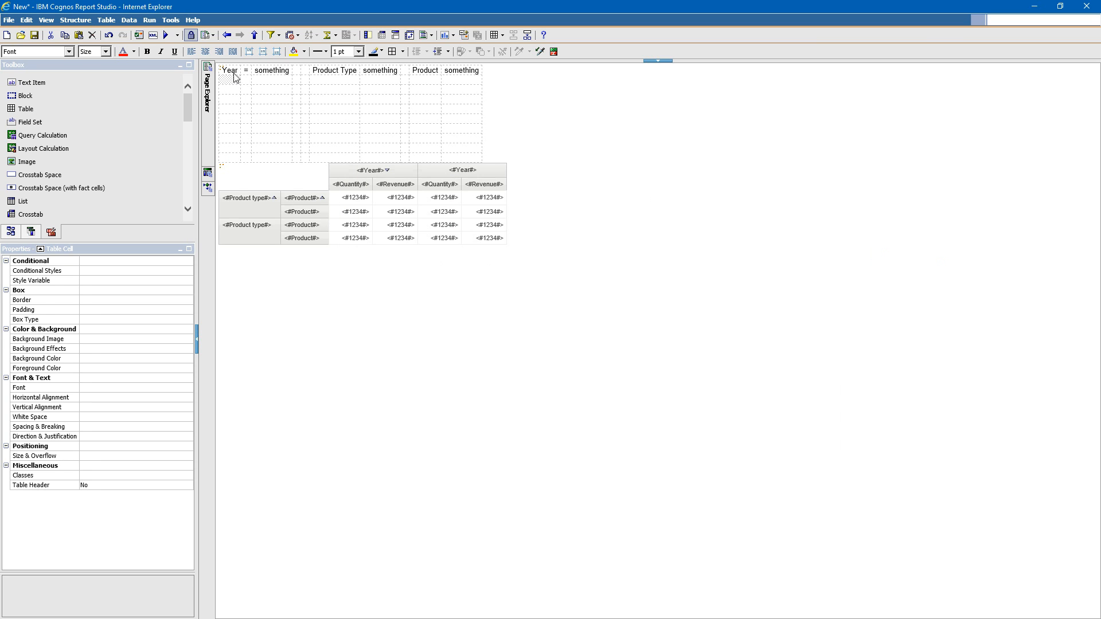
left_click(241, 78)
left_click(314, 78)
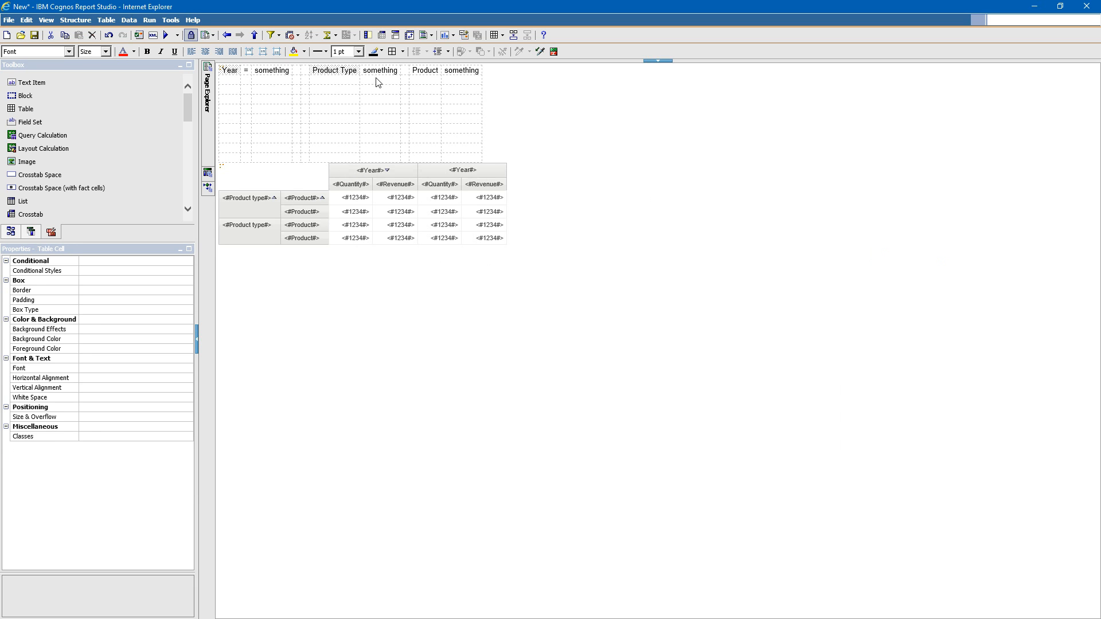
left_click(414, 79)
left_click(121, 437)
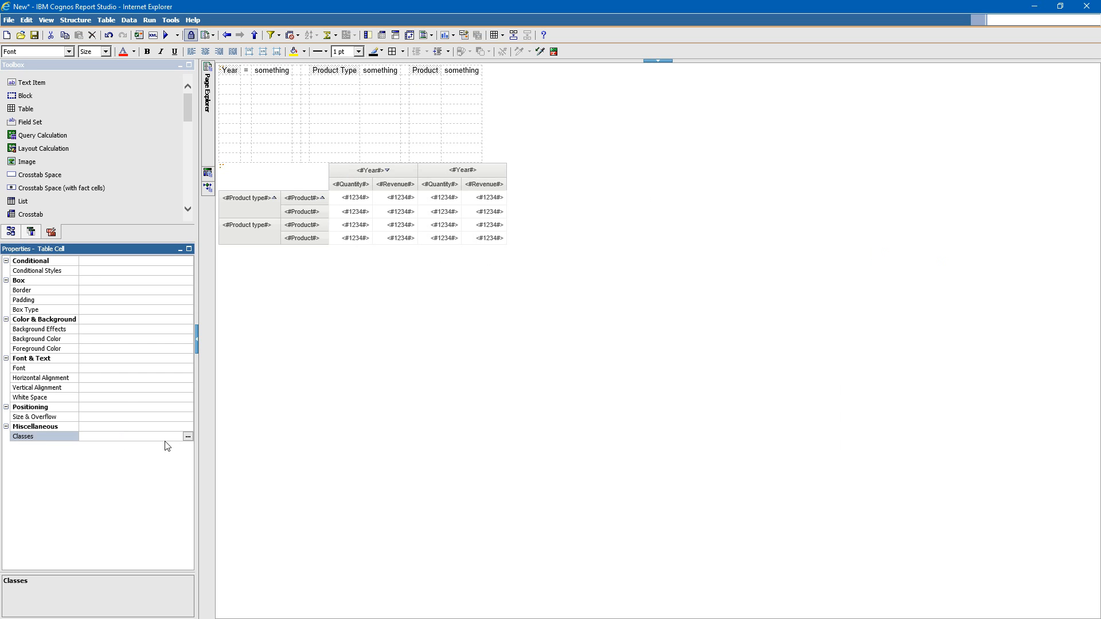
left_click(187, 437)
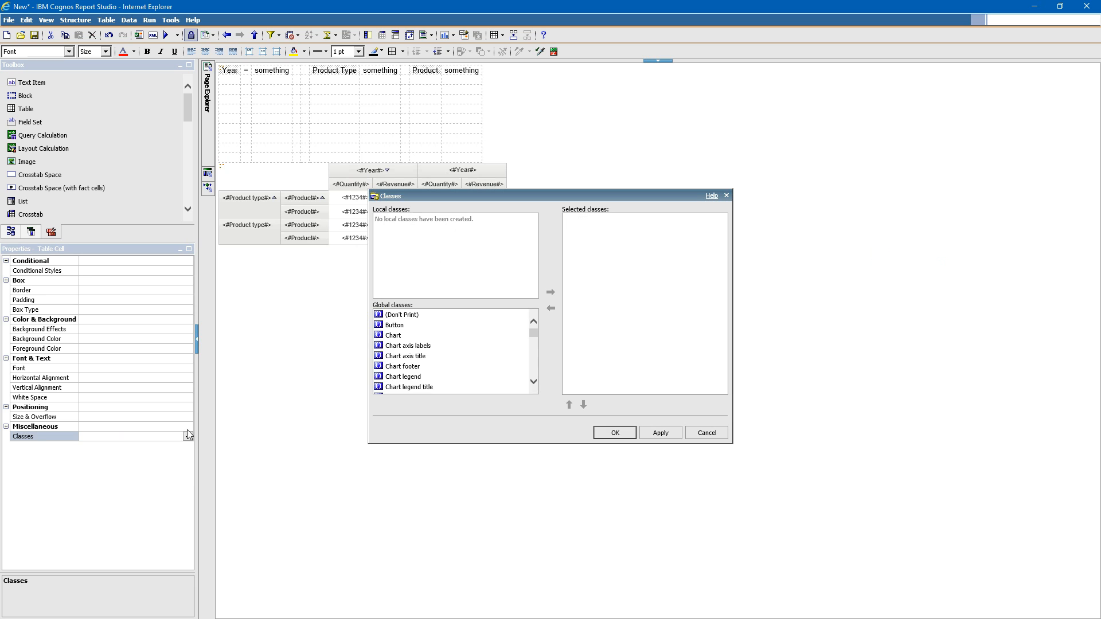
left_click(501, 377)
key("l")
key("l")
key("l")
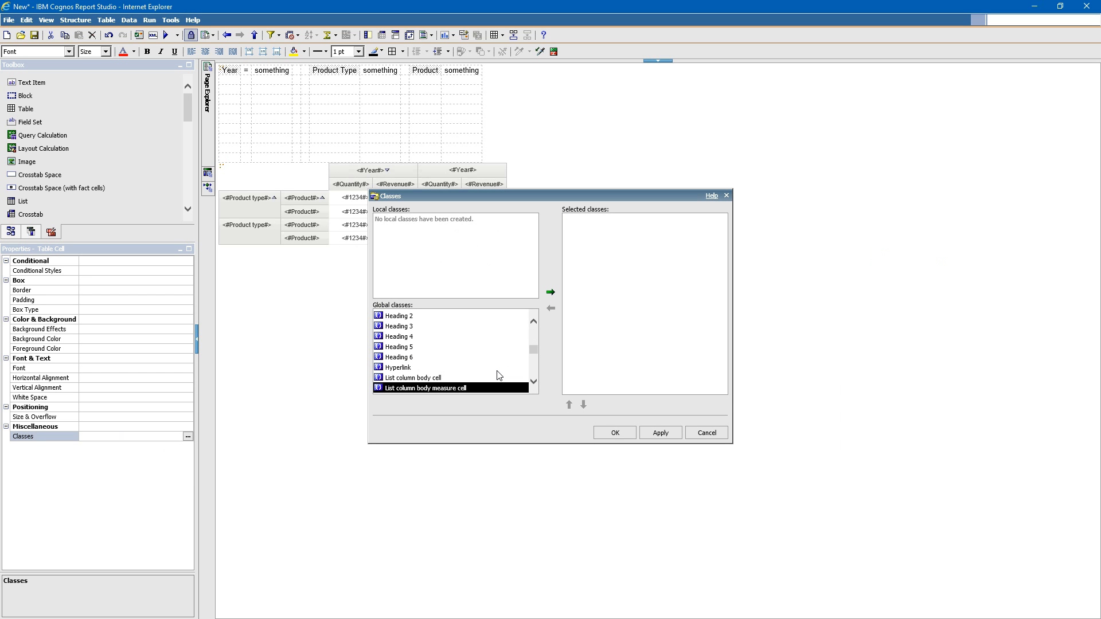
left_click(551, 293)
left_click(619, 435)
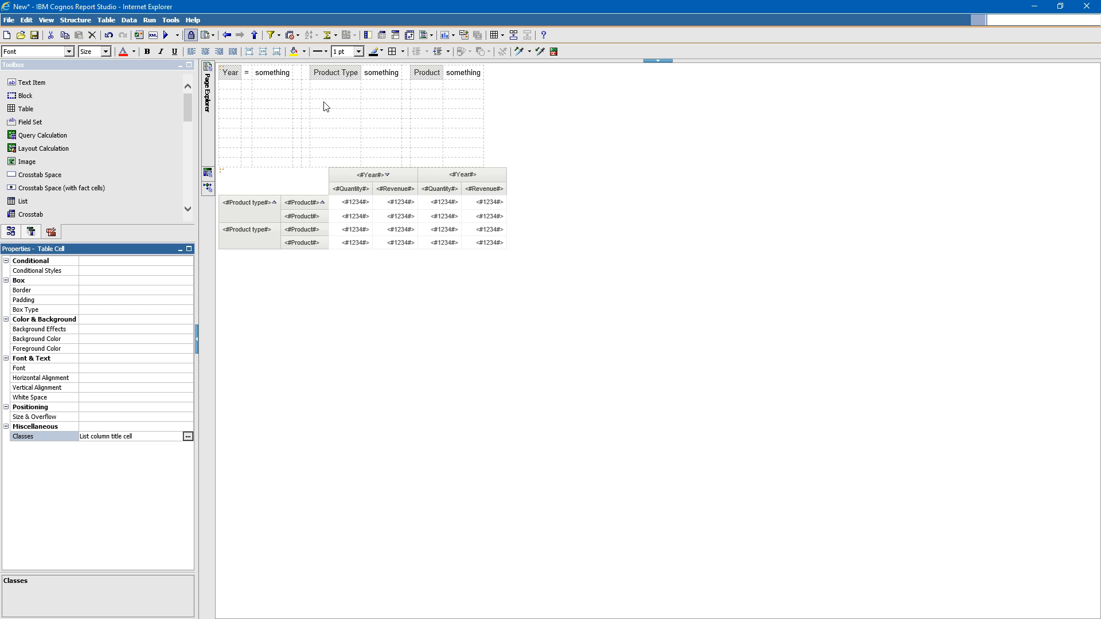
Step: Copy the title cell style onto the cell holding the "=" sign
left_click(191, 52)
left_click(248, 79)
left_click(540, 51)
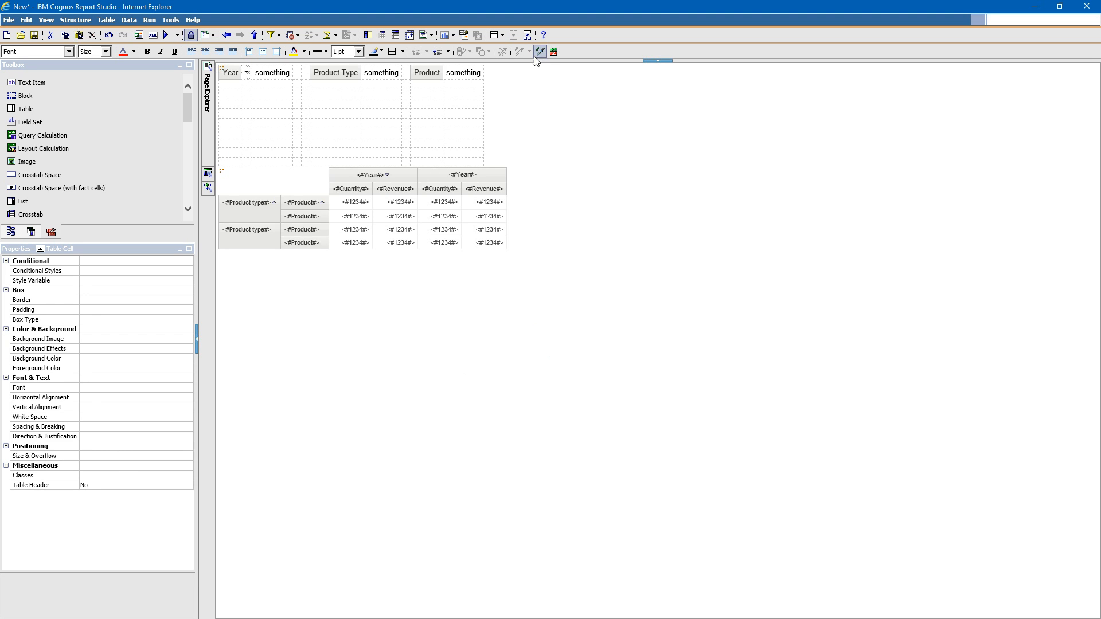
Step: Apply the "List column body cell" class to the three table cells holding "something"
left_click(273, 81)
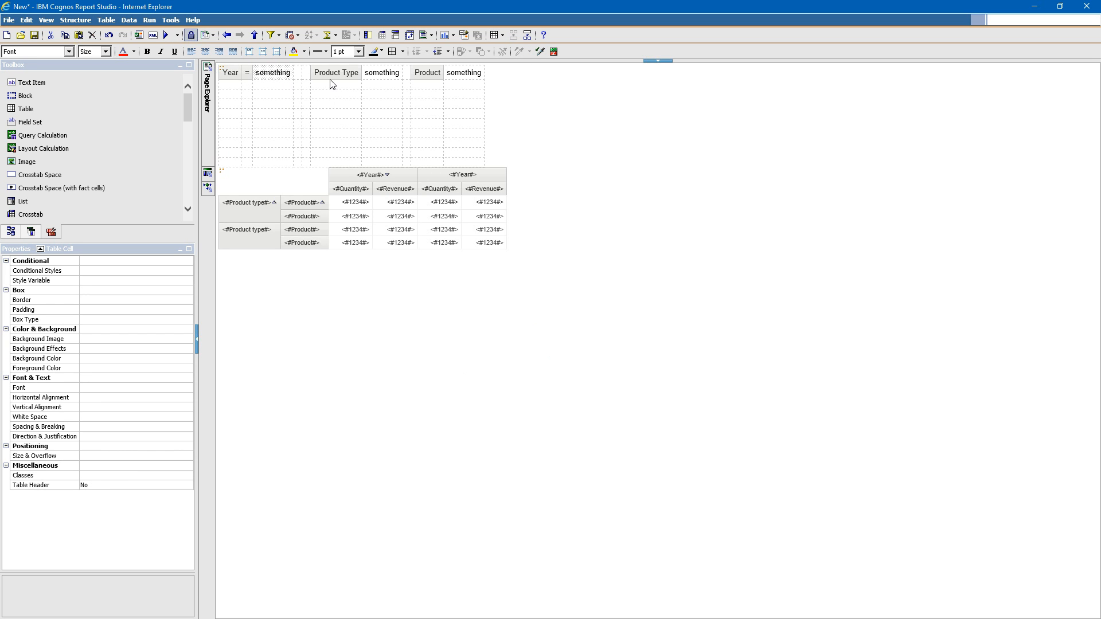
left_click(374, 83)
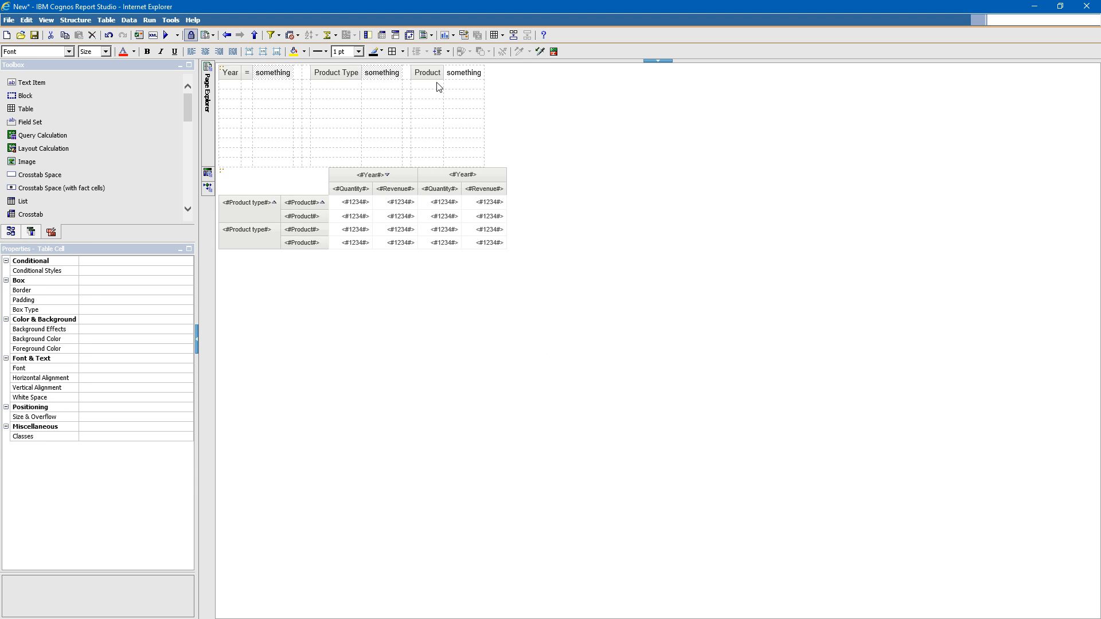
left_click(119, 436)
left_click(188, 437)
left_click(425, 375)
key("l")
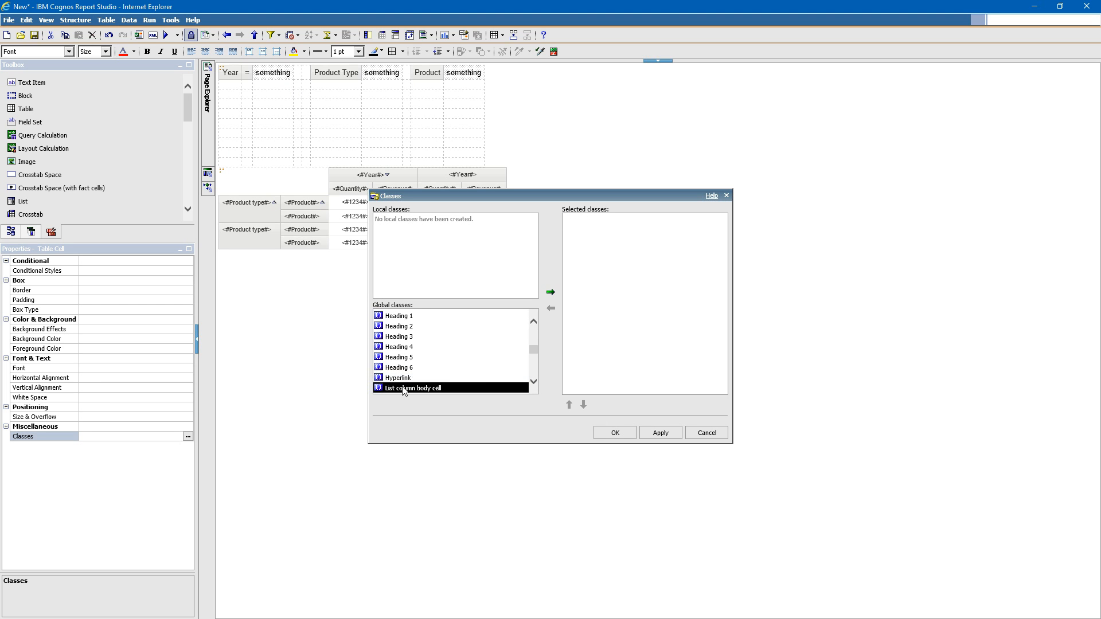
left_click(550, 292)
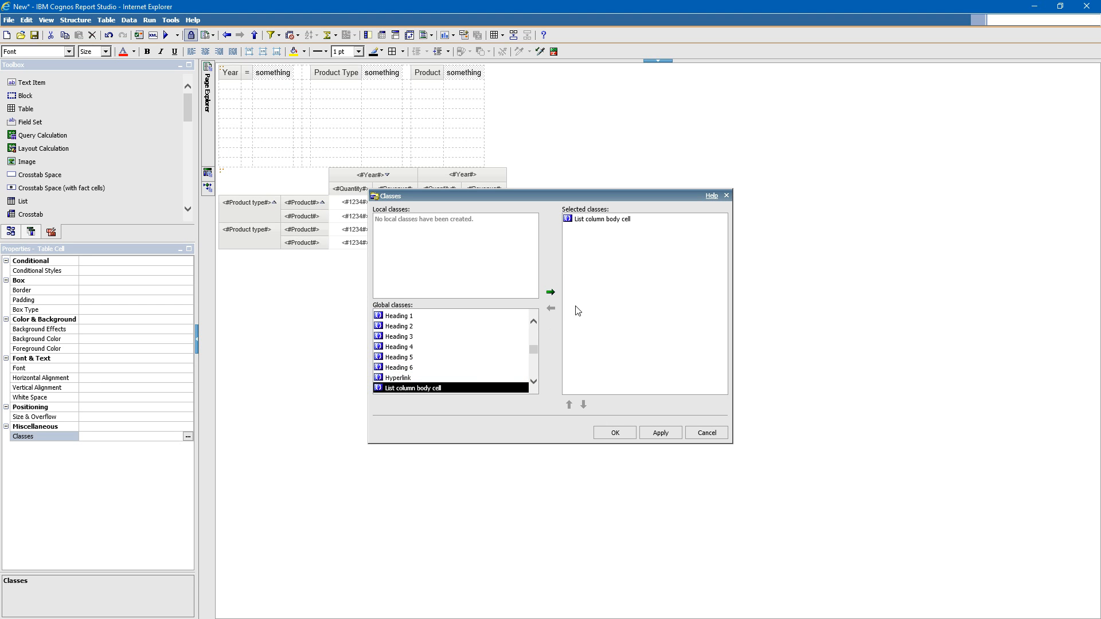
left_click(615, 430)
Step: Run the report and finish the prompt page to check the styled row above the crosstab
left_click(452, 86)
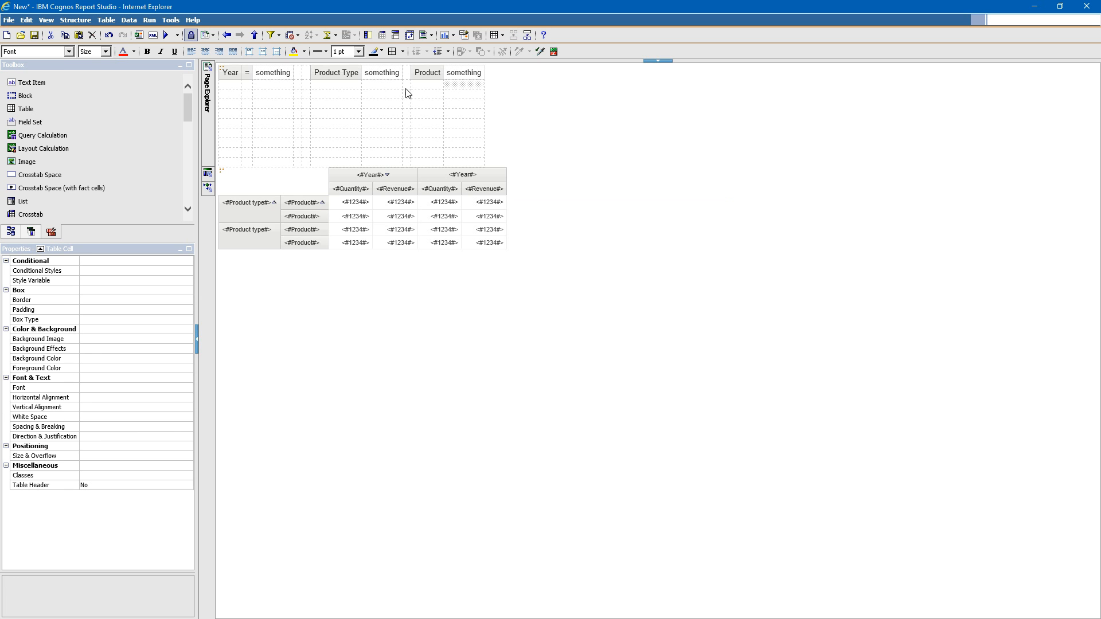
left_click(167, 37)
left_click(473, 296)
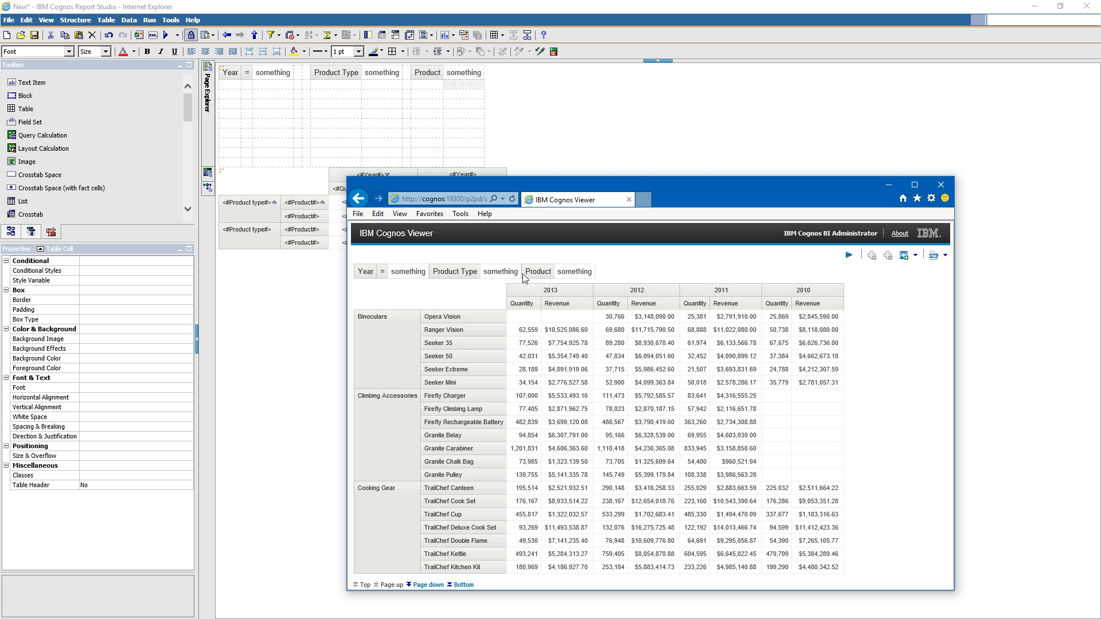
Step: Check the spacing between the Product Type value and the Product label in the report output's header row
double_click(513, 272)
left_click_drag(525, 274, 533, 276)
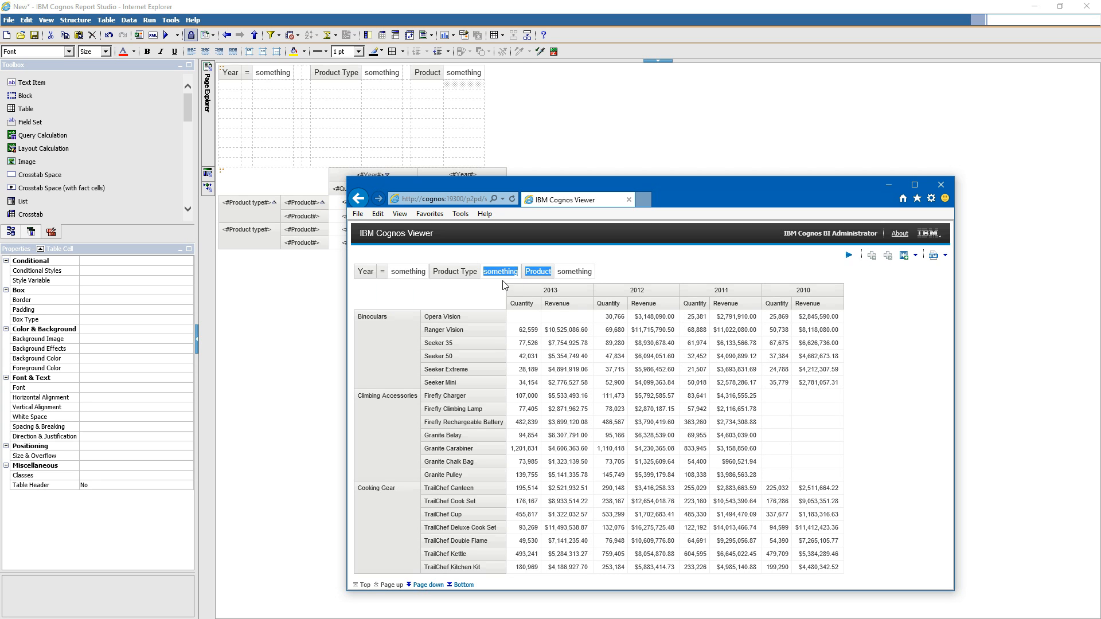
left_click(446, 290)
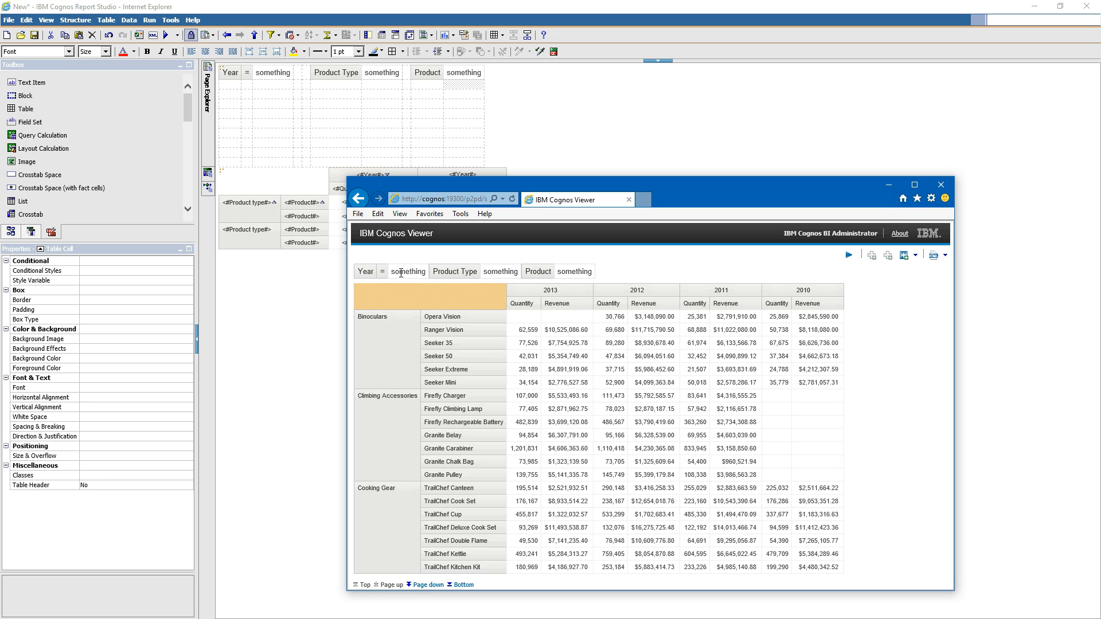
left_click(305, 73)
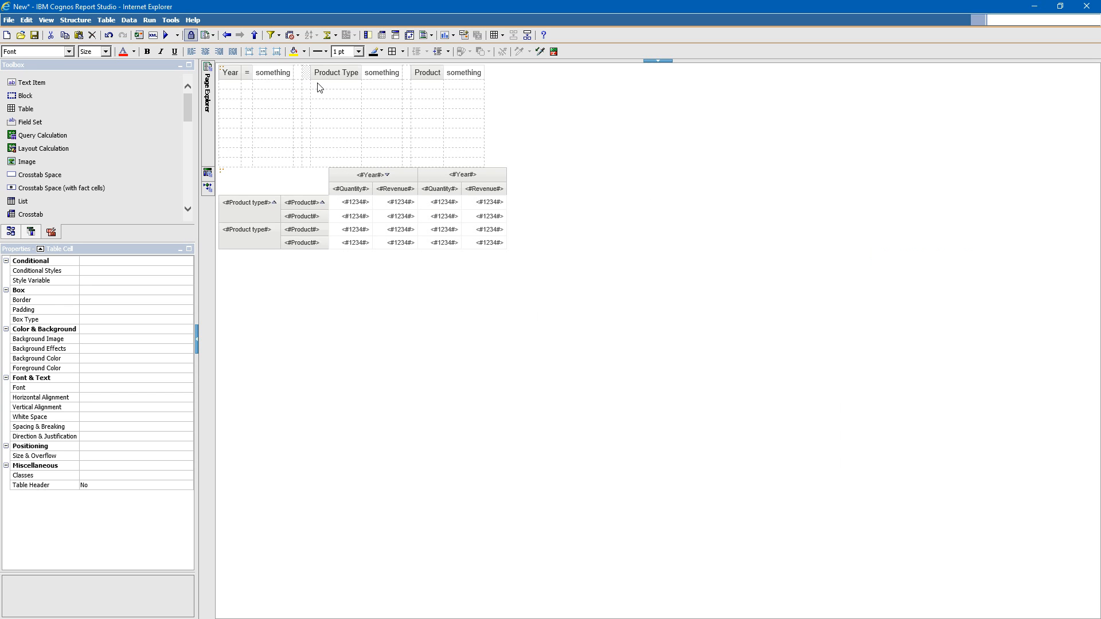
left_click(306, 164, "shift")
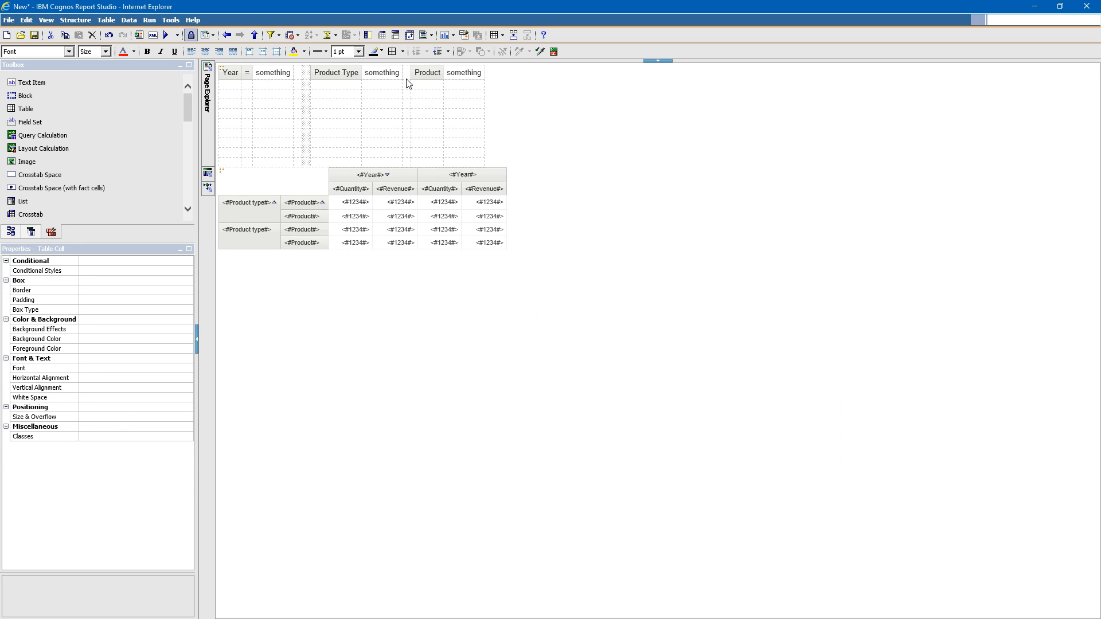
left_click(406, 76, "shift")
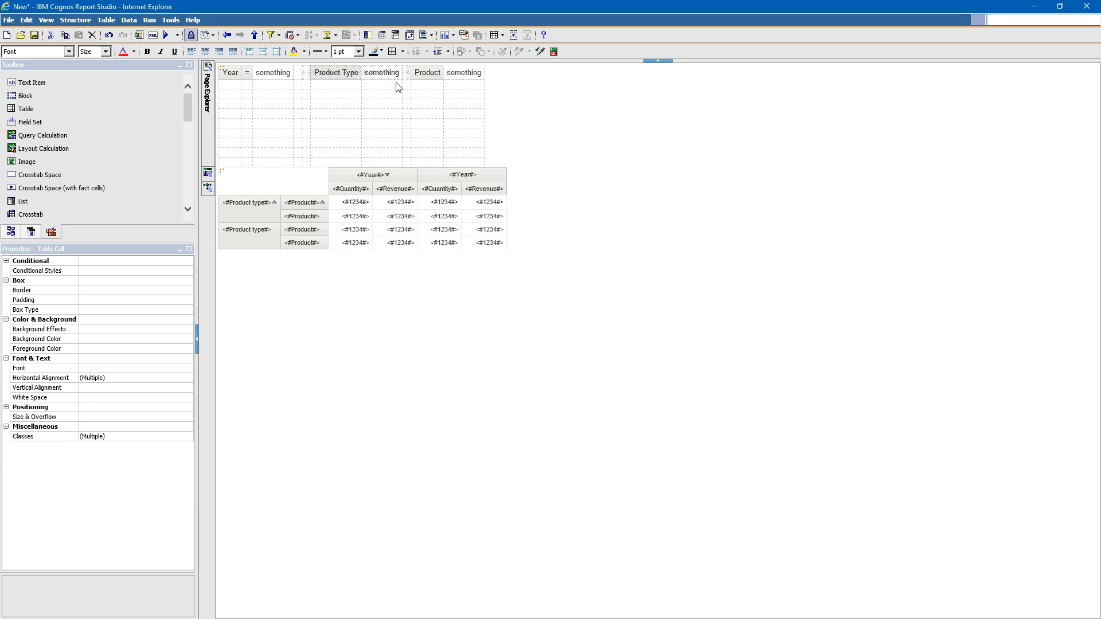
Step: Set the width of the two empty spacer columns before Product Type and before Product to 15 px
left_click(308, 73)
left_click(306, 163, "shift")
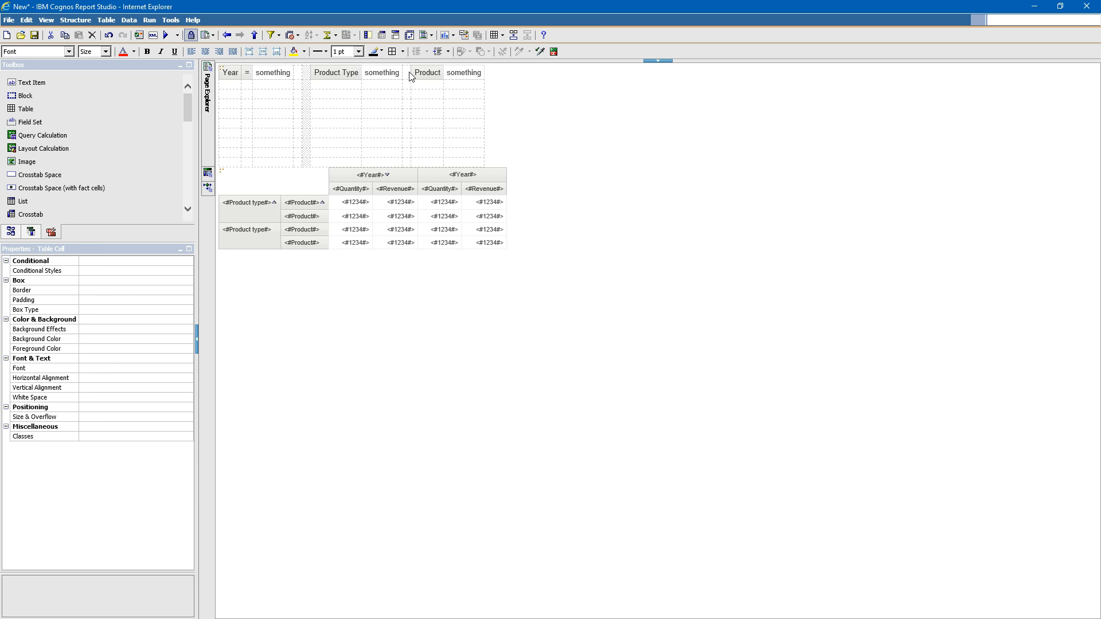
left_click_drag(411, 76, 407, 130)
left_click(106, 417)
left_click(188, 417)
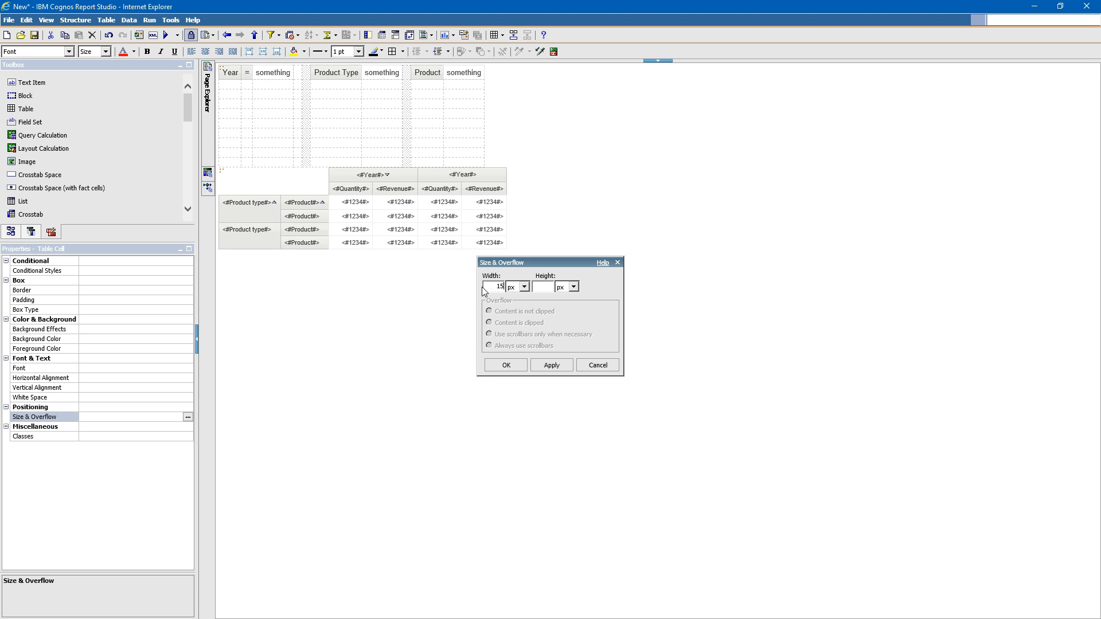
left_click(508, 361)
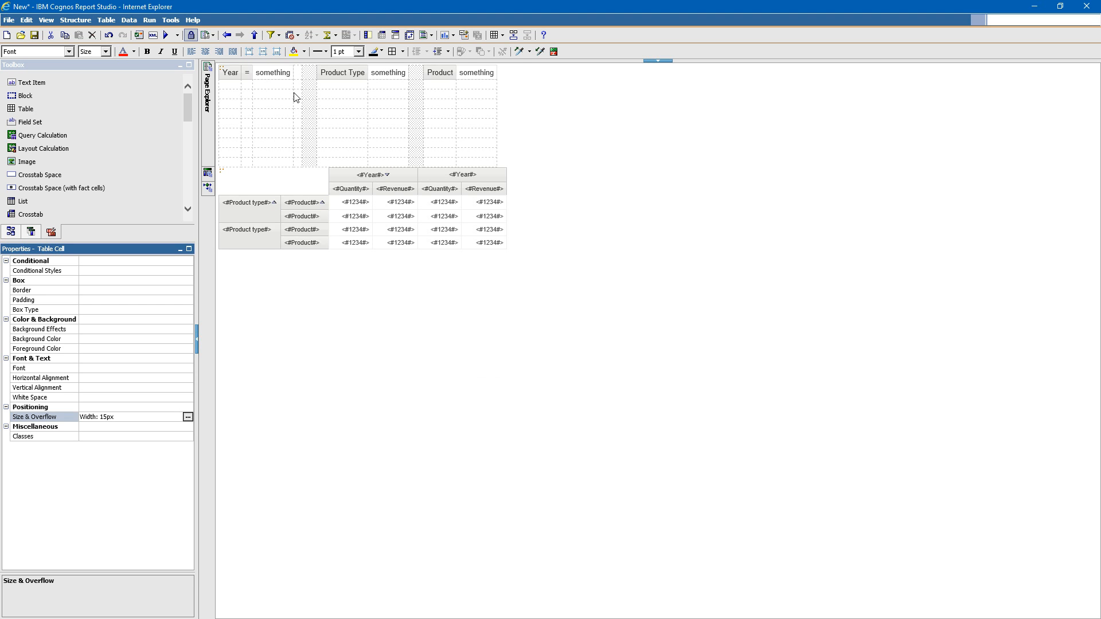
Step: Run the report and finish the prompt page to check the widened gaps in the header row
left_click(165, 35)
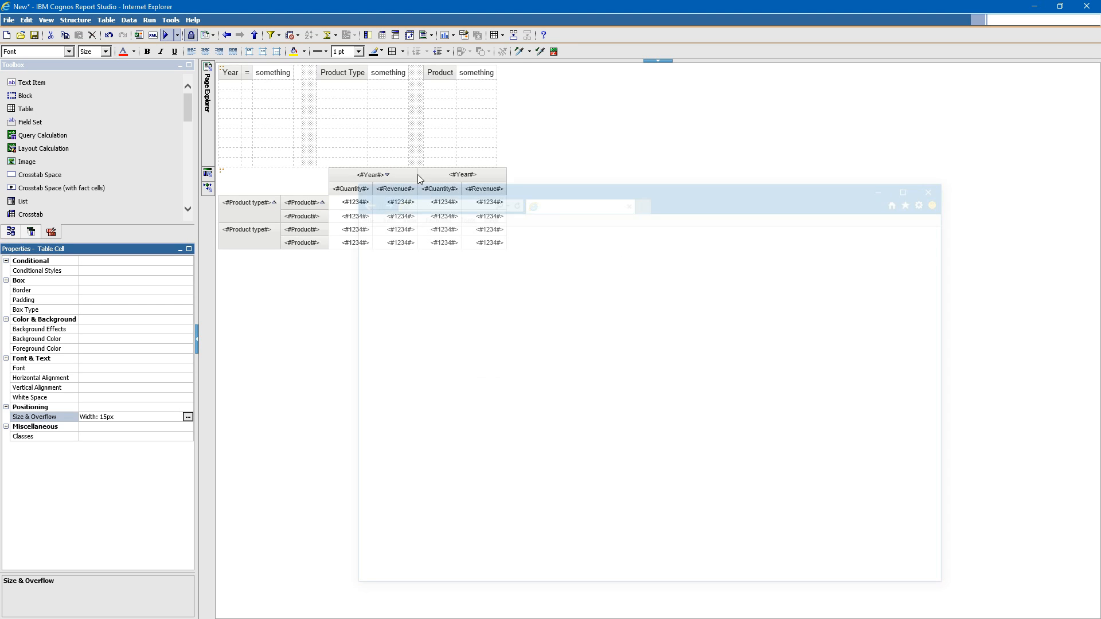
left_click(480, 294)
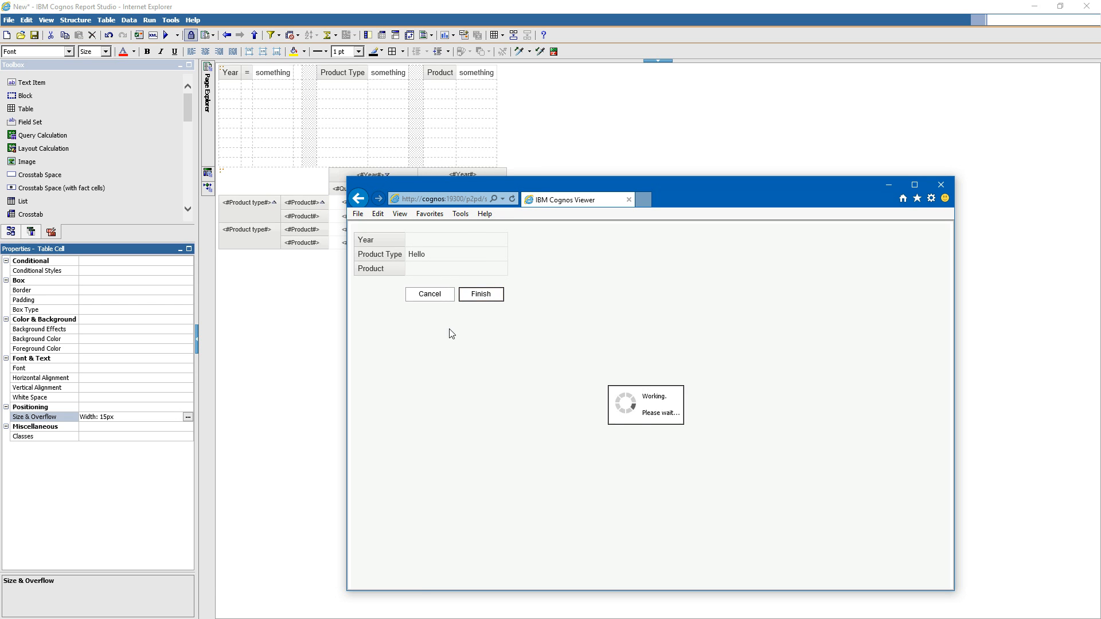